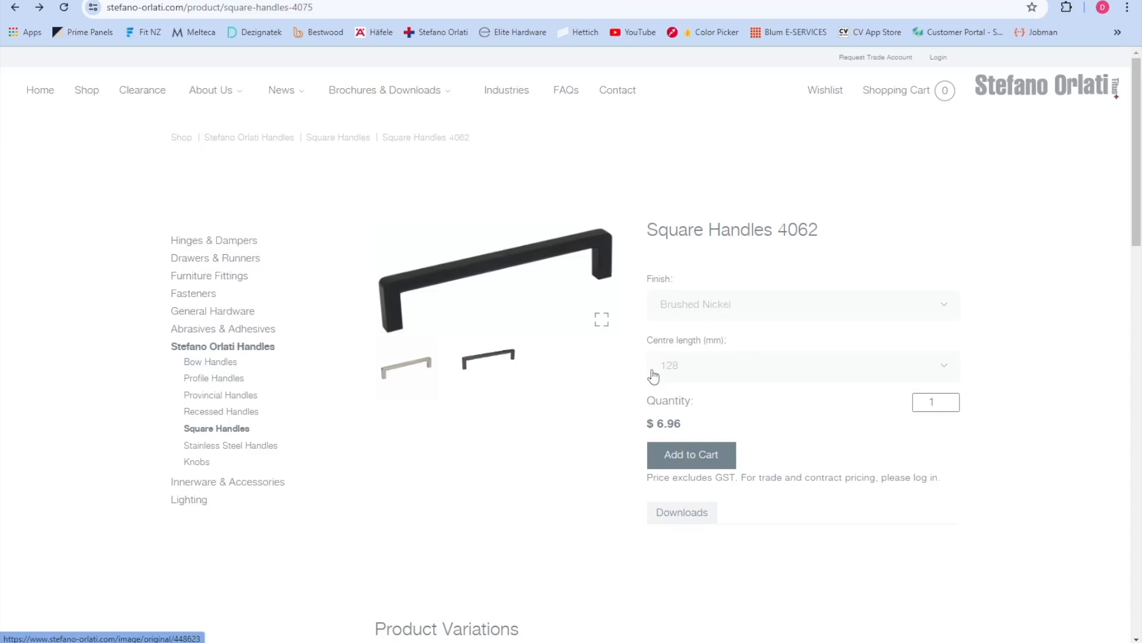
Step: Examine the product variations table of Square Handles 4062 for the height, width and length of the 128 mm centre-length handle
scroll(637, 461, "down", 5)
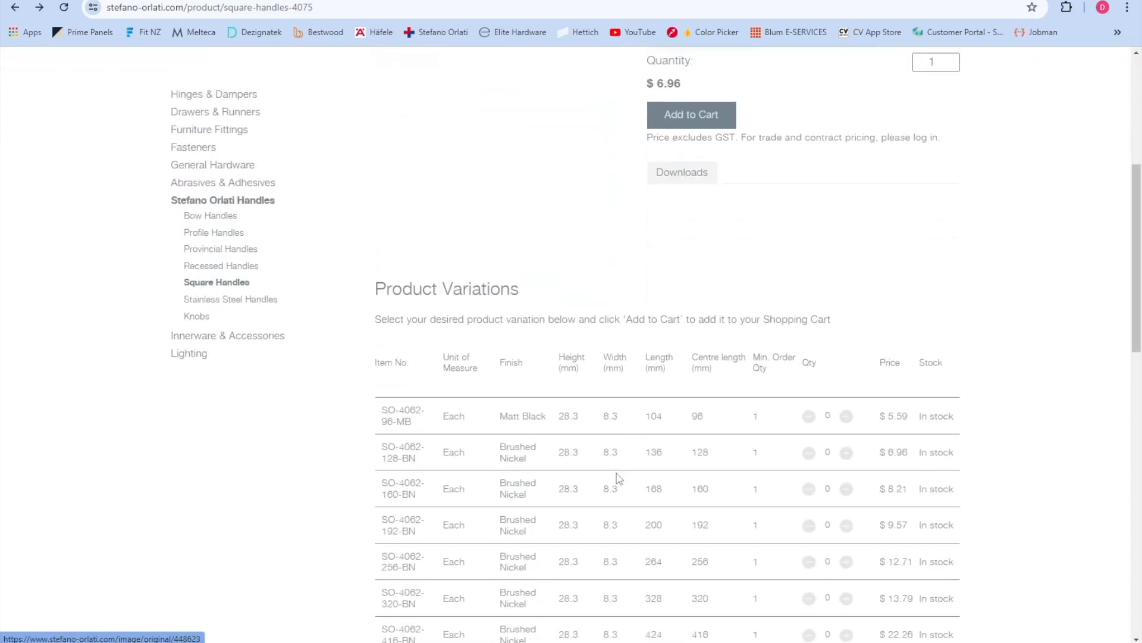
scroll(619, 477, "down", 3)
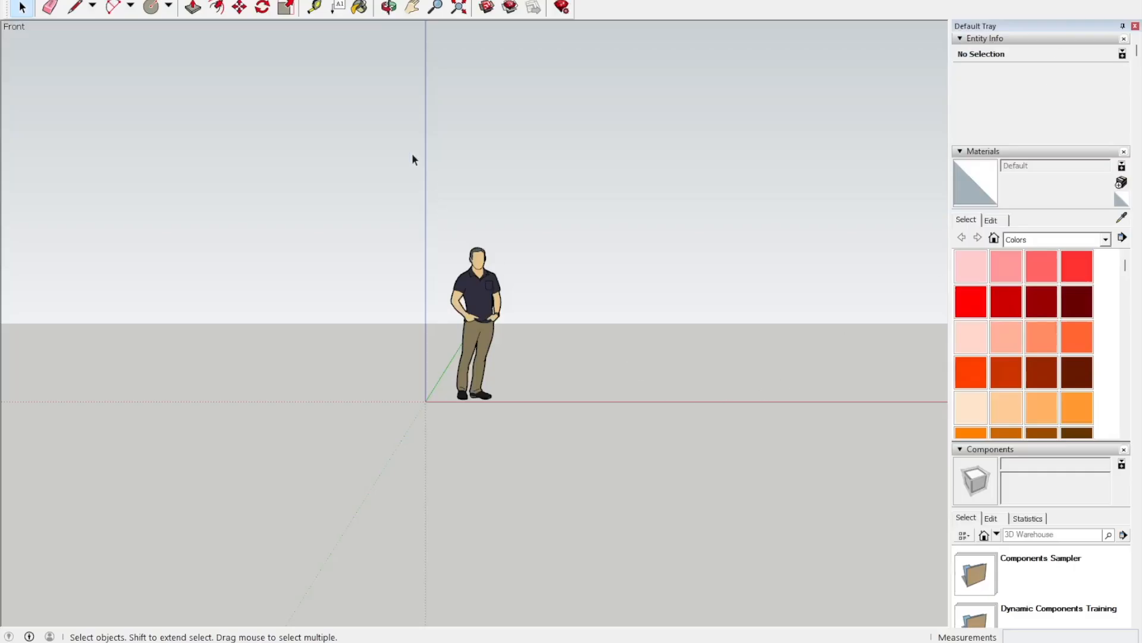
Step: Switch to SketchUp and delete the default standing figure from the front view
left_click_drag(411, 173, 570, 472)
key("Delete")
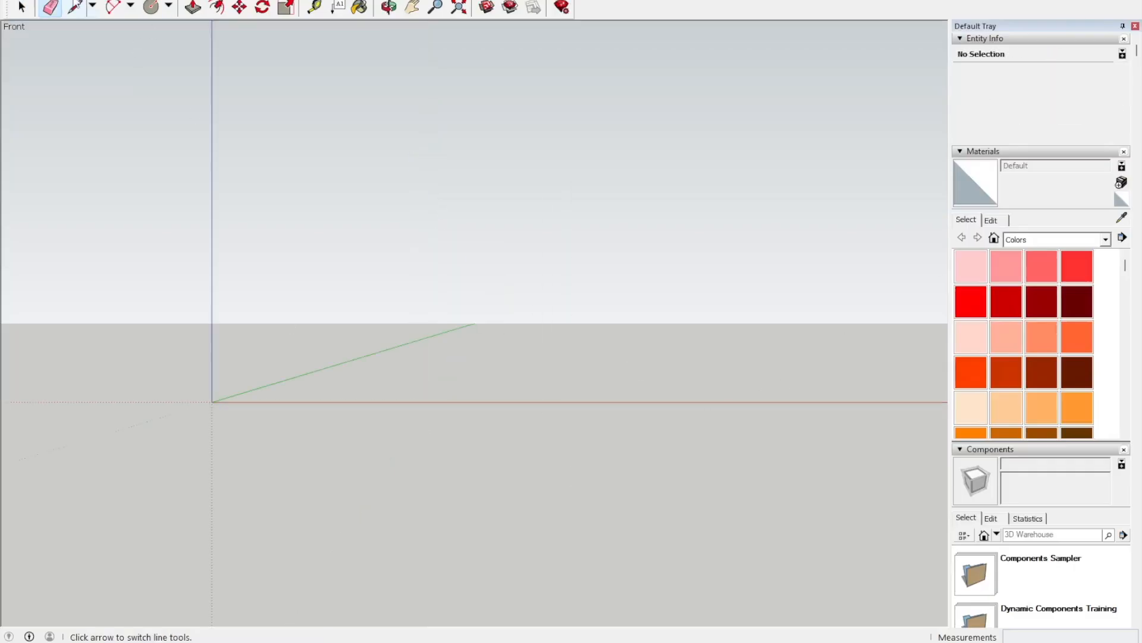
Step: Draw a closed rectangle from the origin in the front plane, 28.3 mm high along the blue axis and 136 mm long along the red axis
left_click(75, 7)
left_click(212, 401)
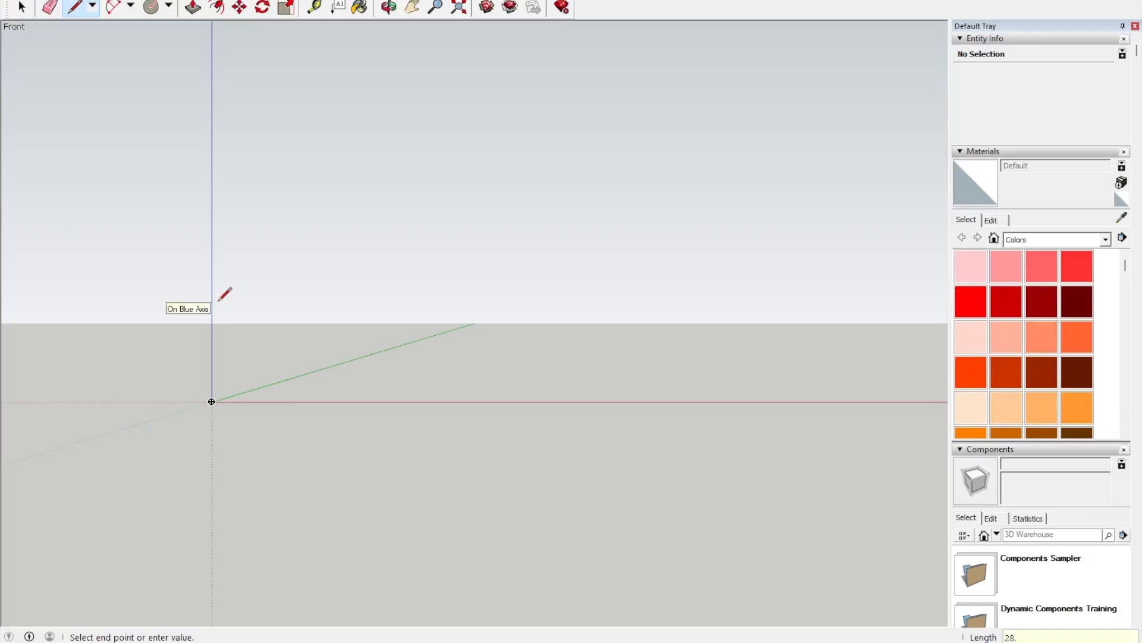
key("Return")
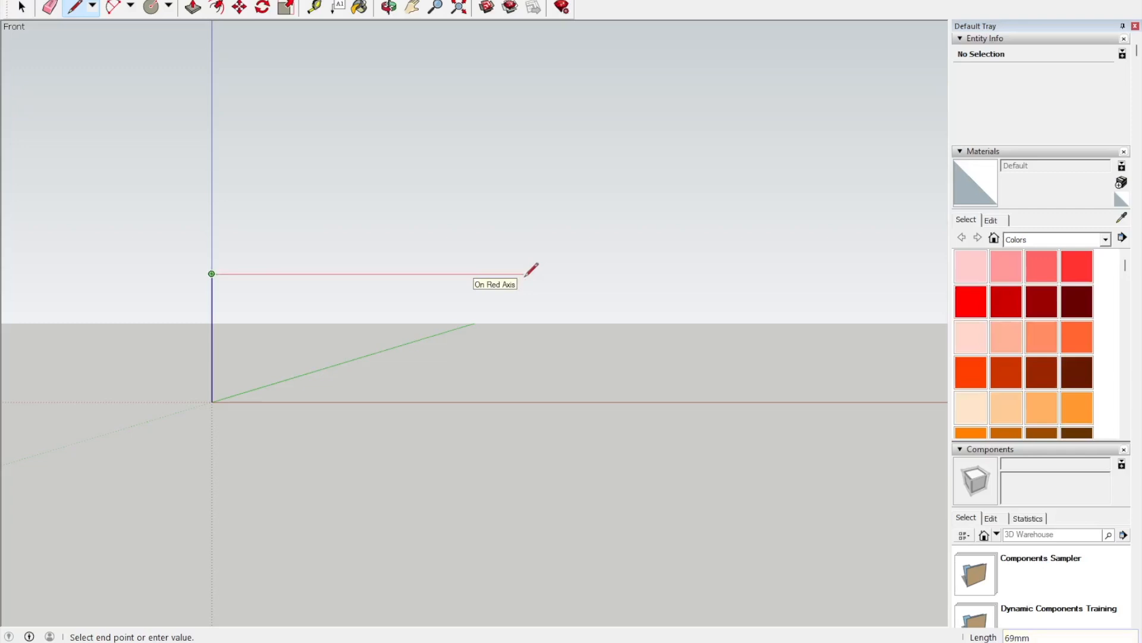
type("136")
key("Return")
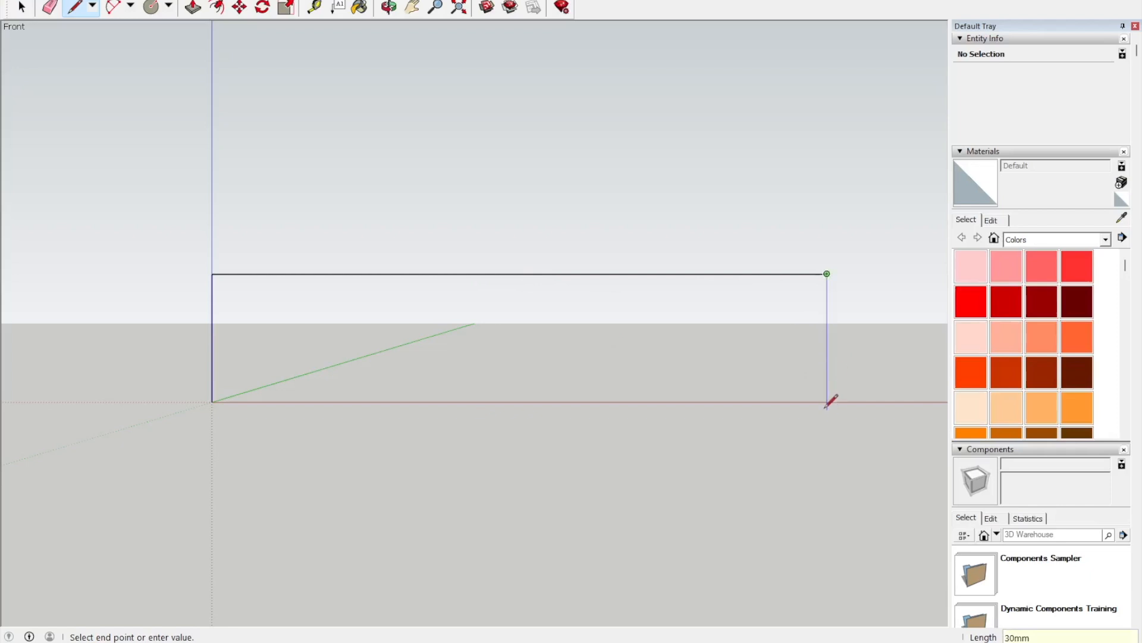
left_click(827, 403)
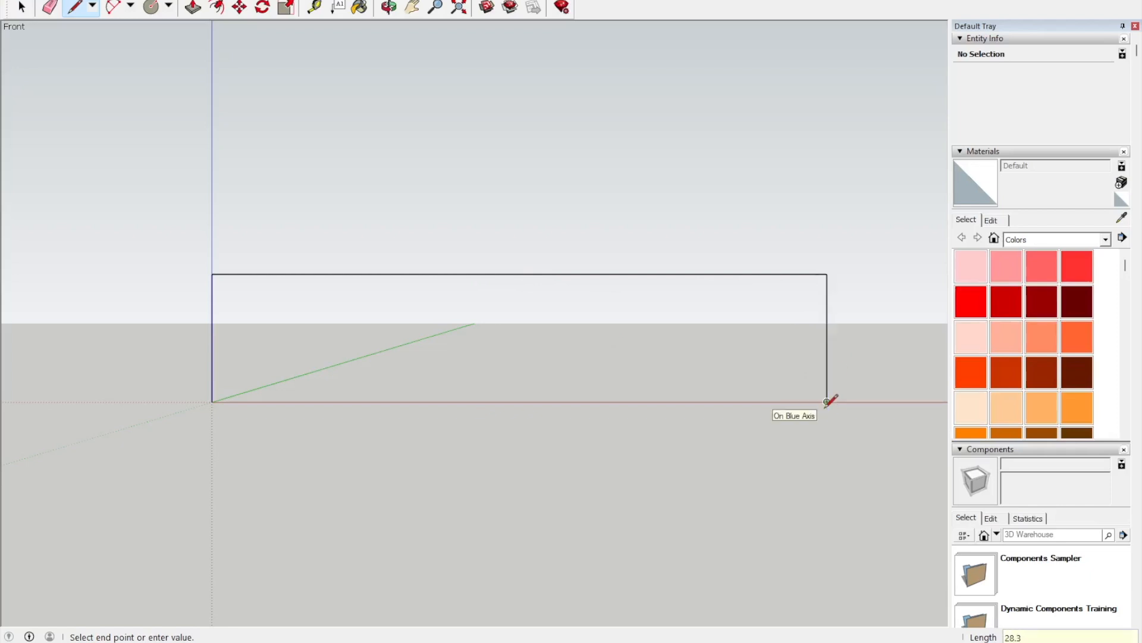
left_click(212, 402)
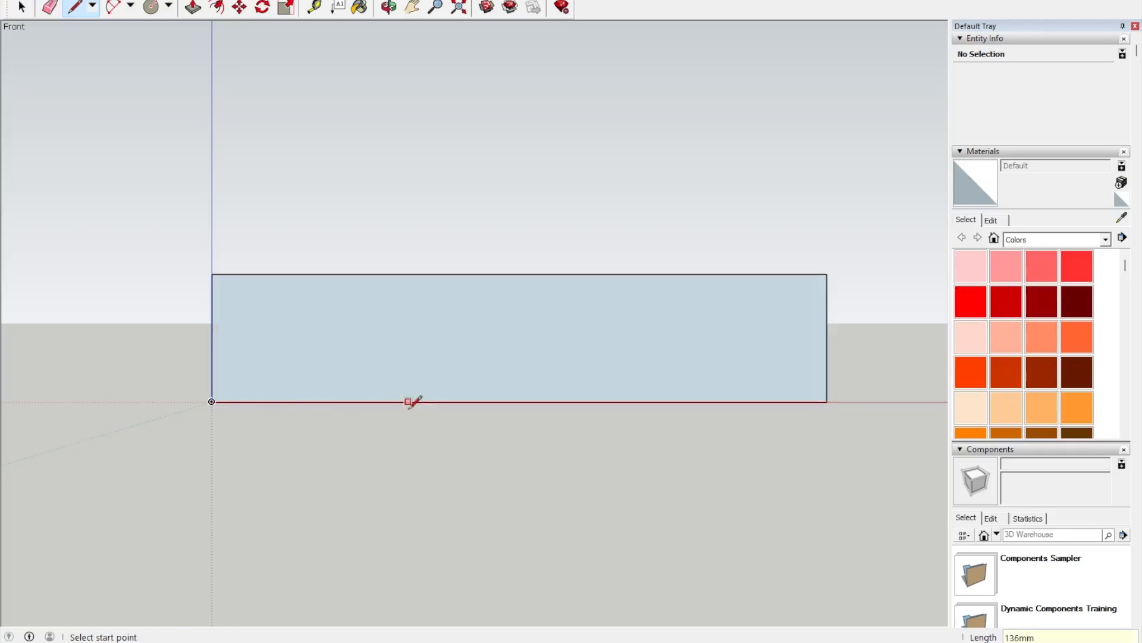
Step: Place guide points 9 mm in from both ends of the rectangle's bottom edge and a guide line 9 mm below its top edge
left_click(316, 8)
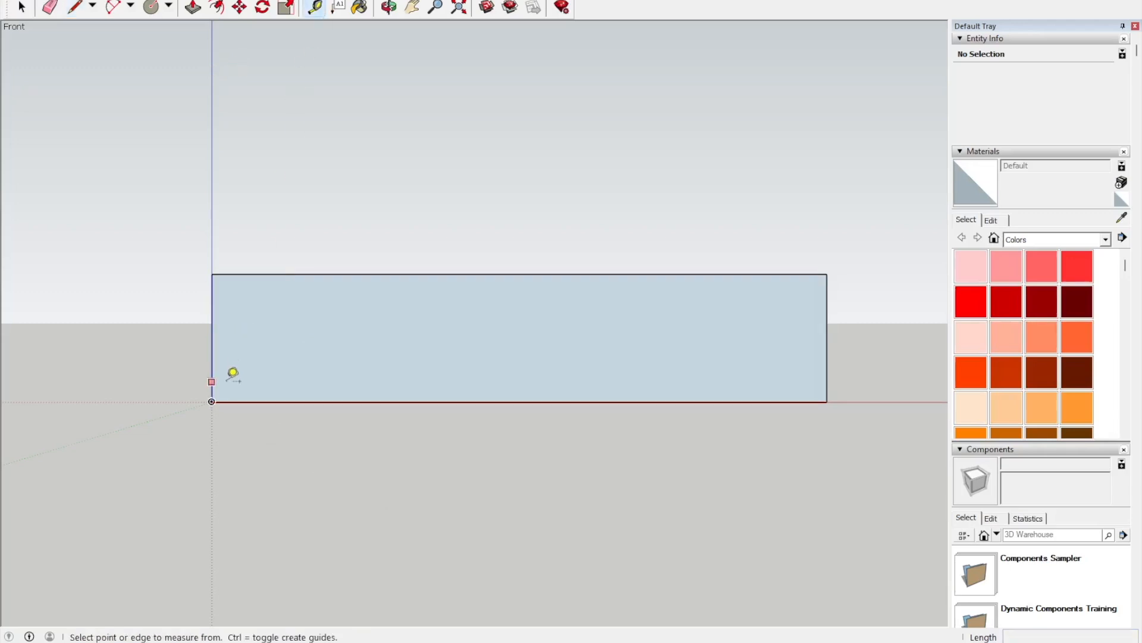
left_click(212, 402)
left_click(262, 401)
left_click(827, 401)
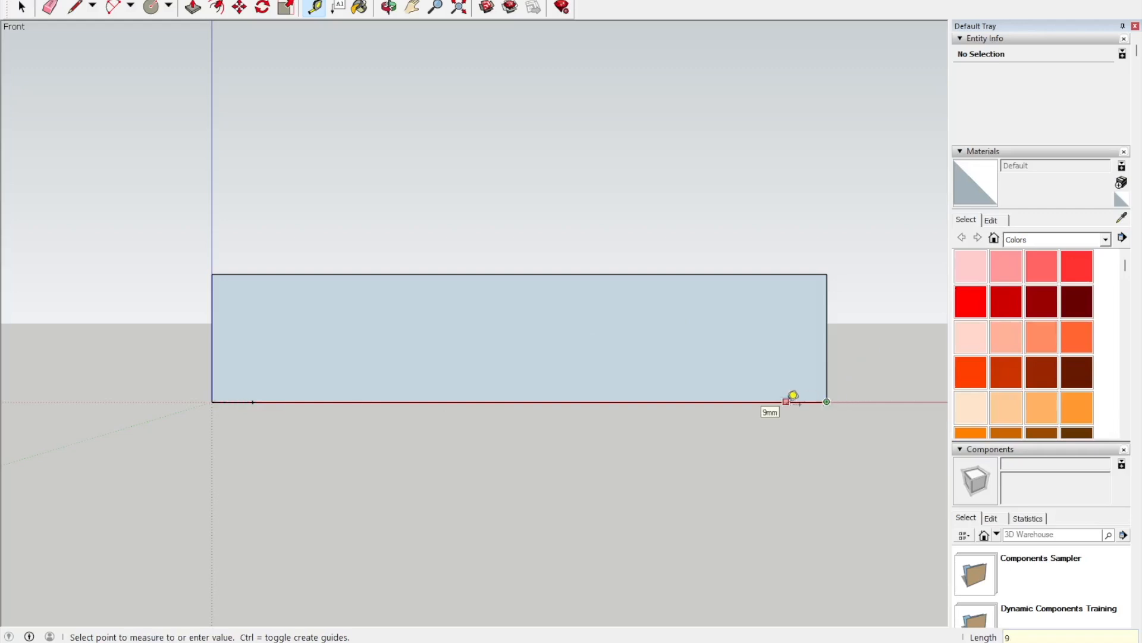
left_click(786, 402)
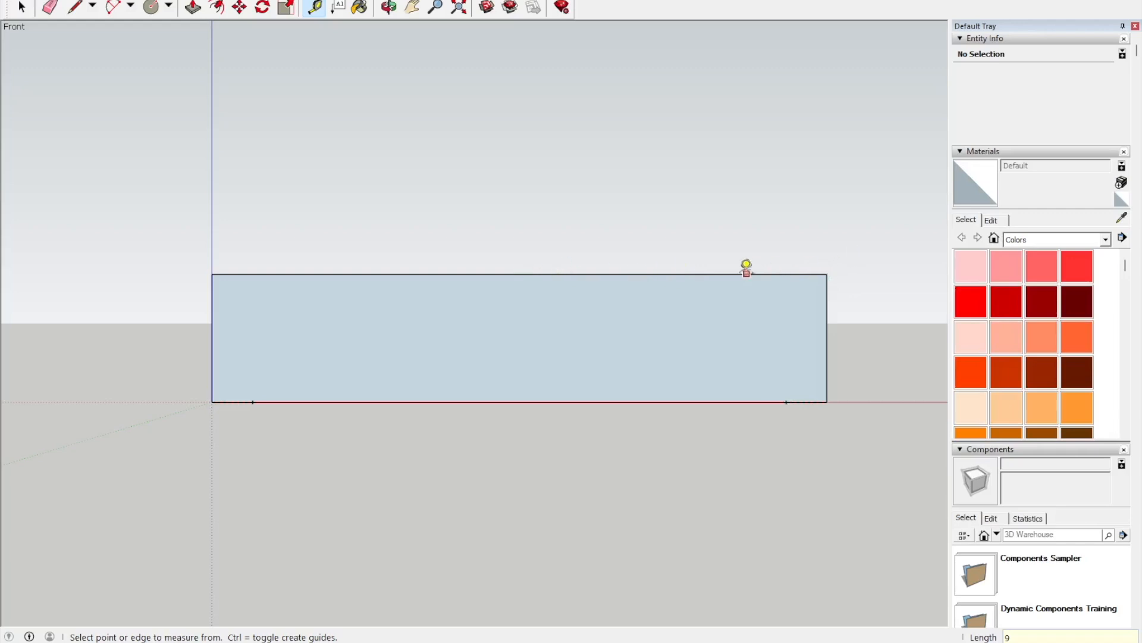
left_click(648, 274)
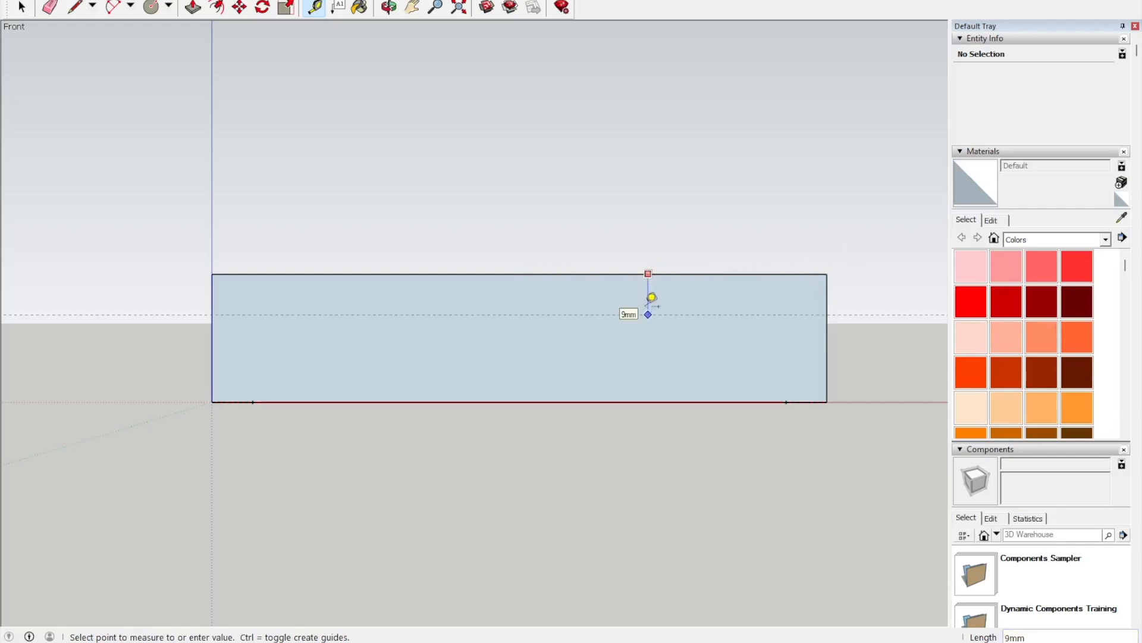
type("9")
key("Return")
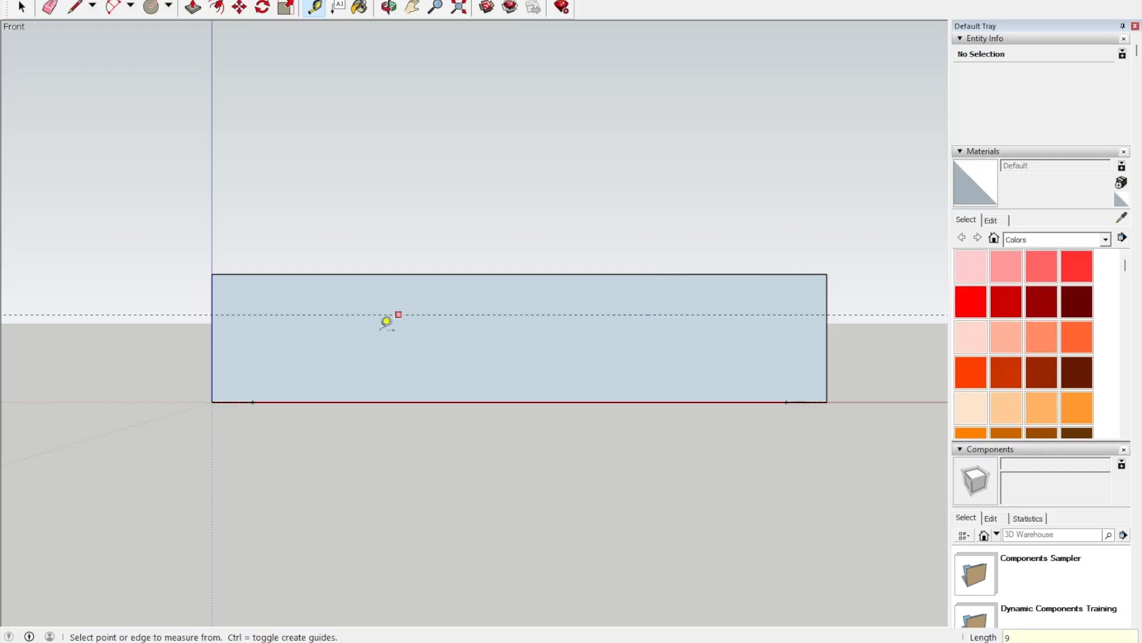
Step: Draw vertical lines from both guide points to the top edge and a horizontal line across the rectangle along the guide
left_click(93, 5)
left_click(90, 26)
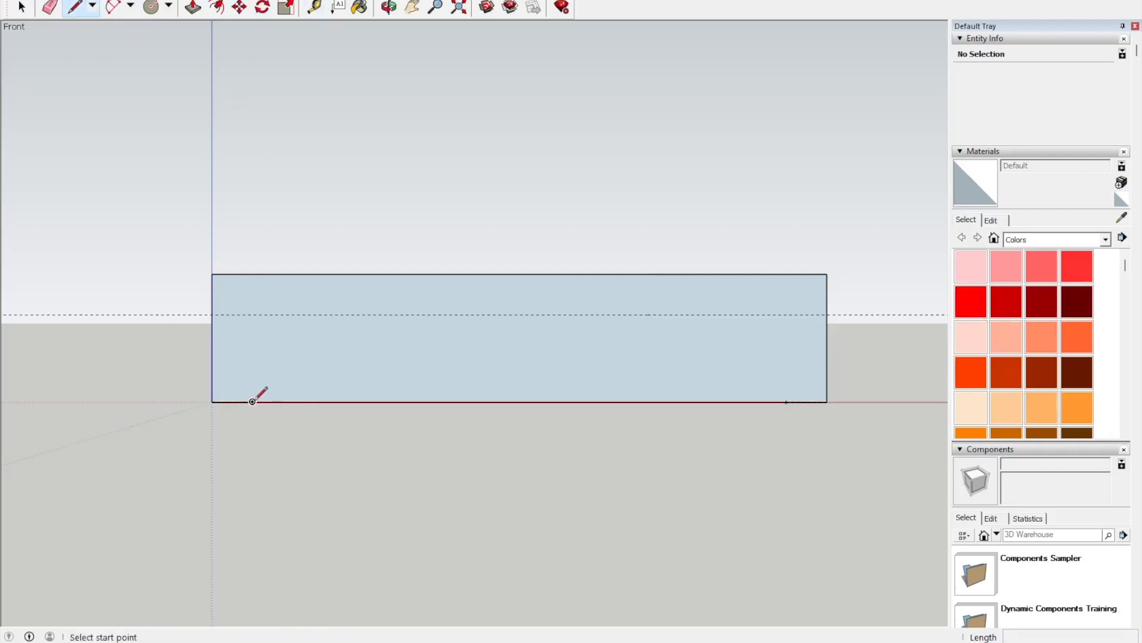
left_click(253, 402)
left_click(253, 274)
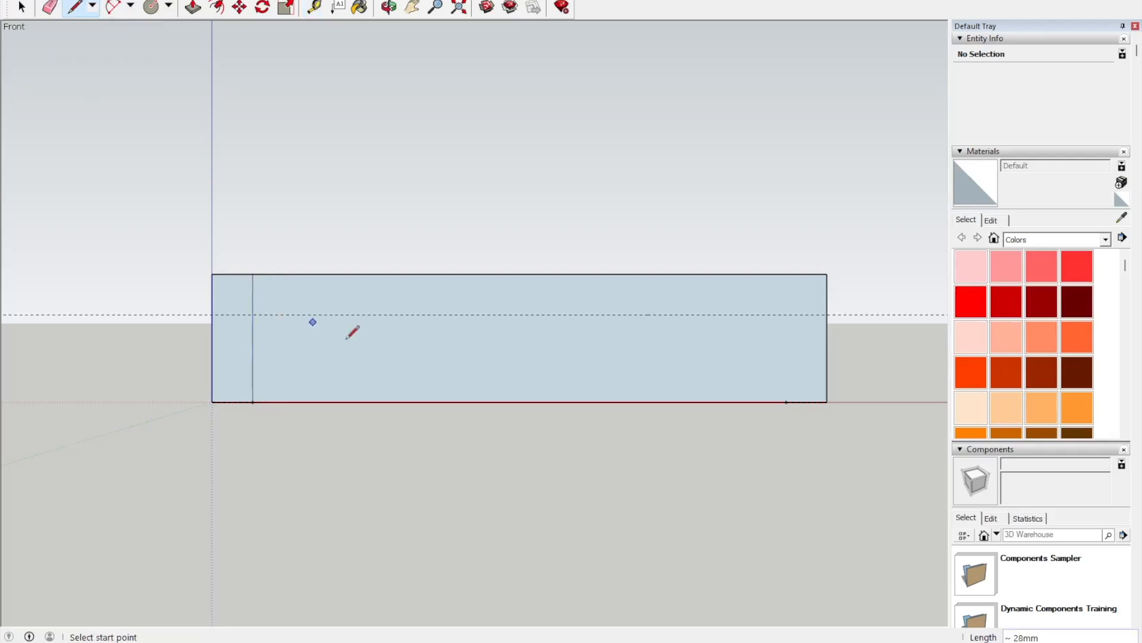
left_click(786, 402)
left_click(786, 274)
left_click(212, 314)
left_click(827, 314)
Step: Erase the middle bottom edge and the dividing lines at both upper corners, leaving one continuous handle profile
left_click(50, 7)
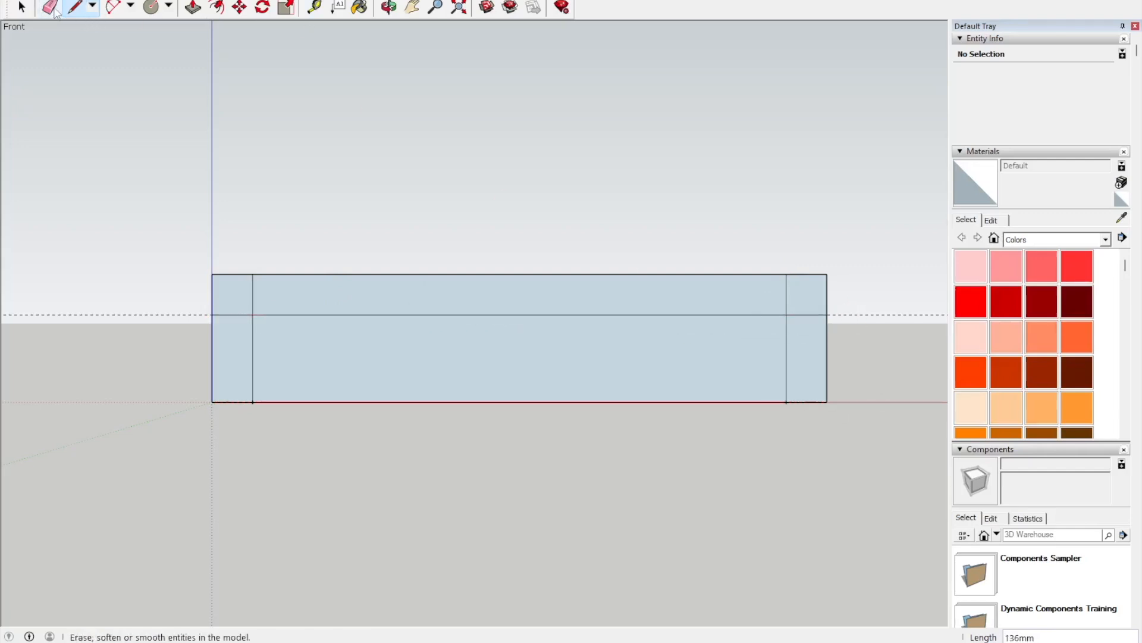
left_click(467, 402)
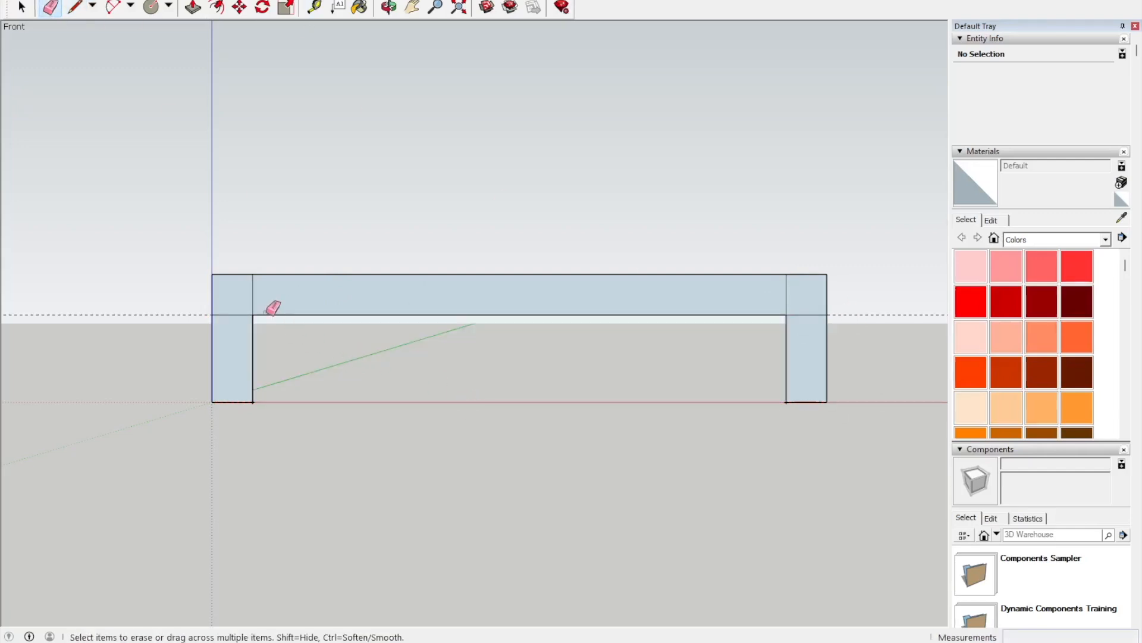
left_click(232, 314)
left_click(253, 291)
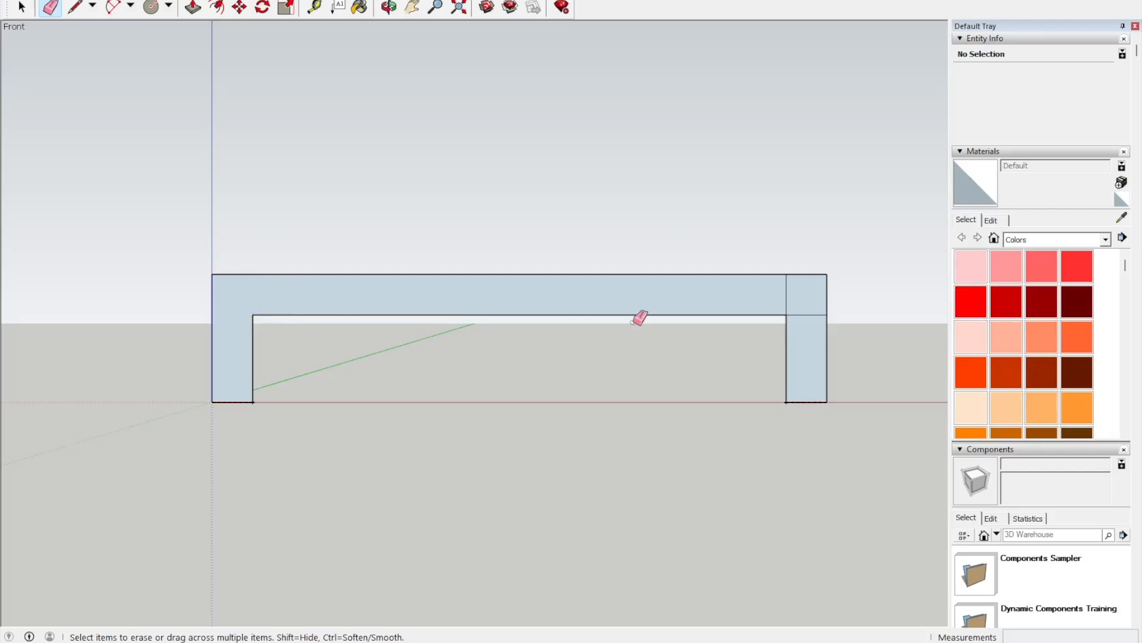
left_click(786, 291)
left_click(806, 314)
Step: Mark guide points 3 mm along the top and left edges from the outer upper-left corner, plus one 3 mm inside as the rounding centre
left_click(314, 7)
scroll(192, 265, "up", 2)
scroll(191, 266, "up", 2)
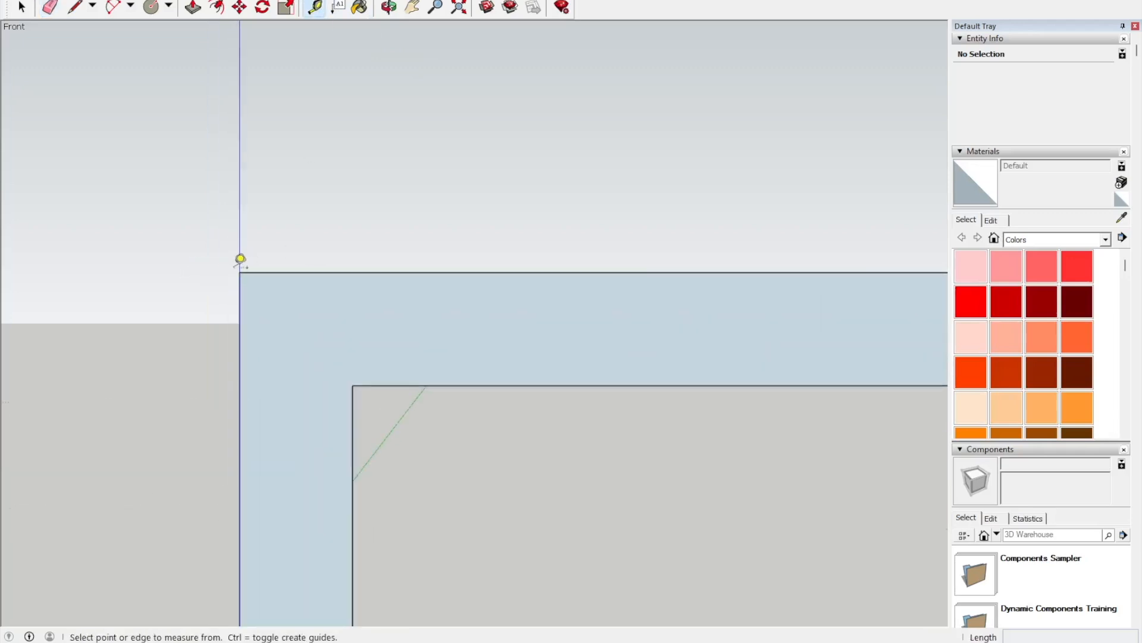
left_click(241, 269)
key("Return")
left_click(239, 272)
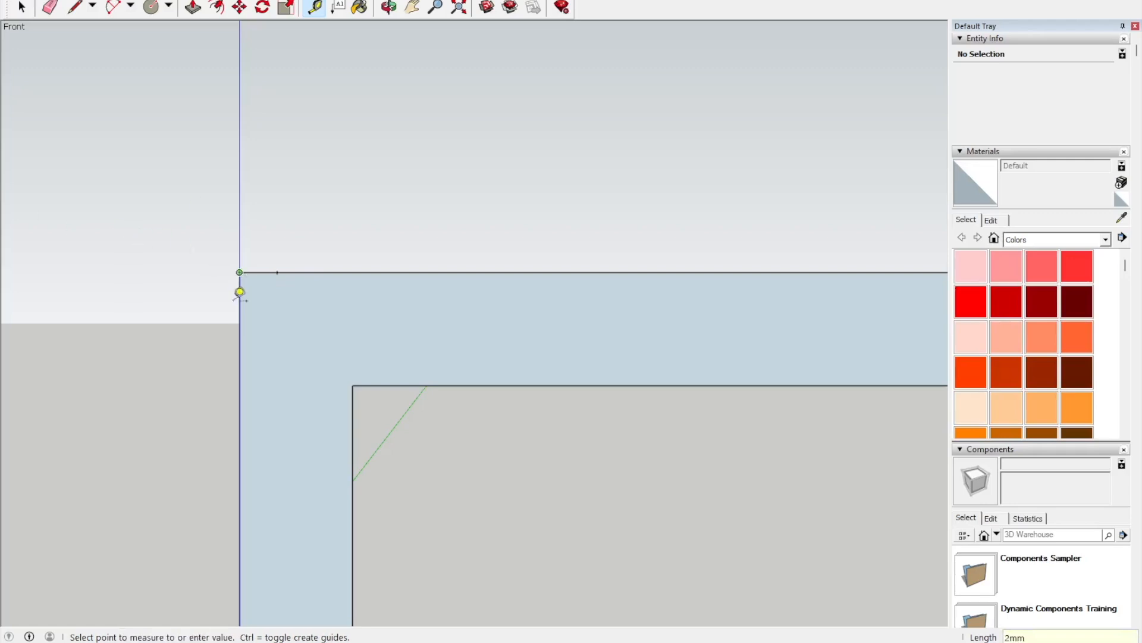
type("3")
key("Return")
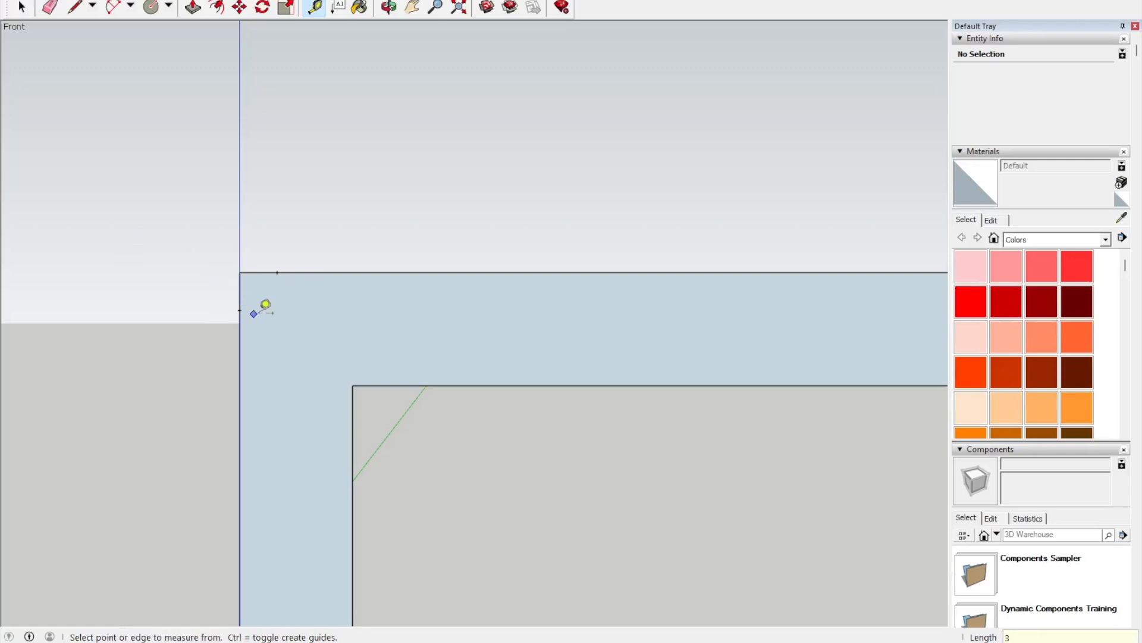
left_click(239, 309)
type("3")
key("Return")
Step: Draw a circle centred on the inner guide point, touching the top and left edges of the outer upper-left corner
left_click(158, 8)
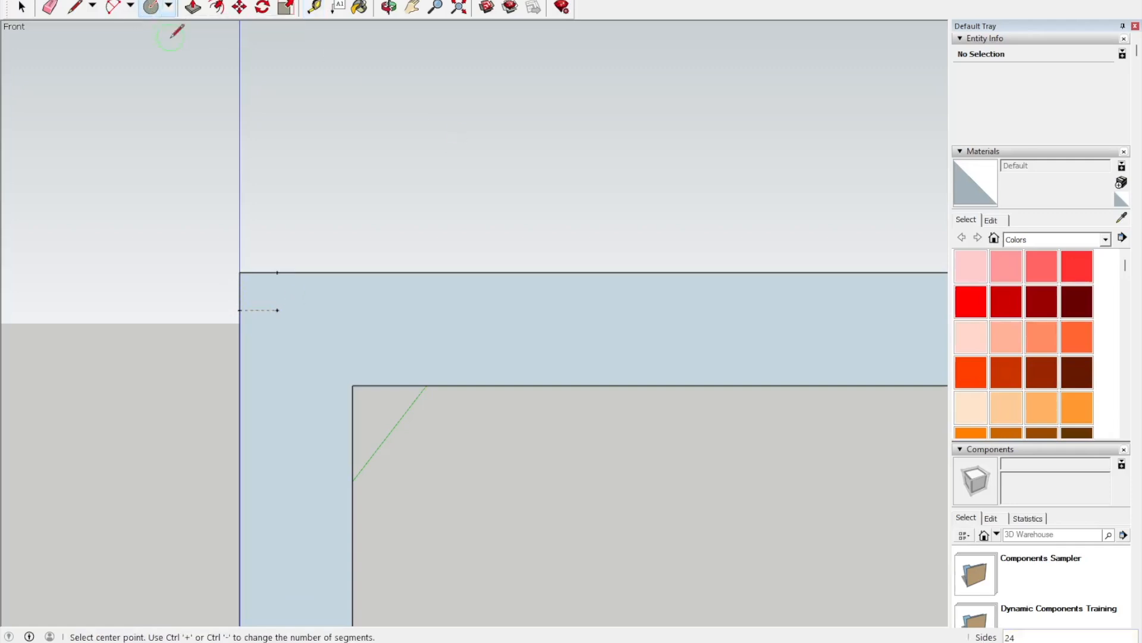
left_click(171, 6)
left_click(175, 60)
left_click(277, 310)
key("Return")
Step: Erase the square corner, the leftover circle edge and the guides to leave the outer upper-left corner rounded
left_click(50, 7)
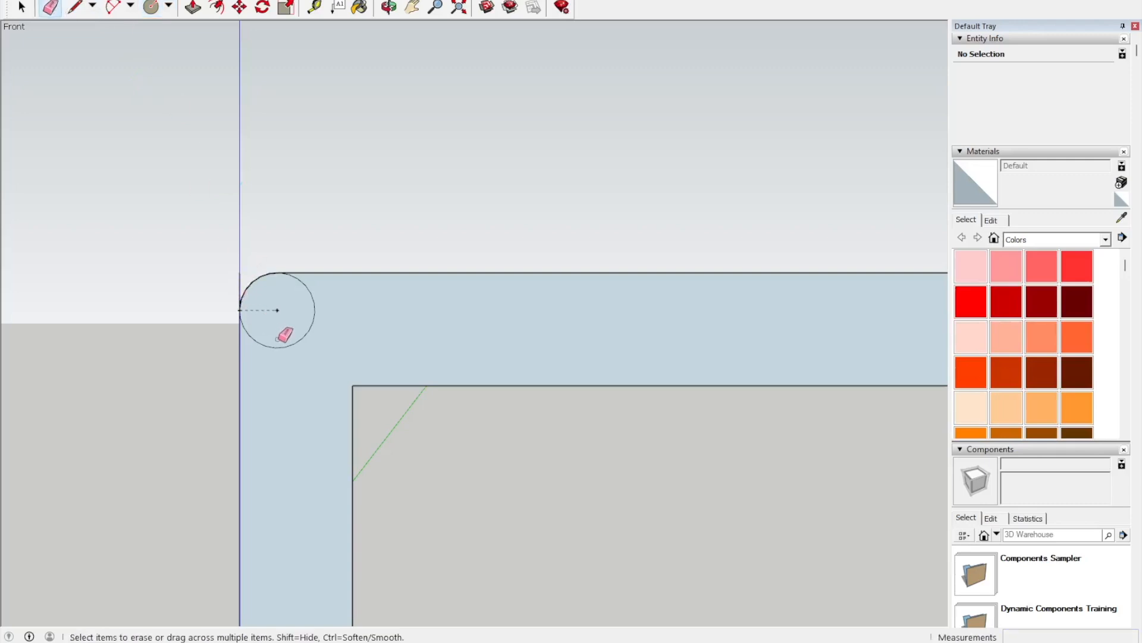
left_click(240, 281)
left_click(278, 348)
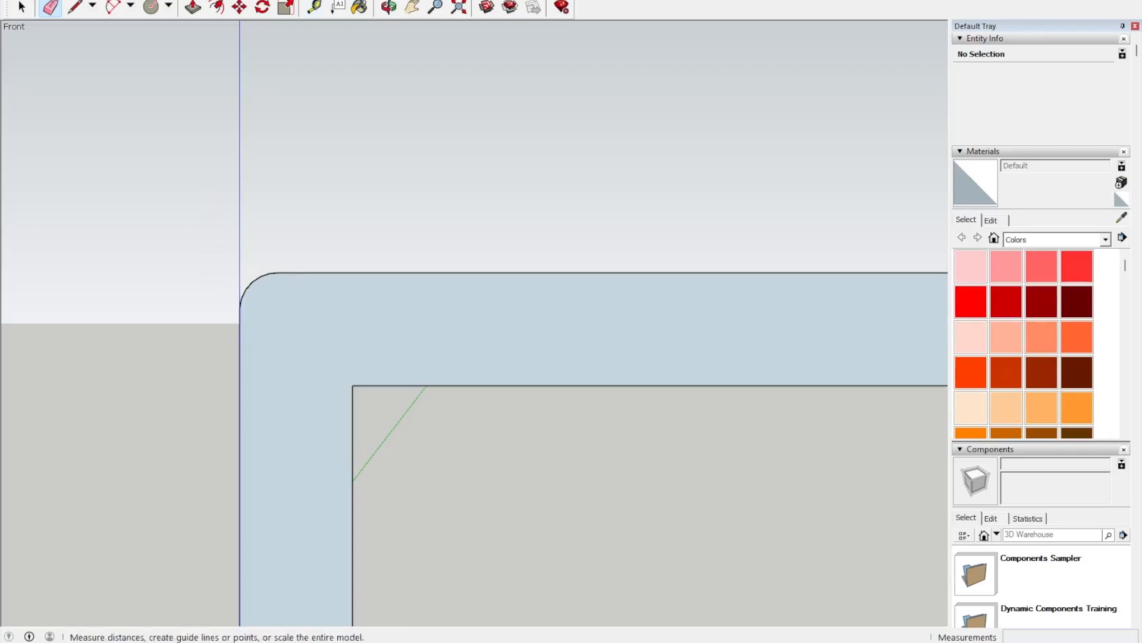
Step: Mark guide points 3 mm along both edges from the upper-left inner corner, plus one 3 mm into the opening as the rounding centre
left_click(315, 7)
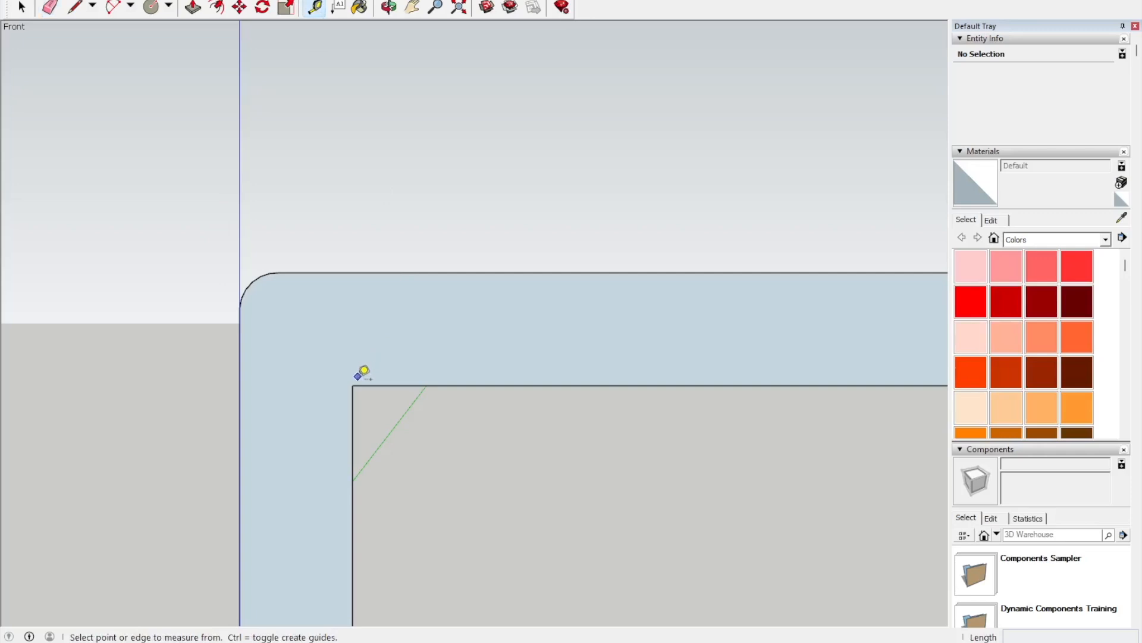
left_click(352, 385)
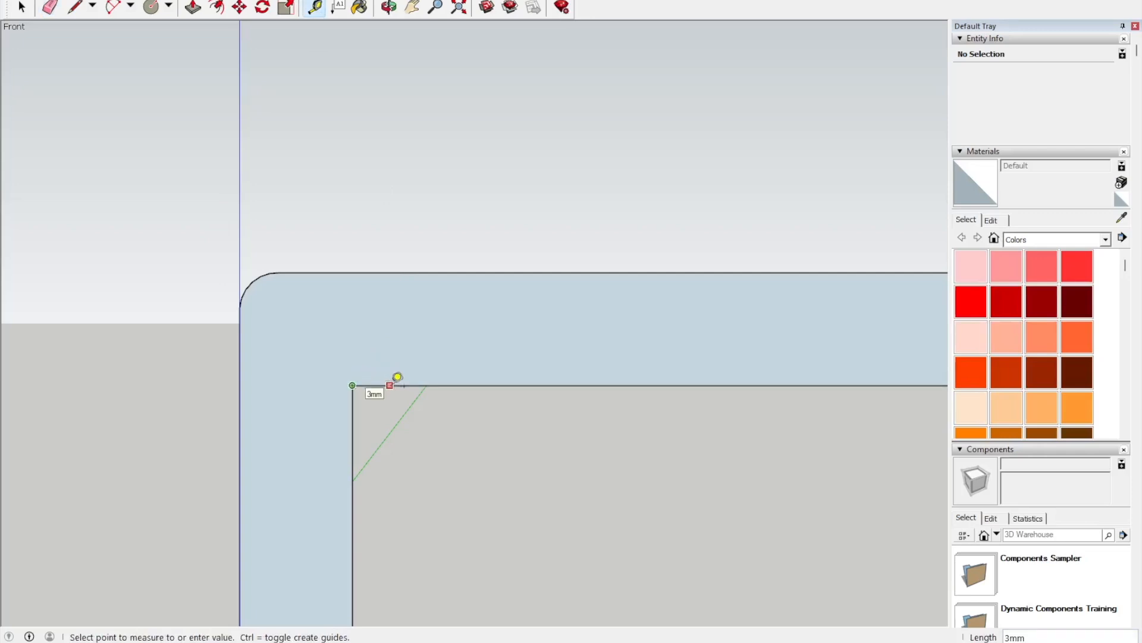
key("Return")
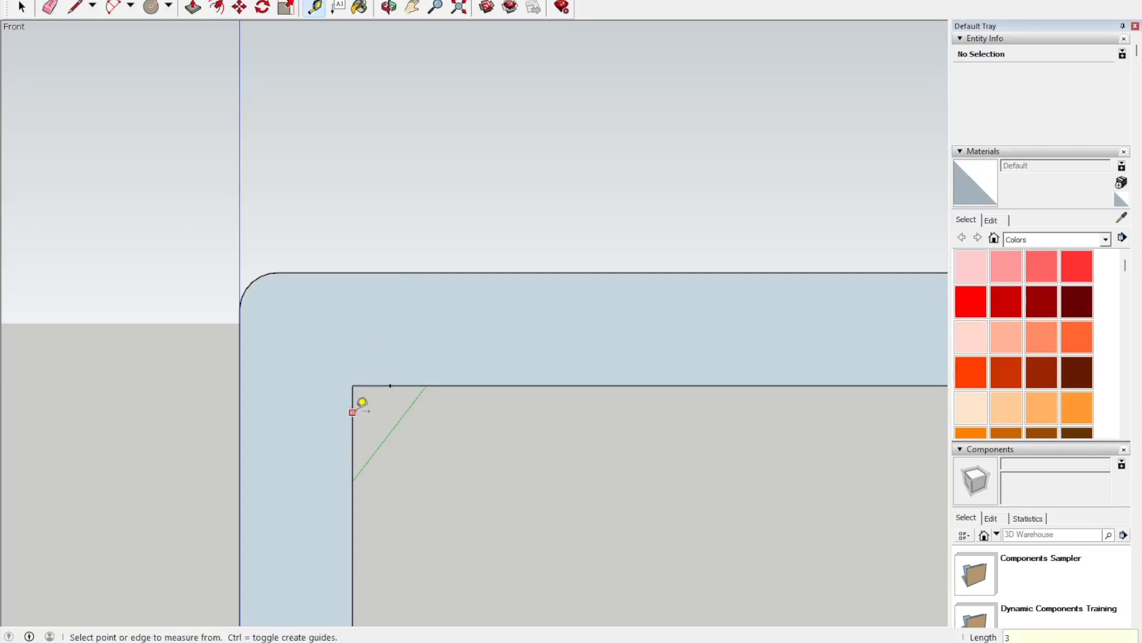
left_click(352, 385)
type("3")
key("Return")
left_click(353, 423)
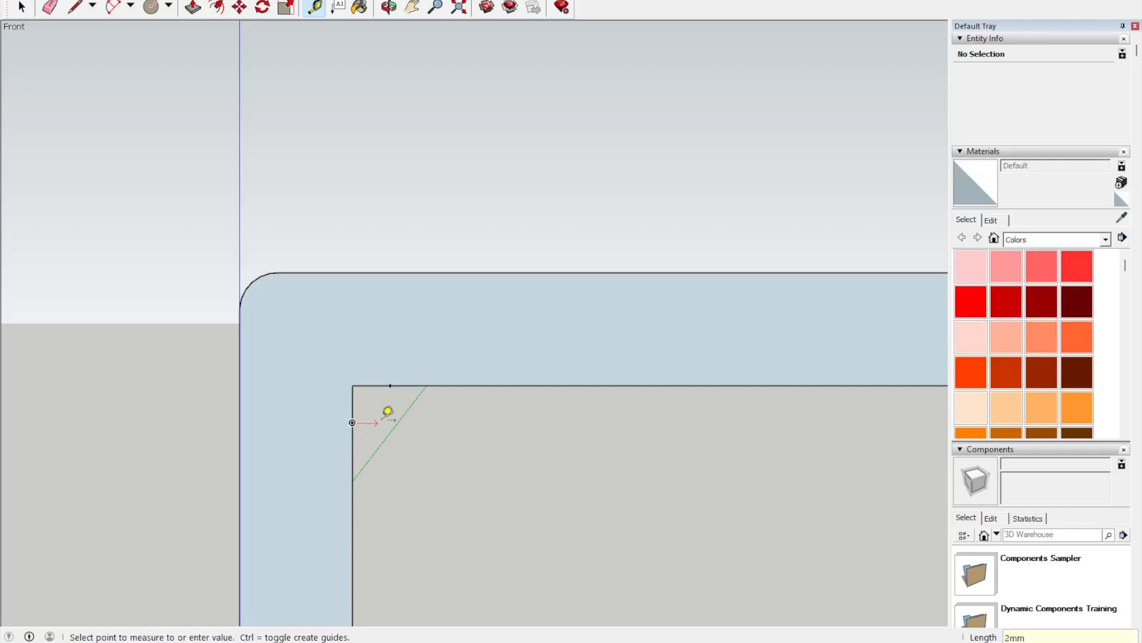
key("Return")
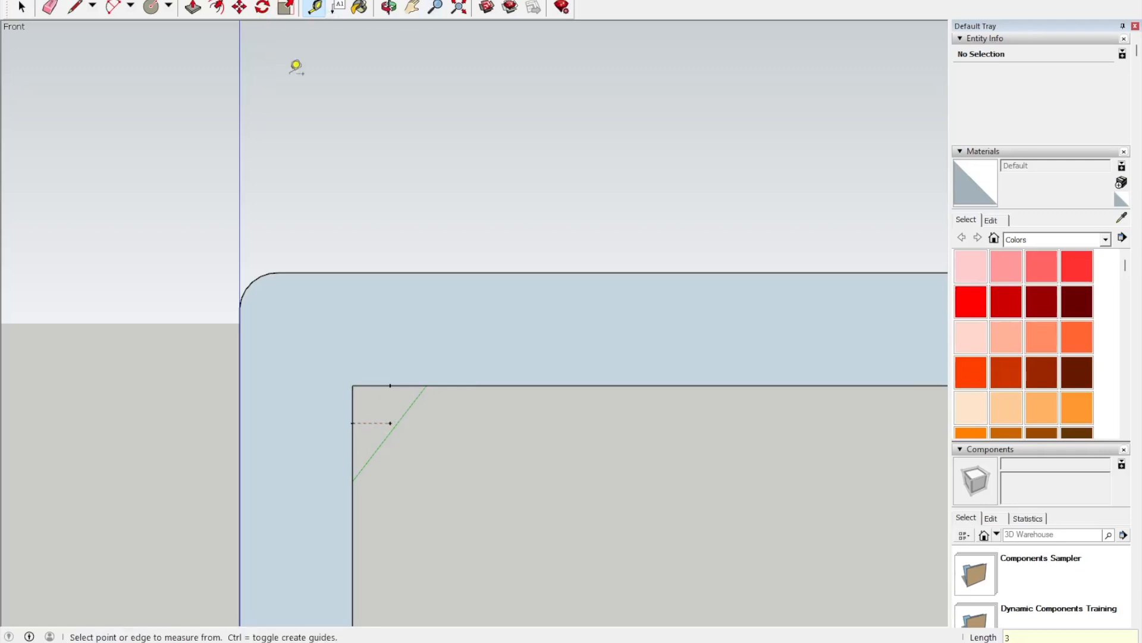
left_click(112, 8)
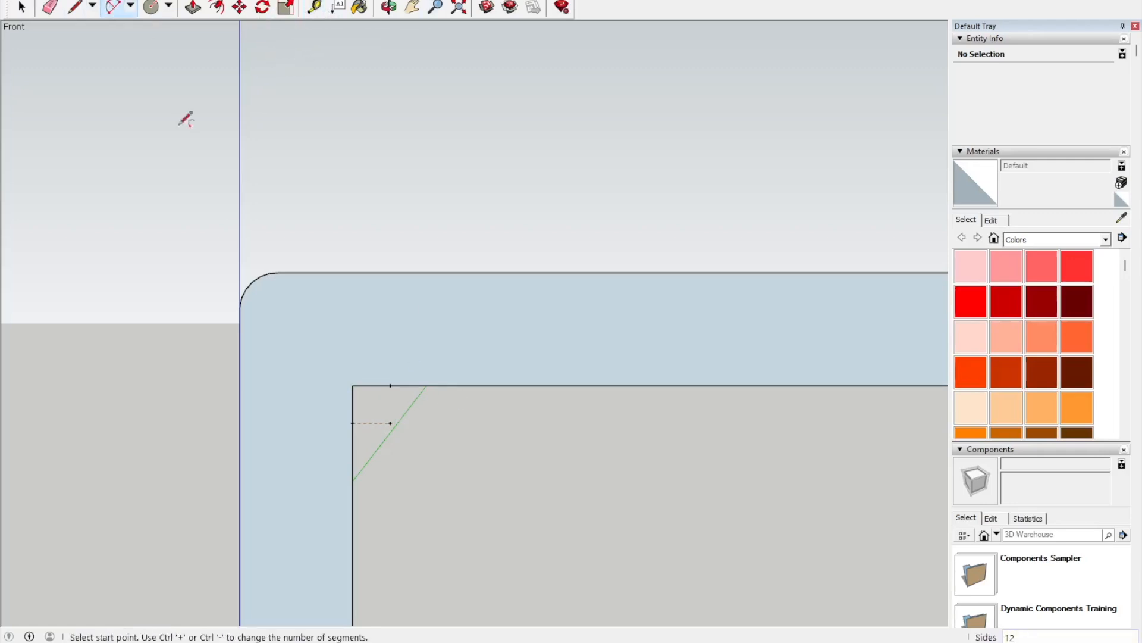
left_click(352, 422)
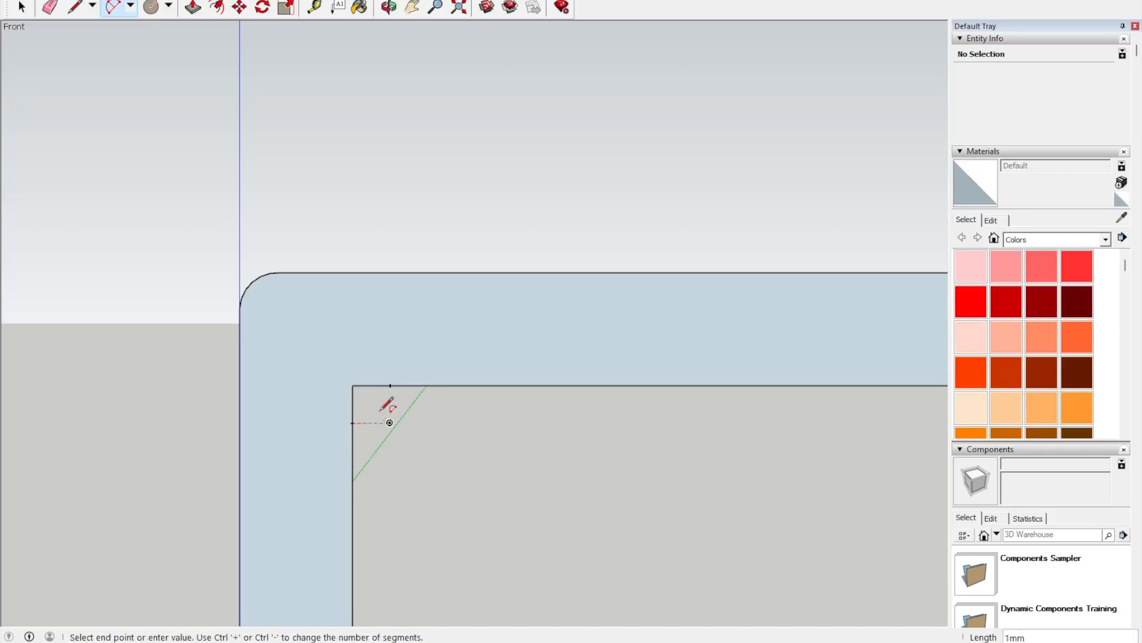
key("Escape")
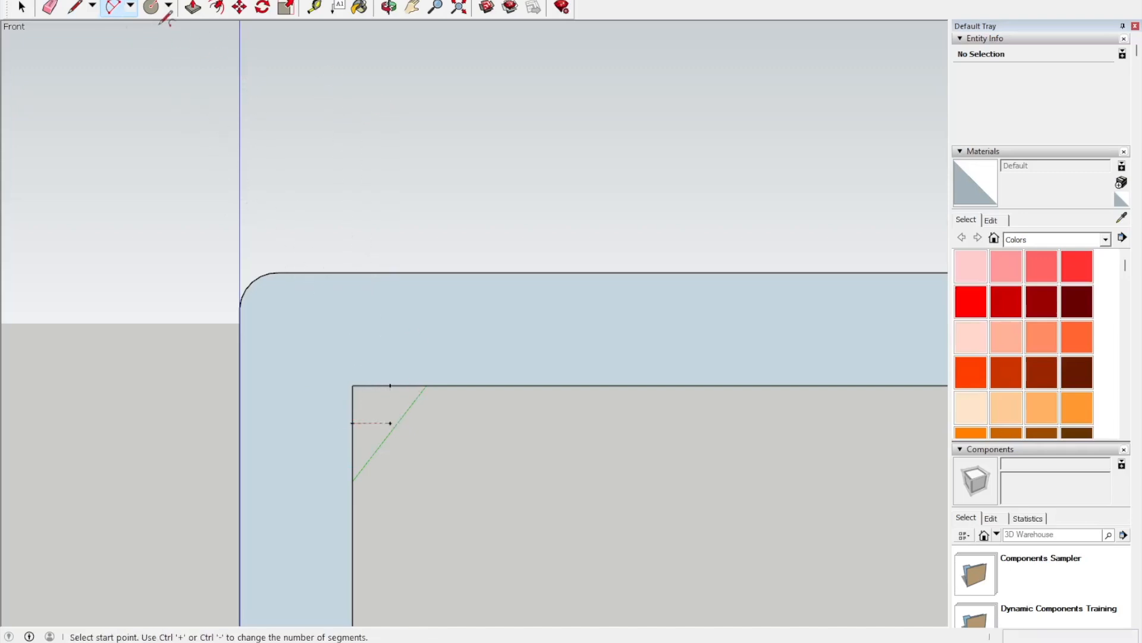
Step: Draw a circle with a 3 mm radius centred on the guide point at the upper-left inner corner
left_click(151, 7)
left_click(390, 423)
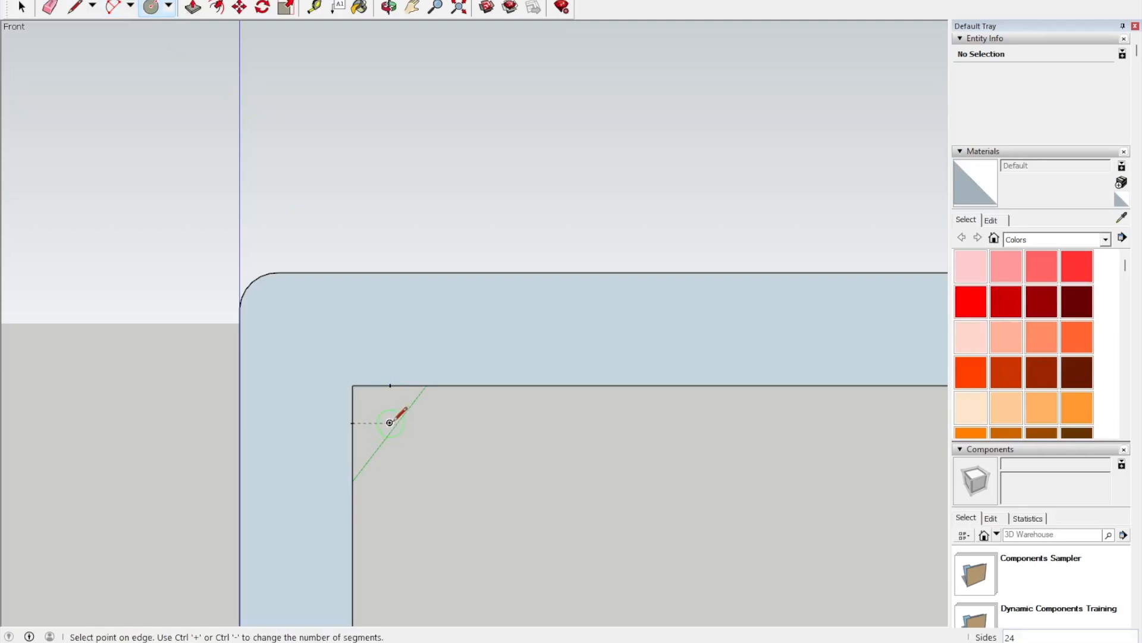
left_click(352, 407)
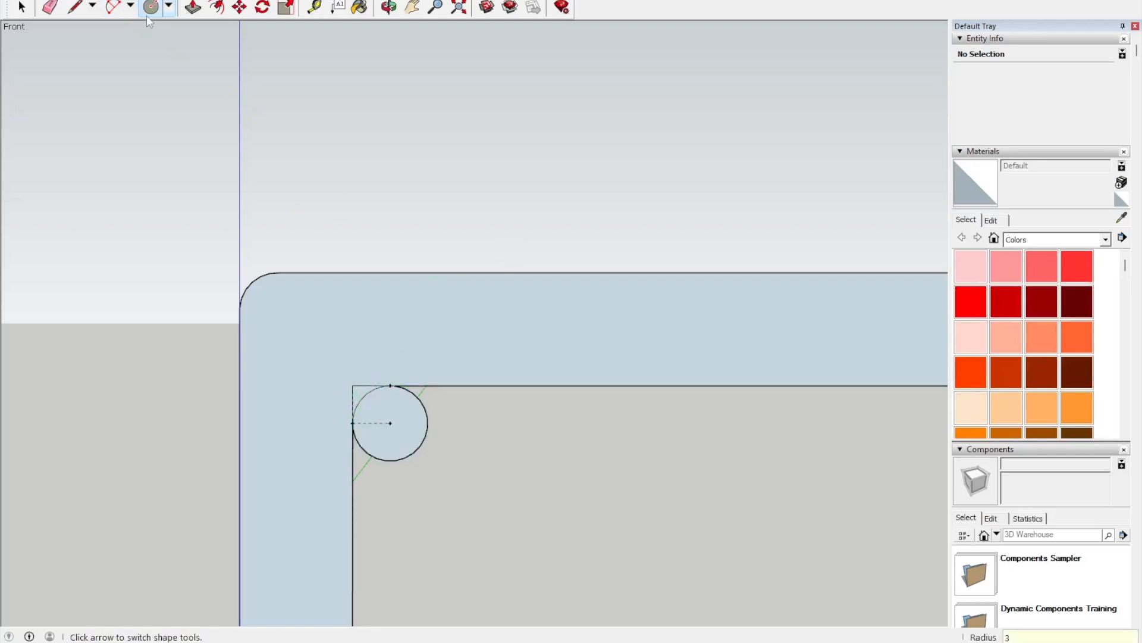
Step: Erase the leftover circle edge, the square corner edges and a guide to leave the upper-left inner corner rounded
left_click(49, 7)
left_click(400, 460)
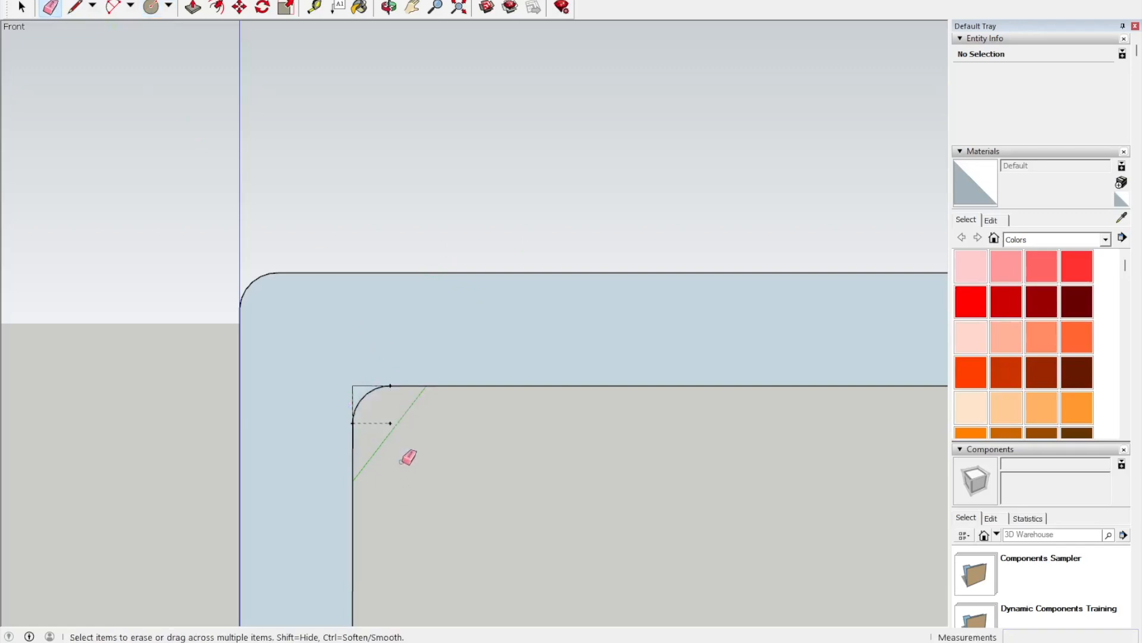
left_click(364, 384)
left_click_drag(354, 391, 360, 382)
left_click(374, 423)
Step: Mark guide points 3 mm along both edges from the outer upper-right corner, plus one 3 mm inside the profile as the rounding centre
scroll(252, 359, "down", 6)
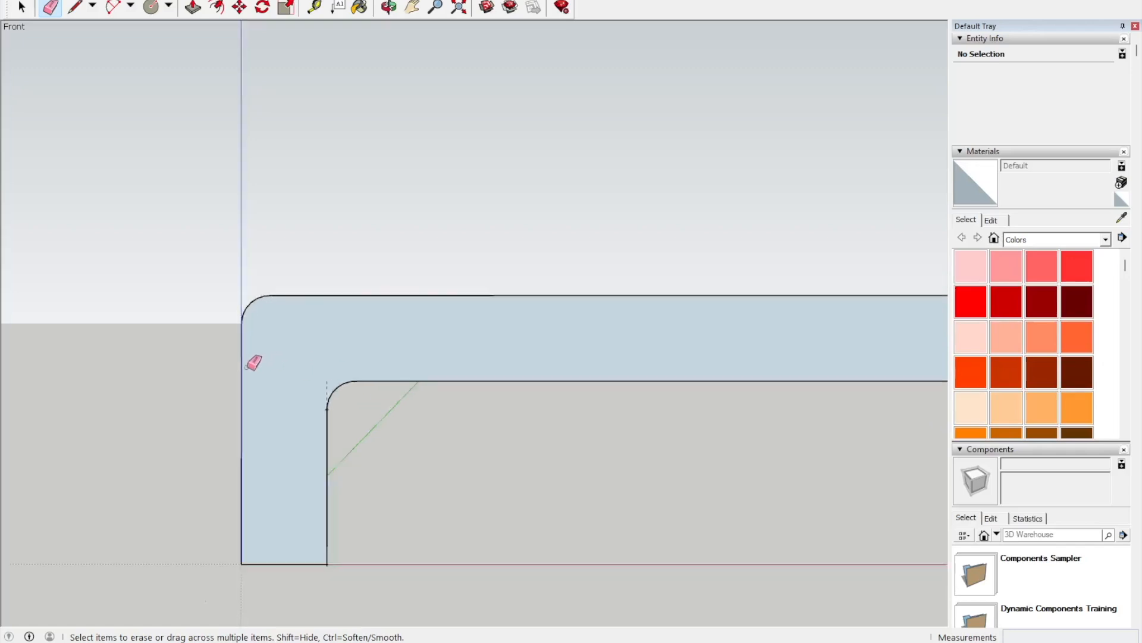
scroll(643, 375, "up", 5)
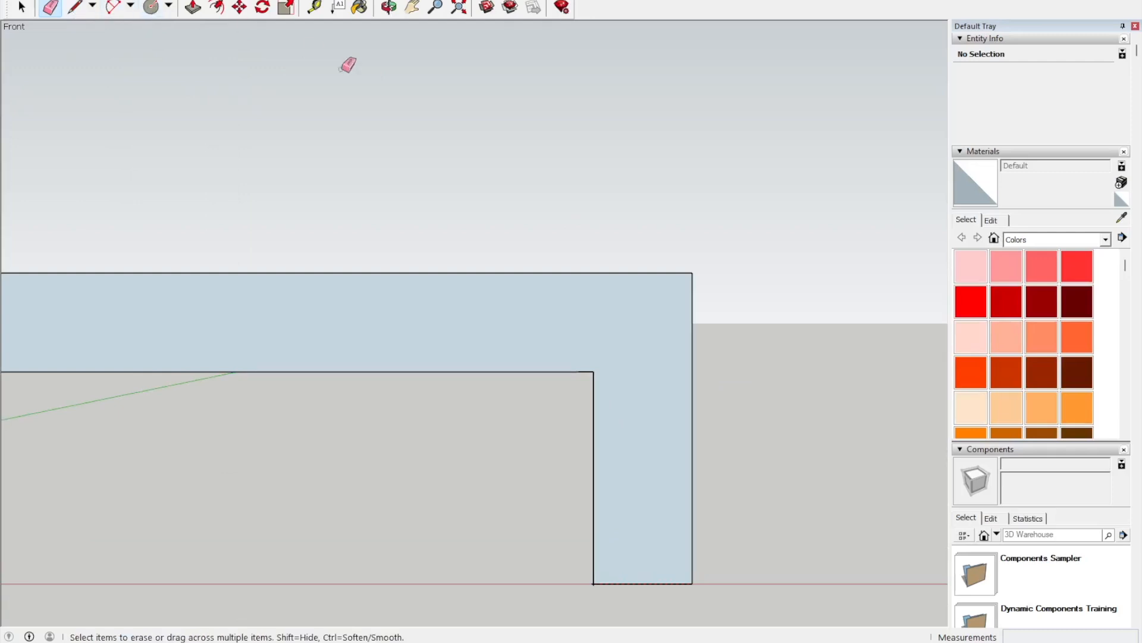
left_click(325, 7)
scroll(726, 293, "up", 2)
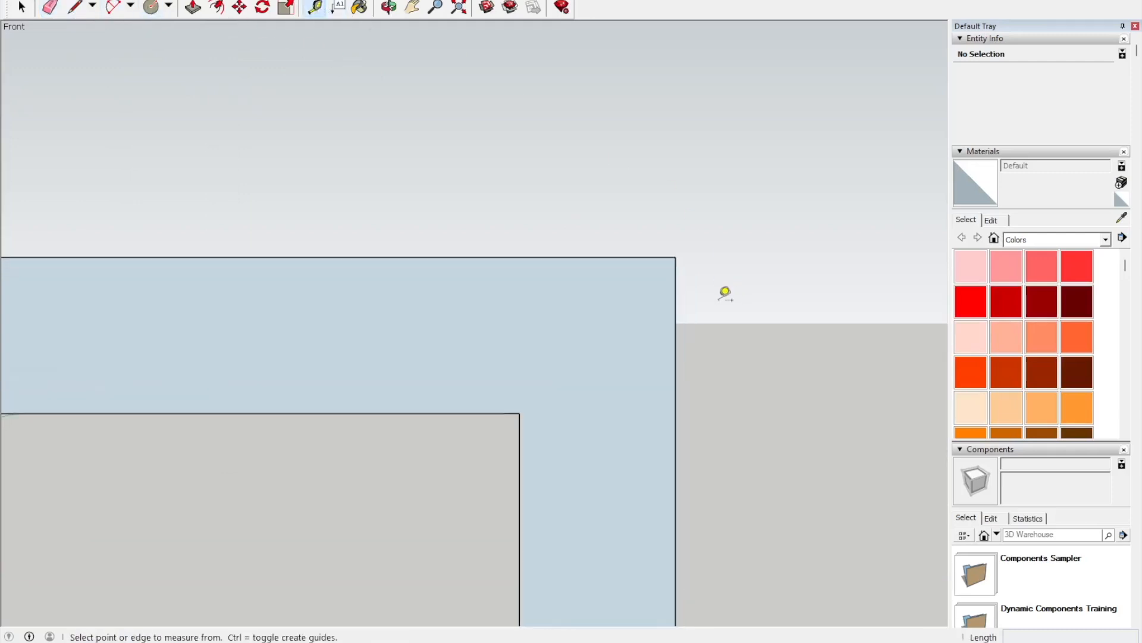
left_click(674, 257)
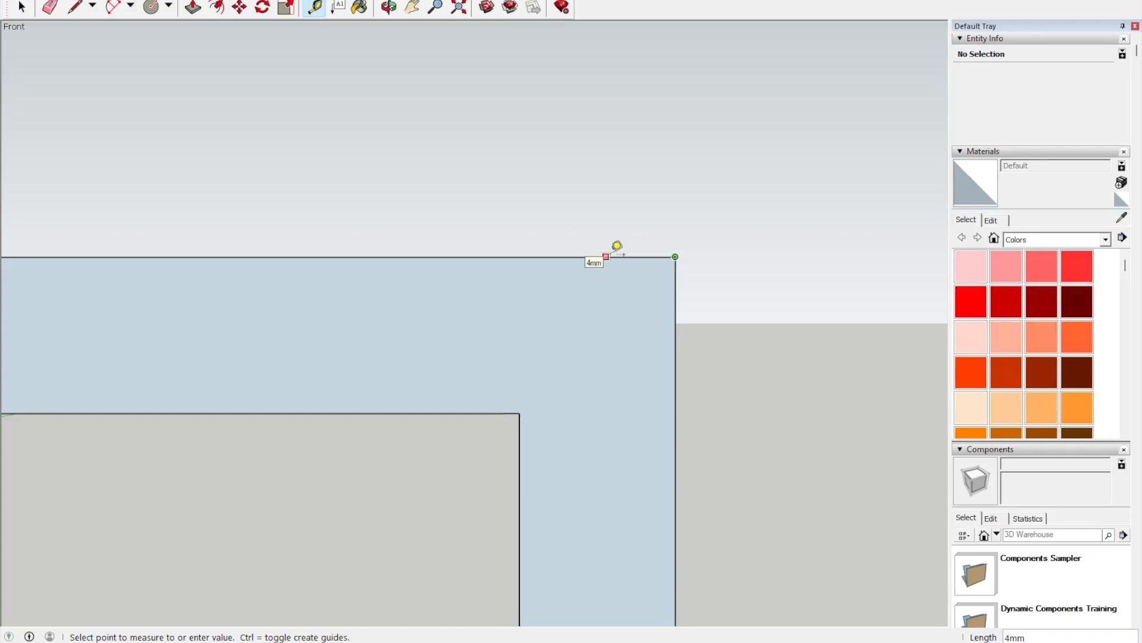
left_click(622, 256)
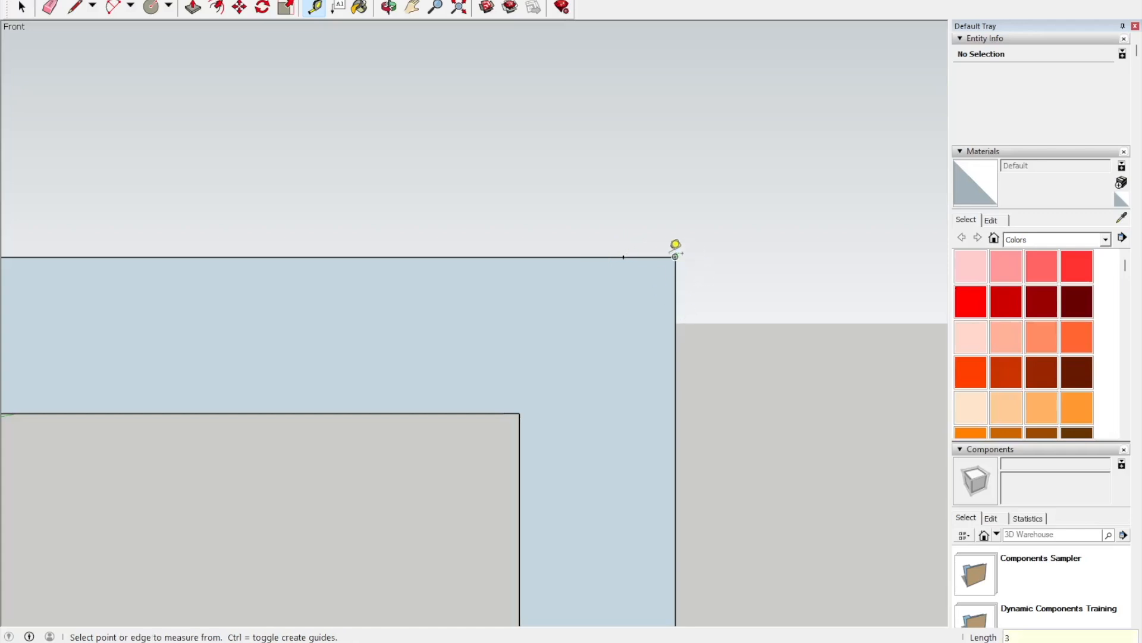
key("Return")
left_click(623, 257)
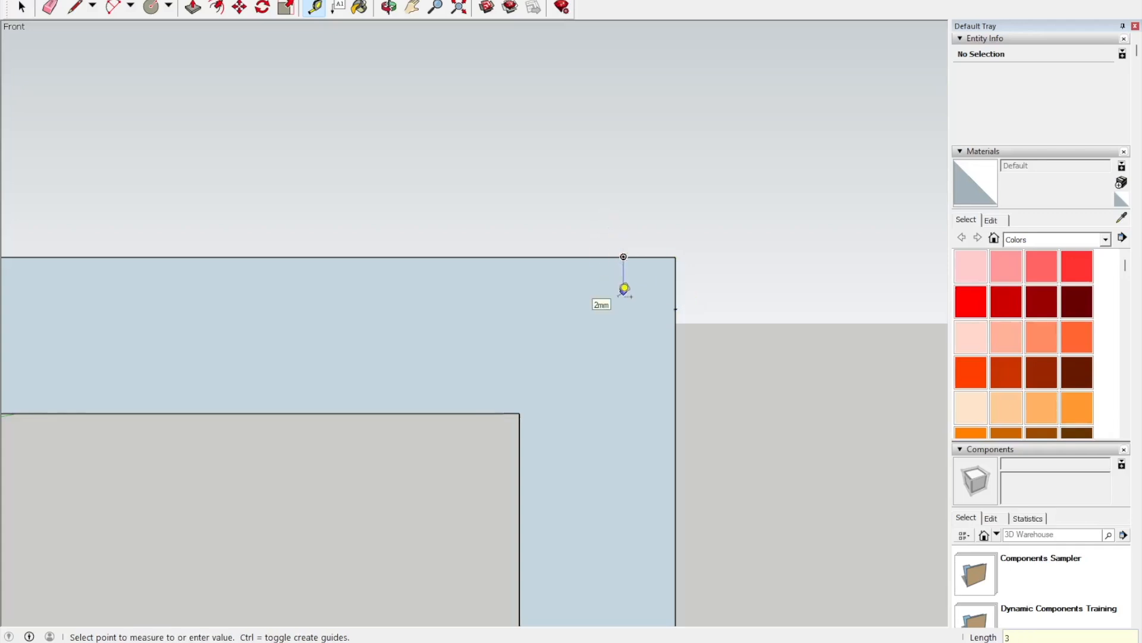
type("3")
key("Return")
left_click(624, 309)
left_click(676, 308)
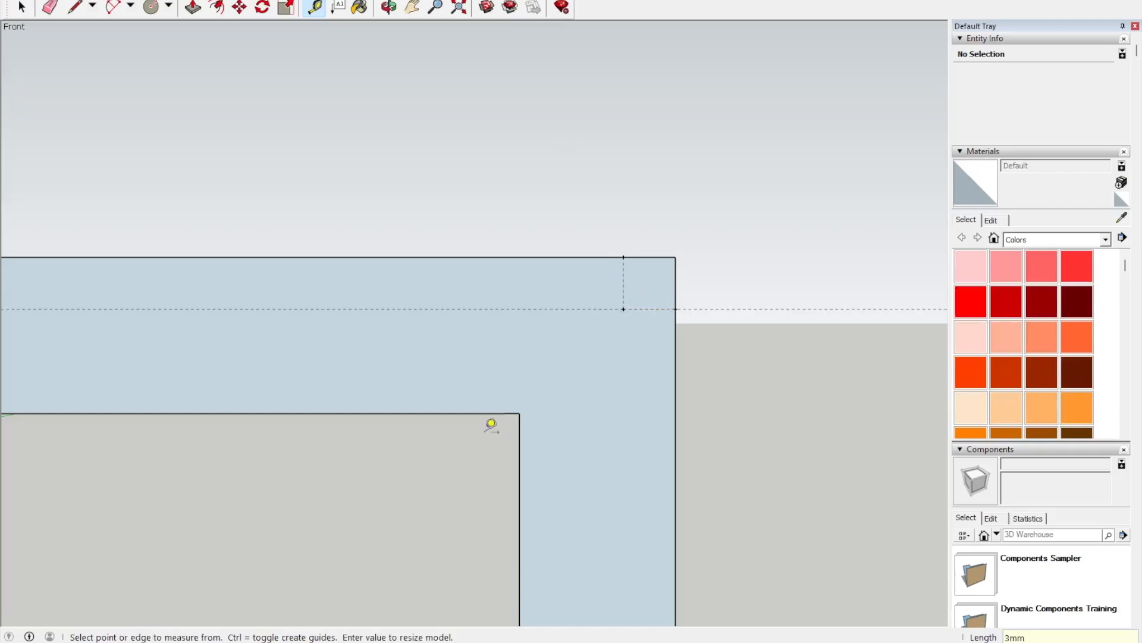
Step: Mark guide points 3 mm along both edges from the upper-right inner corner, plus one 3 mm into the opening as the rounding centre
left_click(522, 414)
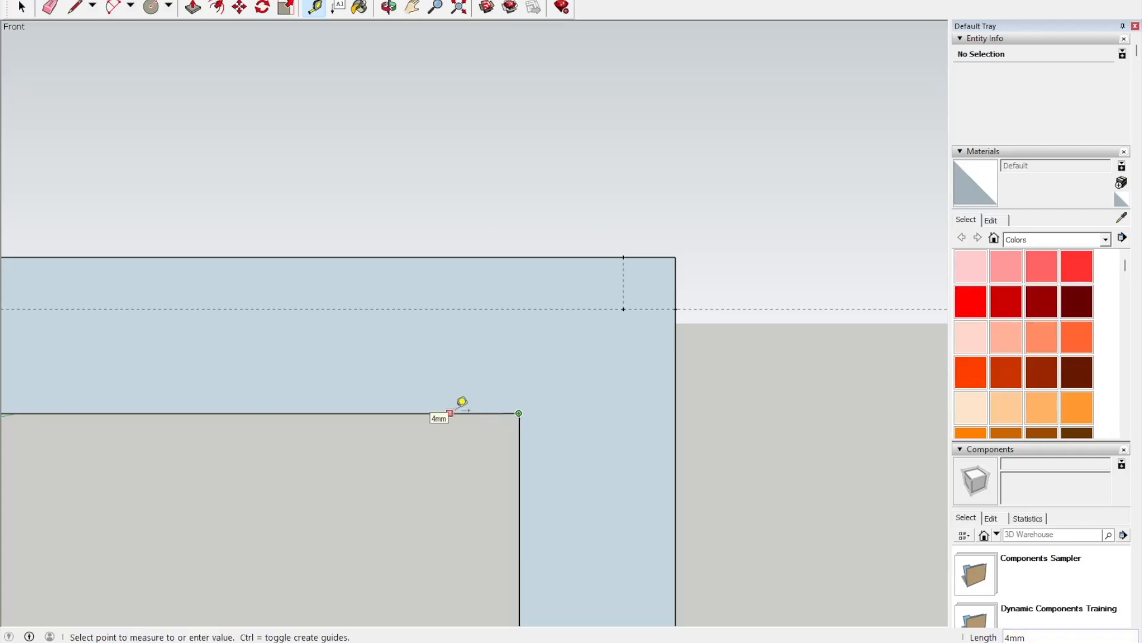
key("Return")
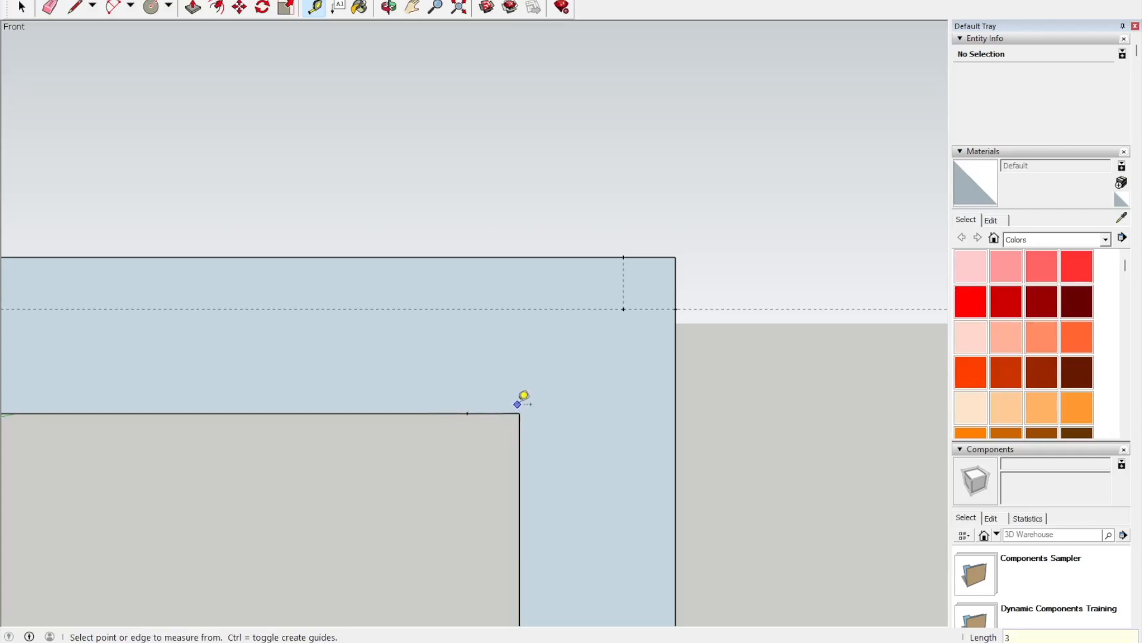
left_click(525, 411)
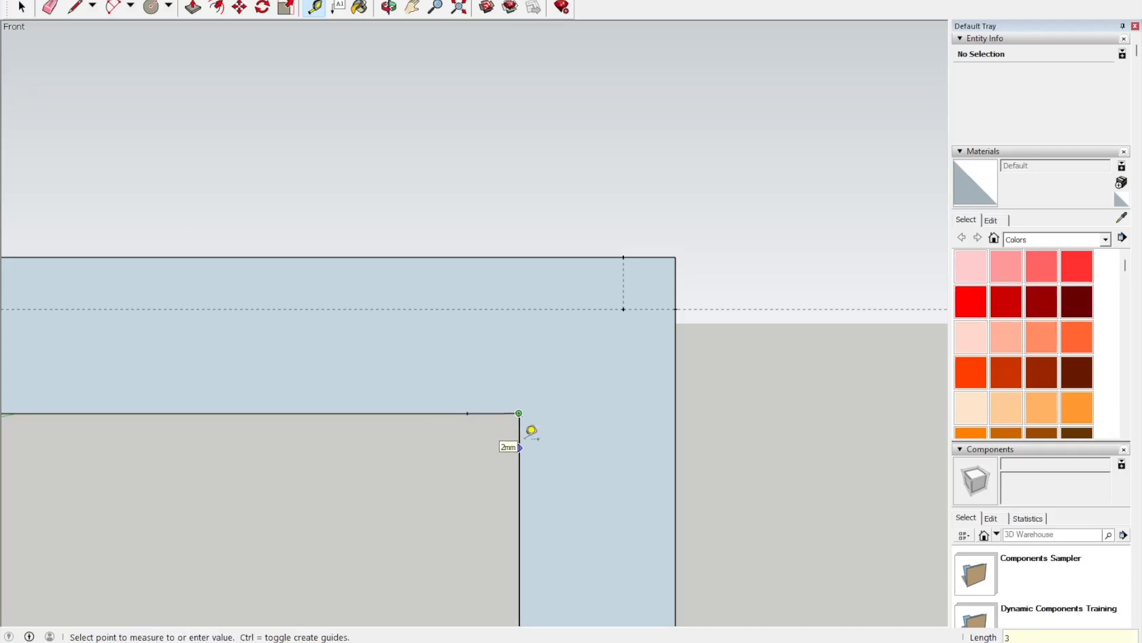
key("Return")
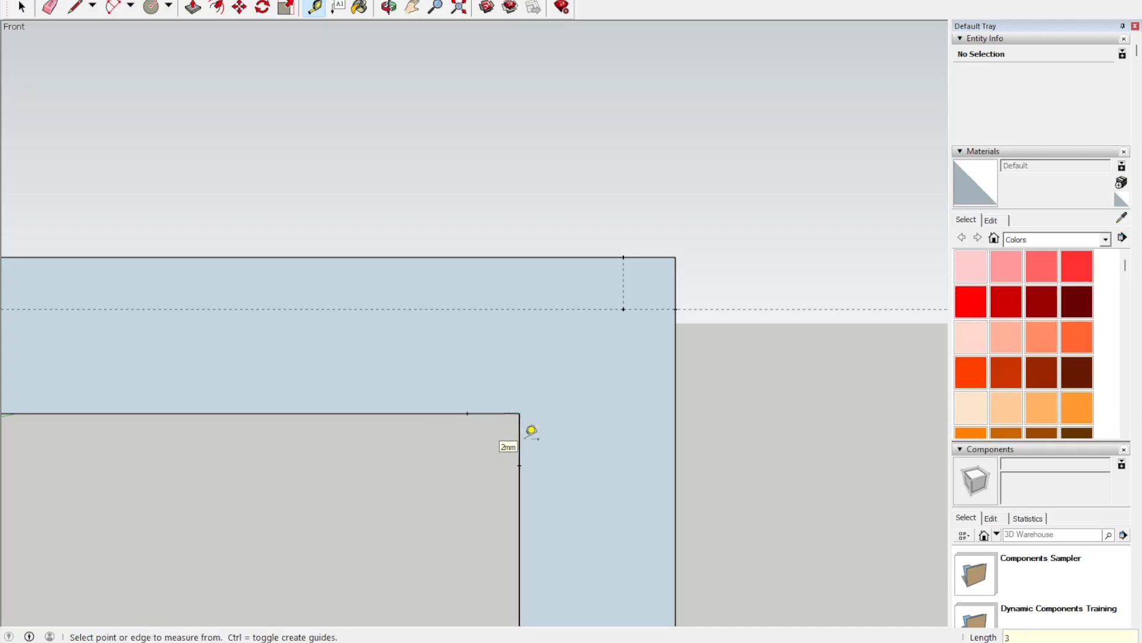
left_click(468, 413)
left_click(478, 460)
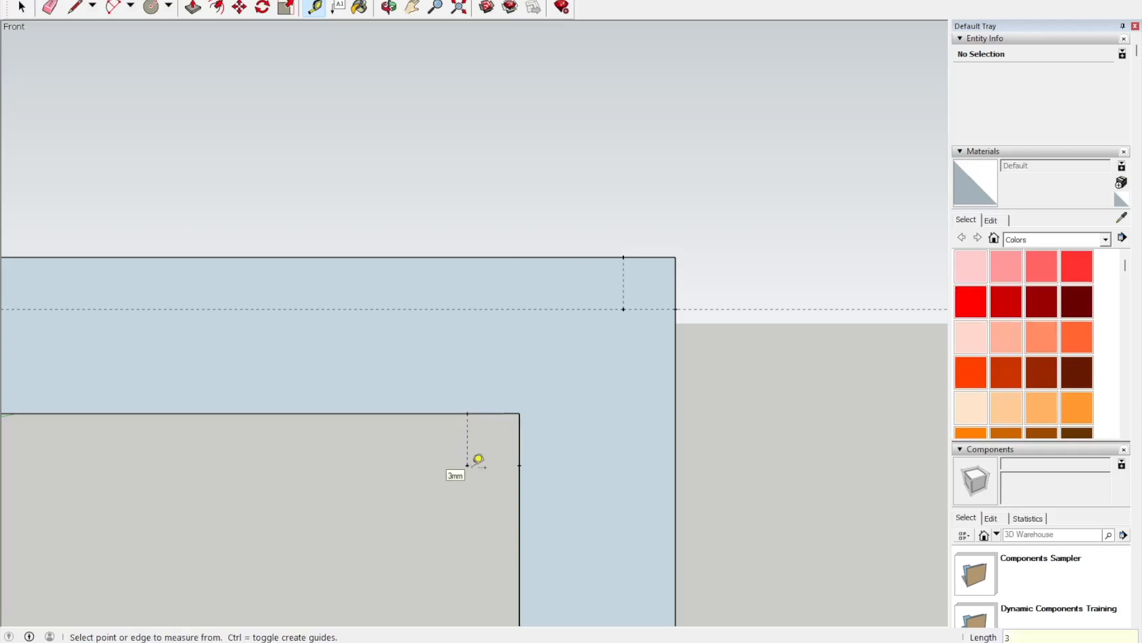
Step: Draw circles with a 3 mm radius centred on the inner and outer guide points at the upper-right corners
left_click(153, 7)
left_click(467, 464)
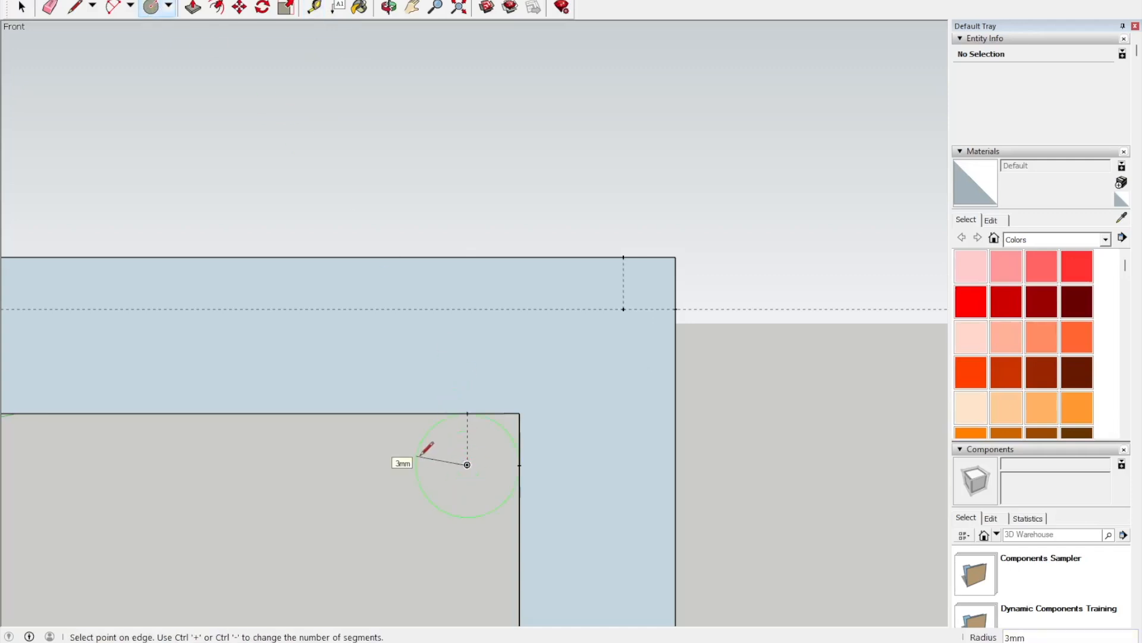
type("3")
key("Return")
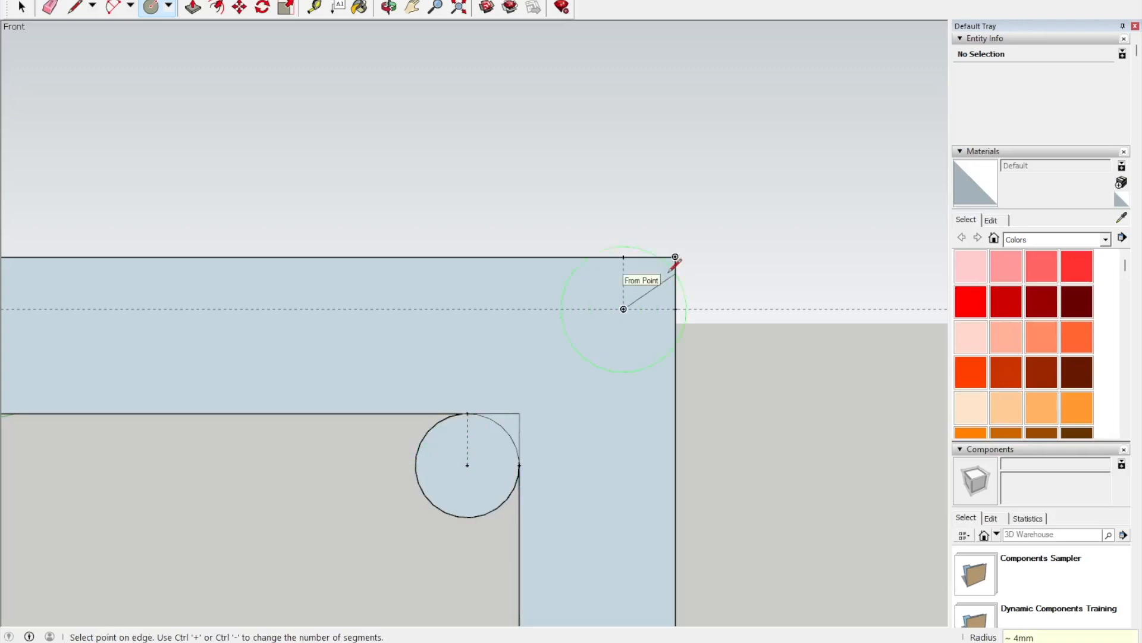
type("3")
key("Return")
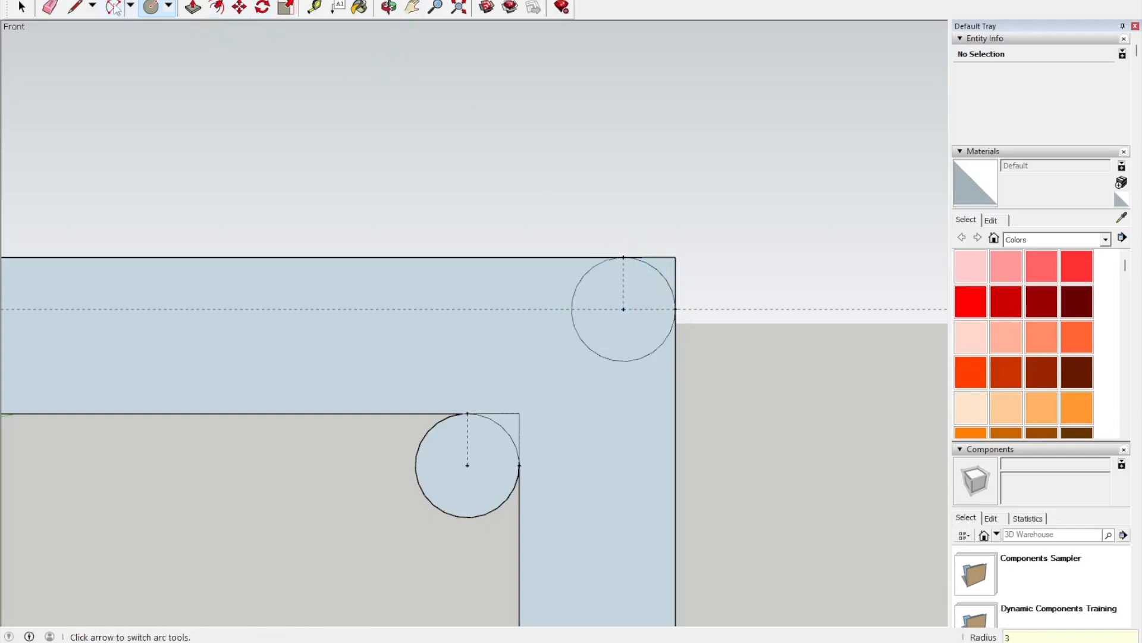
Step: Erase the square corner, the leftover circle edge and the long horizontal guide to leave the outer upper-right corner rounded
left_click(50, 7)
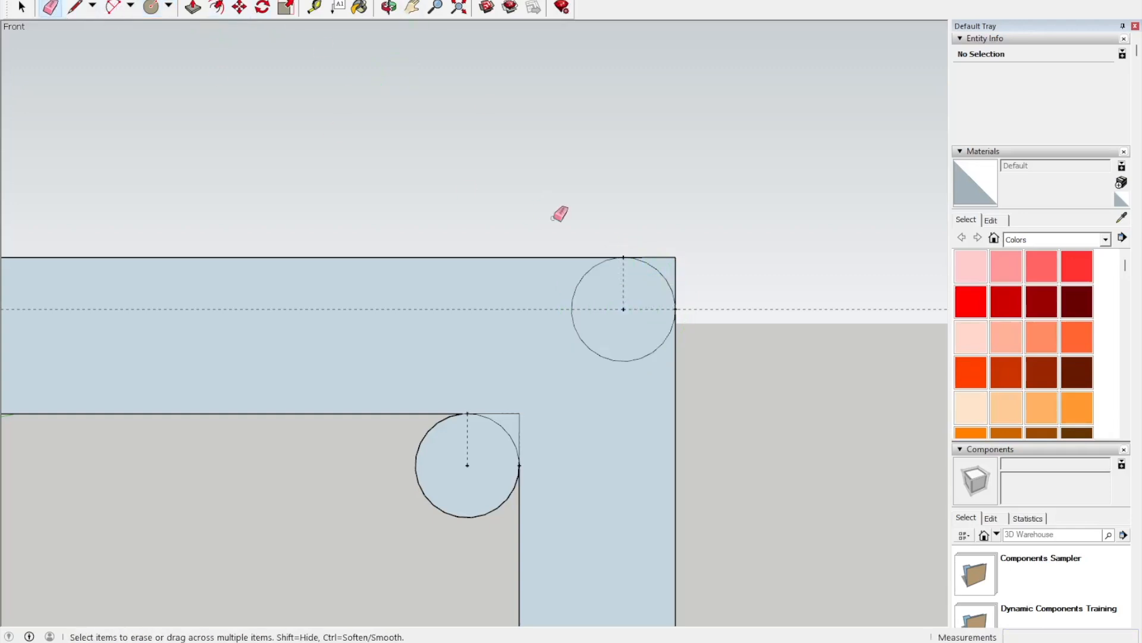
left_click(676, 258)
left_click(675, 257)
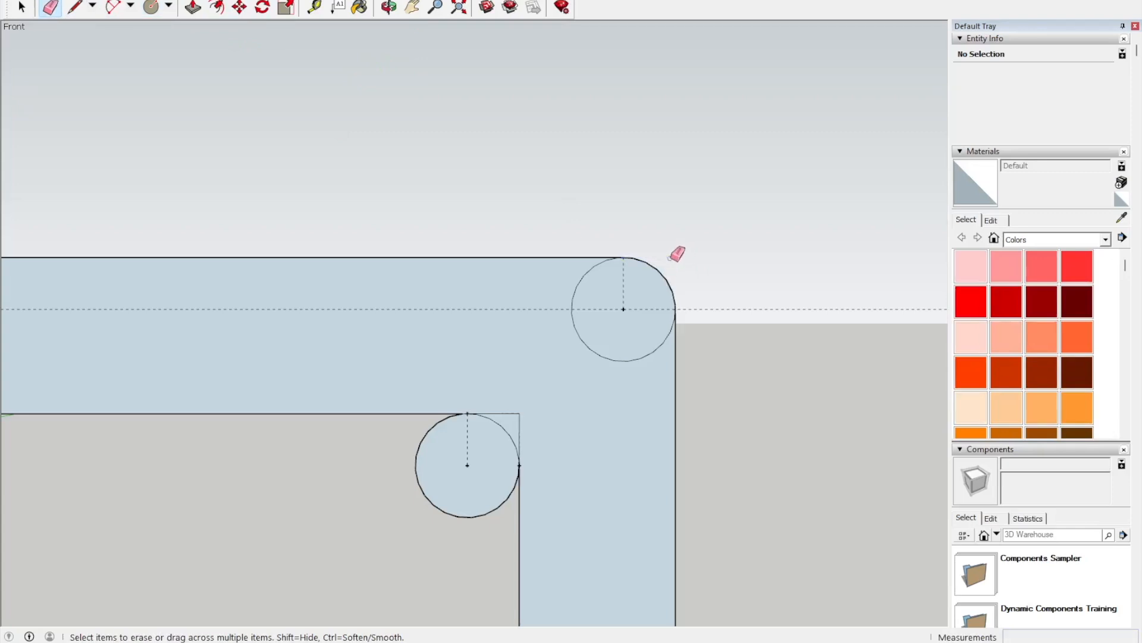
left_click(576, 309)
left_click(573, 321)
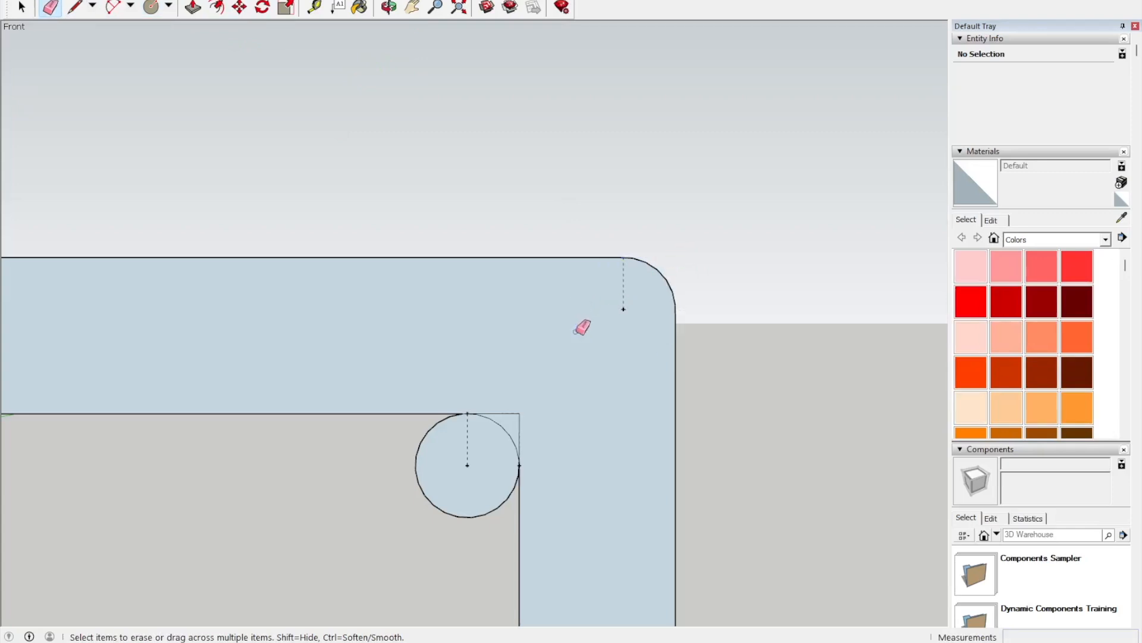
Step: Erase the leftover circle edge, the square corner edges and the guide at the upper-right inner corner to leave it rounded
mouse_move(434, 424)
left_mouse_down()
mouse_move(421, 446)
mouse_move(436, 473)
left_mouse_up()
left_click(514, 413)
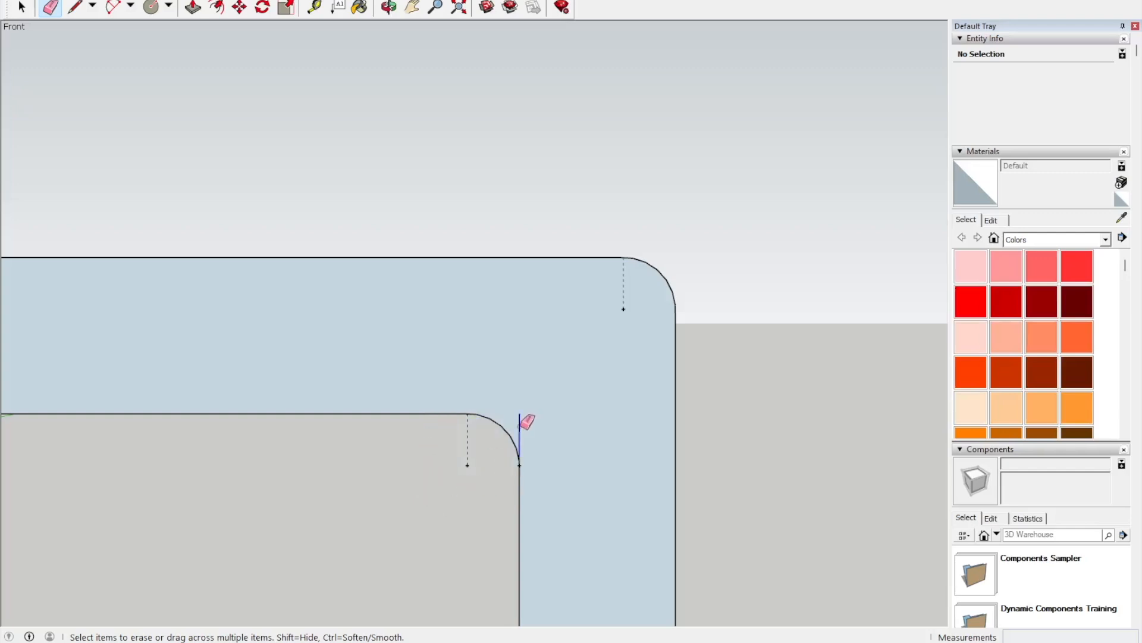
left_click(469, 455)
Step: Delete all remaining guides from the model
scroll(751, 171, "down", 6)
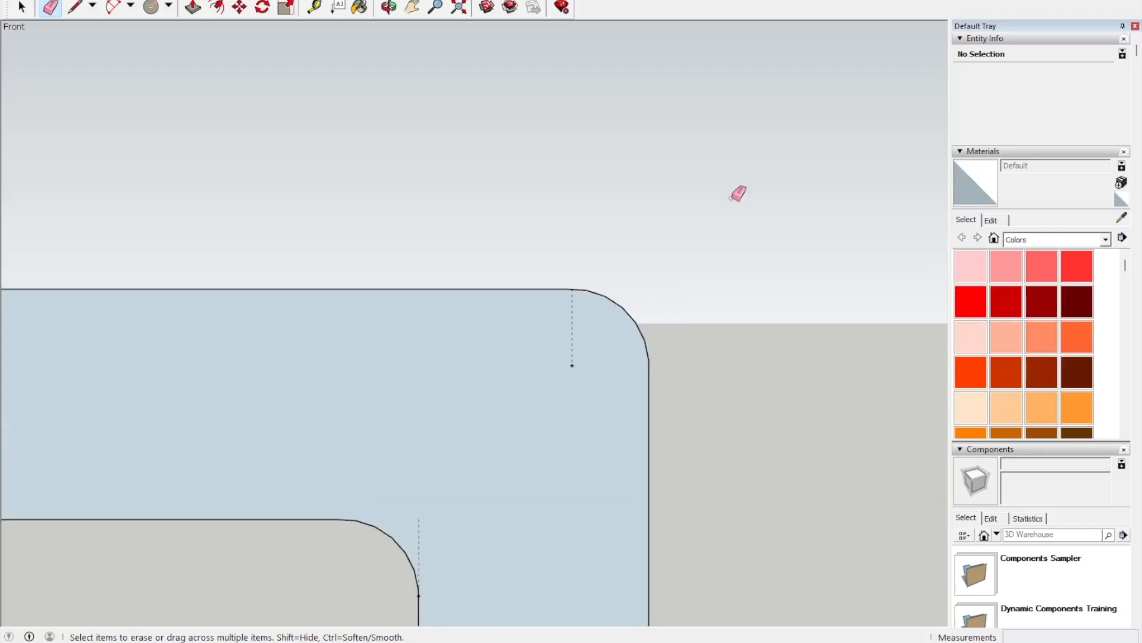
scroll(572, 176, "up", 3)
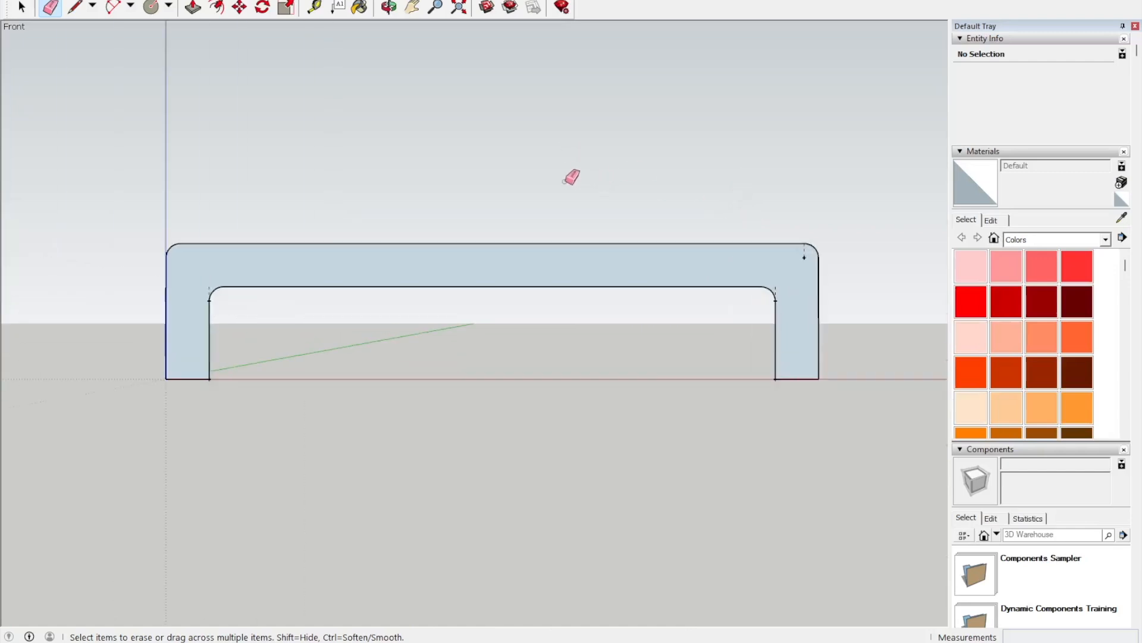
scroll(582, 176, "down", 1)
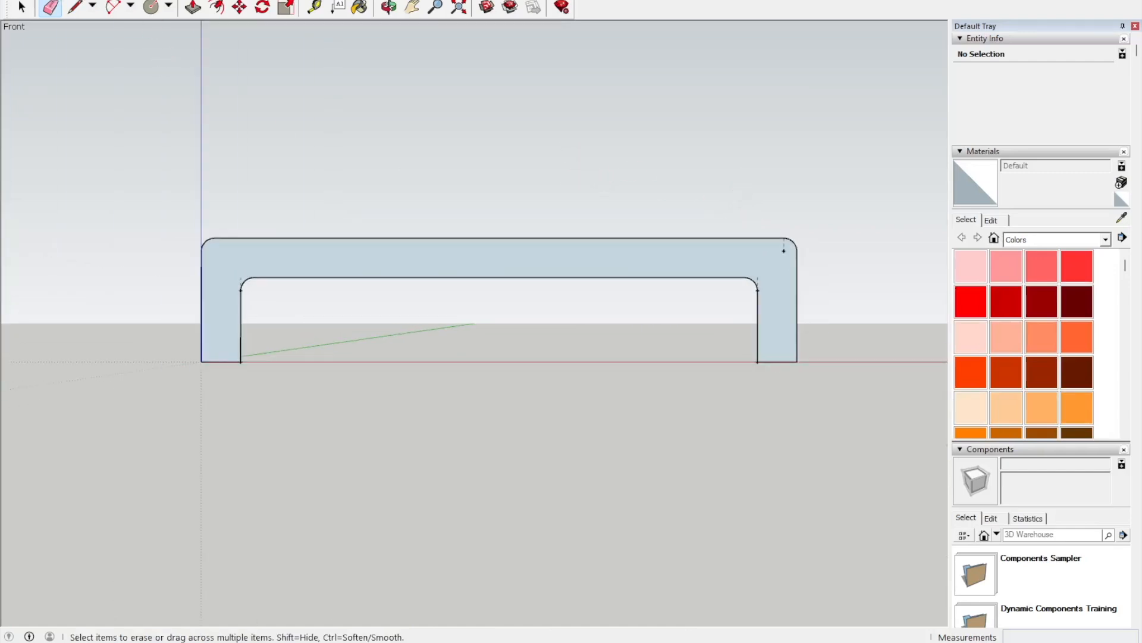
left_click(9, 0)
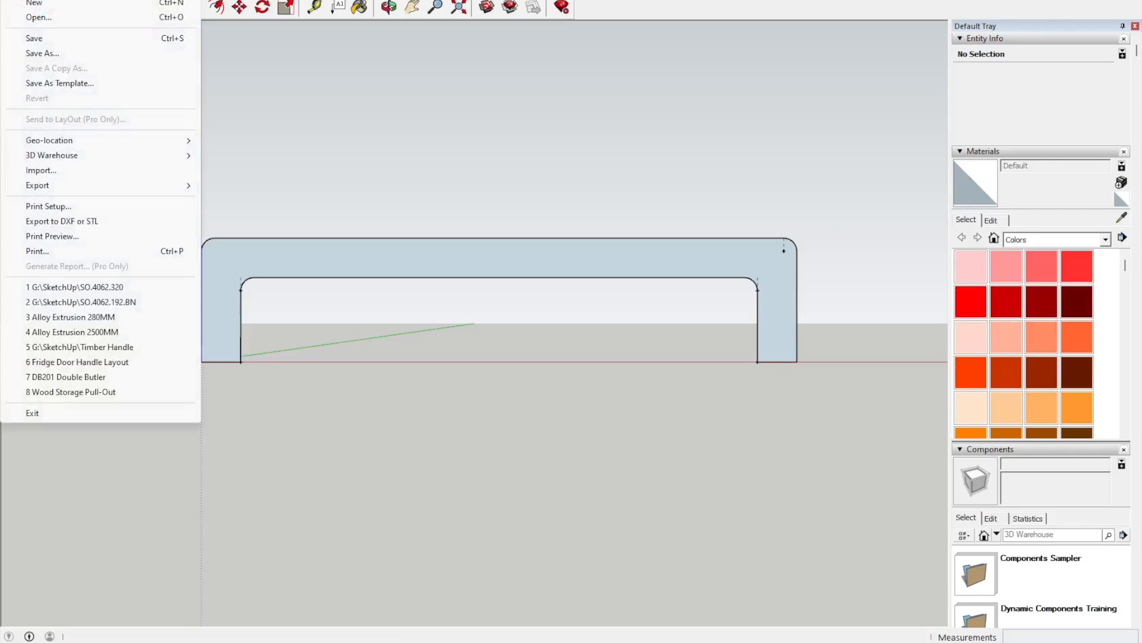
mouse_move(33, 0)
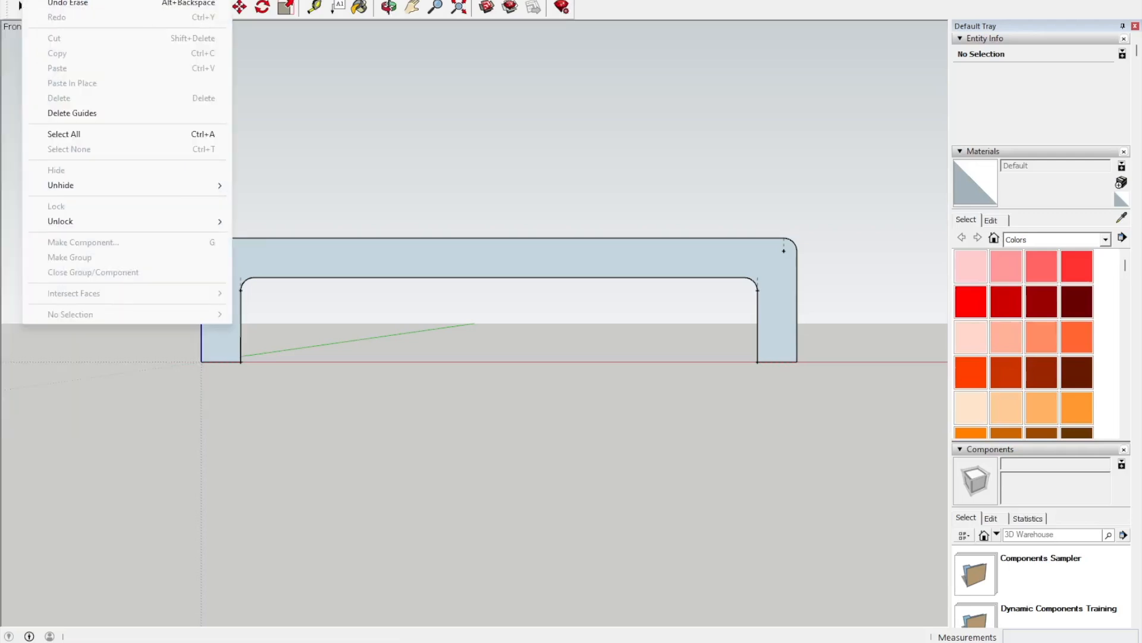
left_click(72, 113)
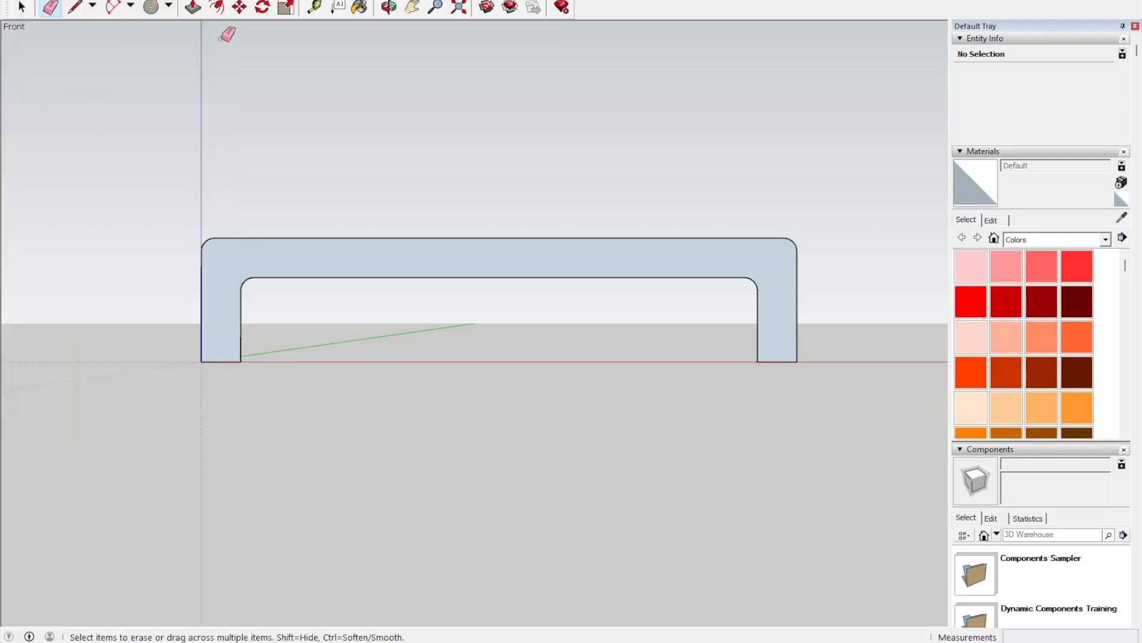
Step: Extrude the handle profile with Push/Pull to a thickness of 8.3 mm
left_click(191, 10)
double_click(321, 262)
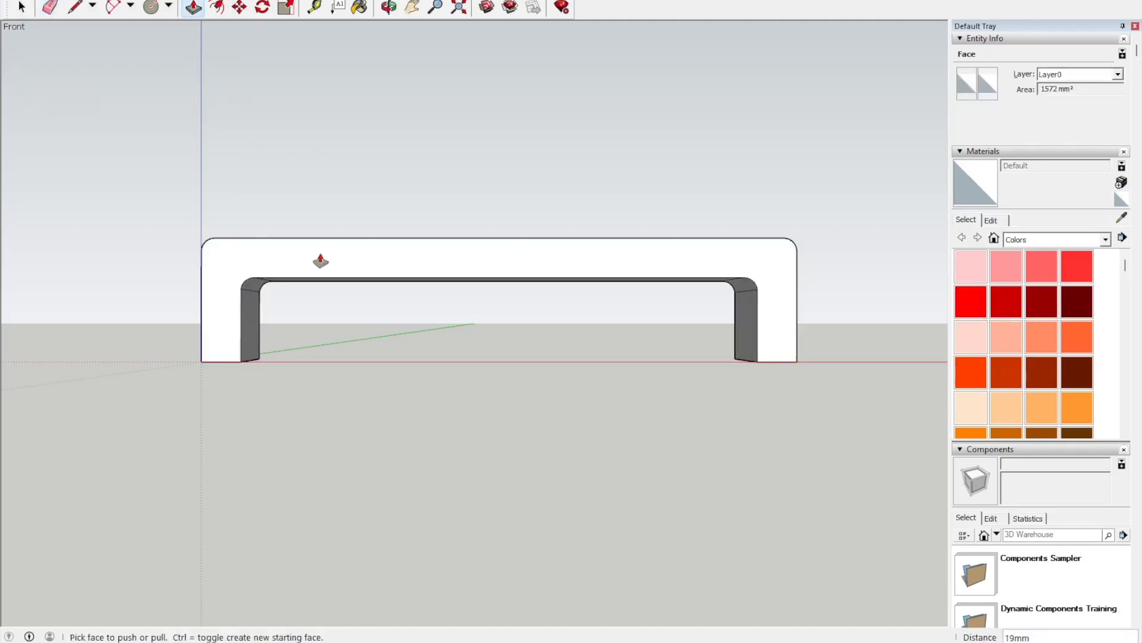
type("8.3")
key("Return")
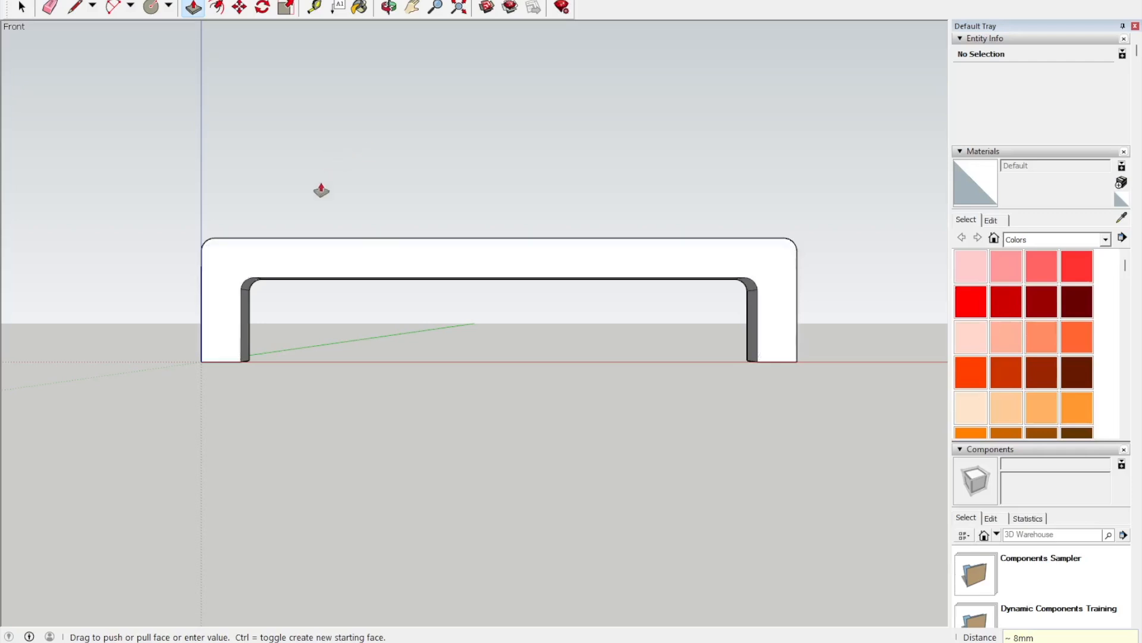
Step: Turn the whole handle into a component with the definition name SO-4062-128-BN, replacing the selection with the component
left_click(22, 7)
left_click_drag(163, 159, 800, 470)
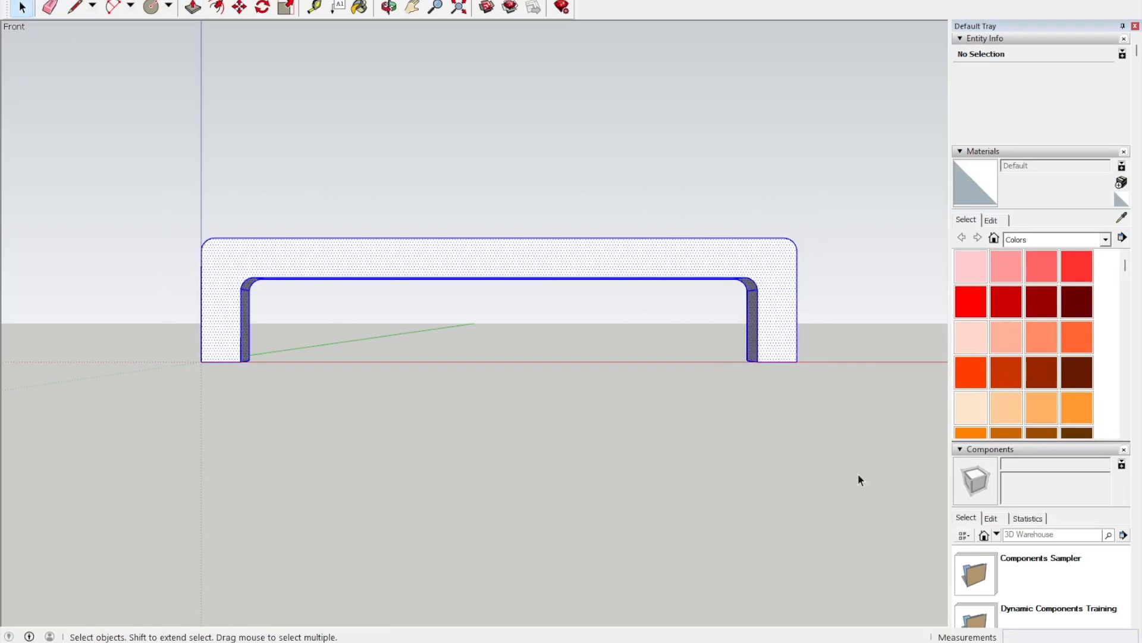
left_click(32, 0)
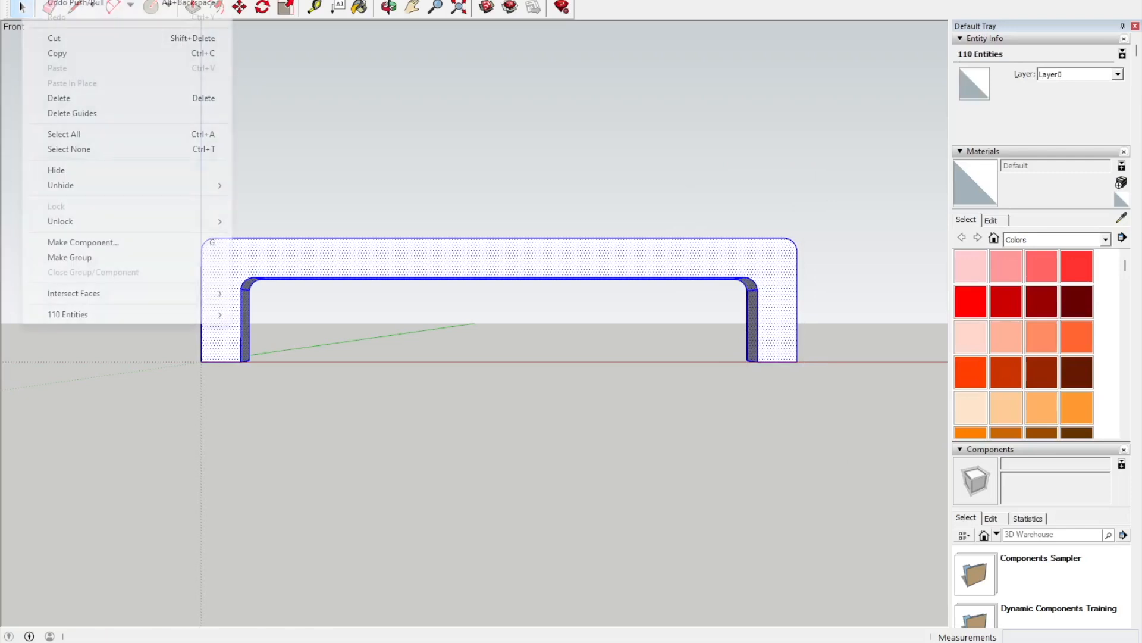
left_click(89, 243)
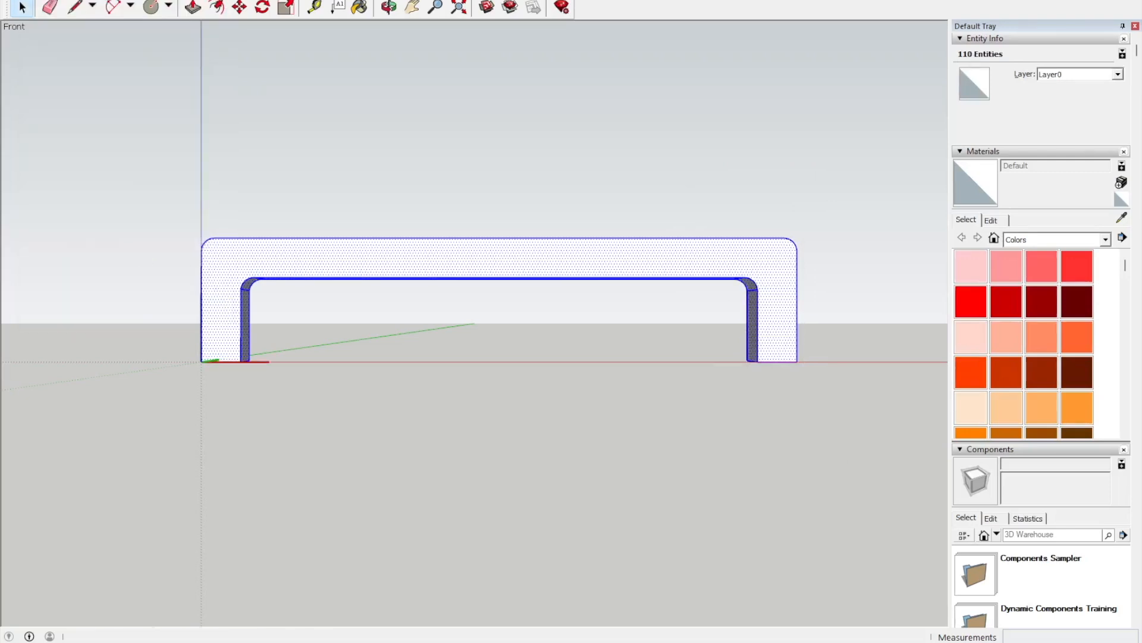
left_click_drag(319, 140, 400, 151)
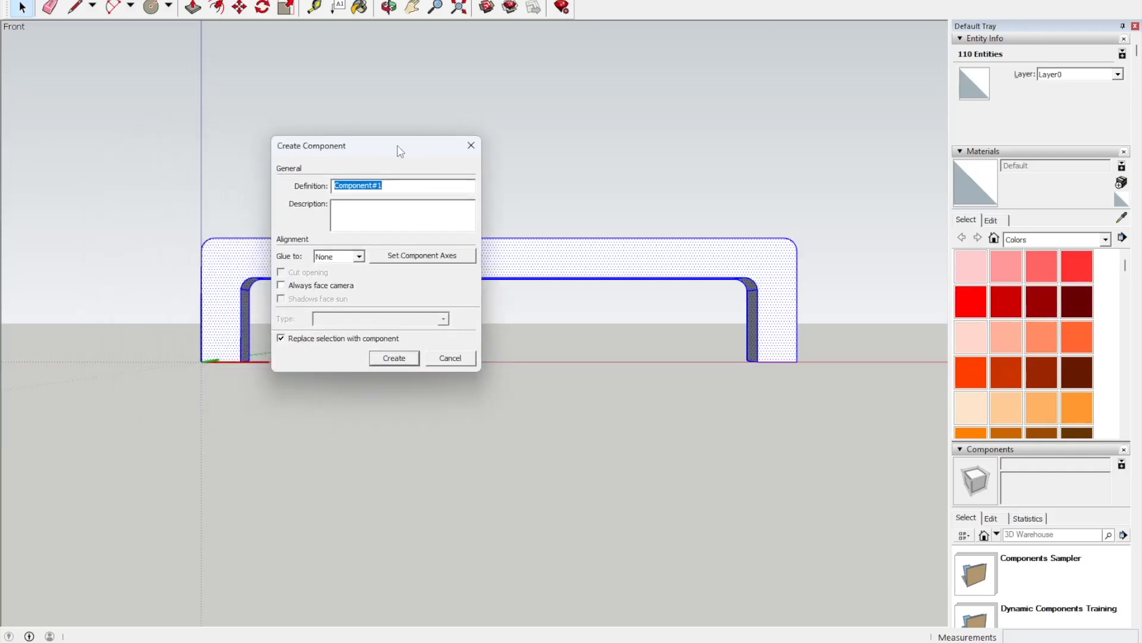
type("SO-4062-128-BN")
left_click(387, 357)
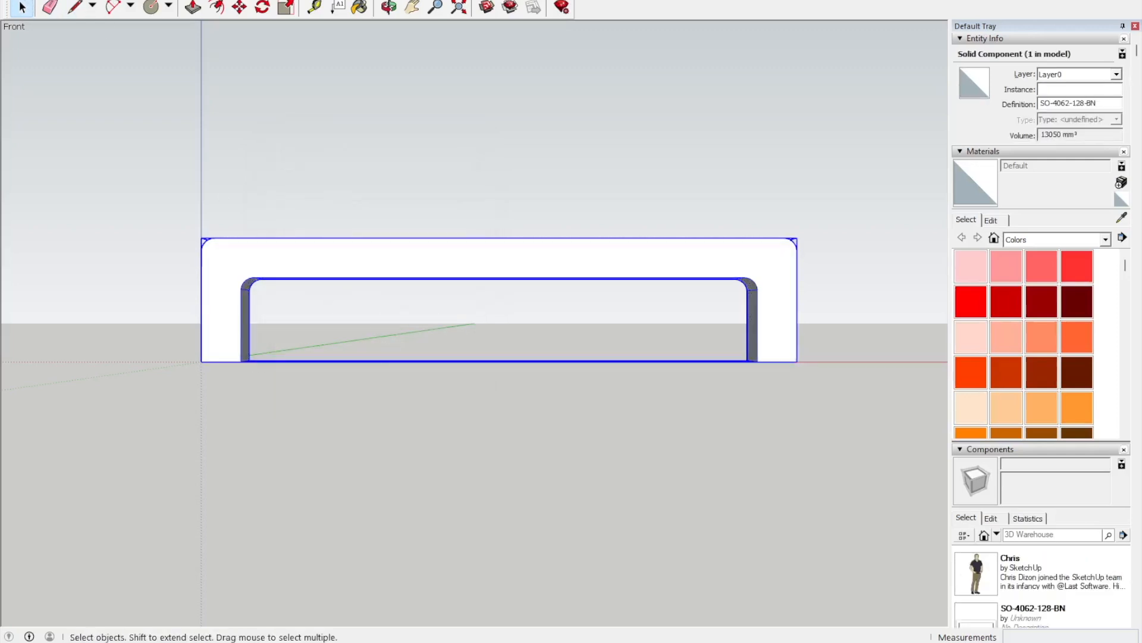
Step: Start saving the model and choose the SketchUp folder on the Elements SE (G:) drive as the destination
key("alt+f")
left_click(35, 54)
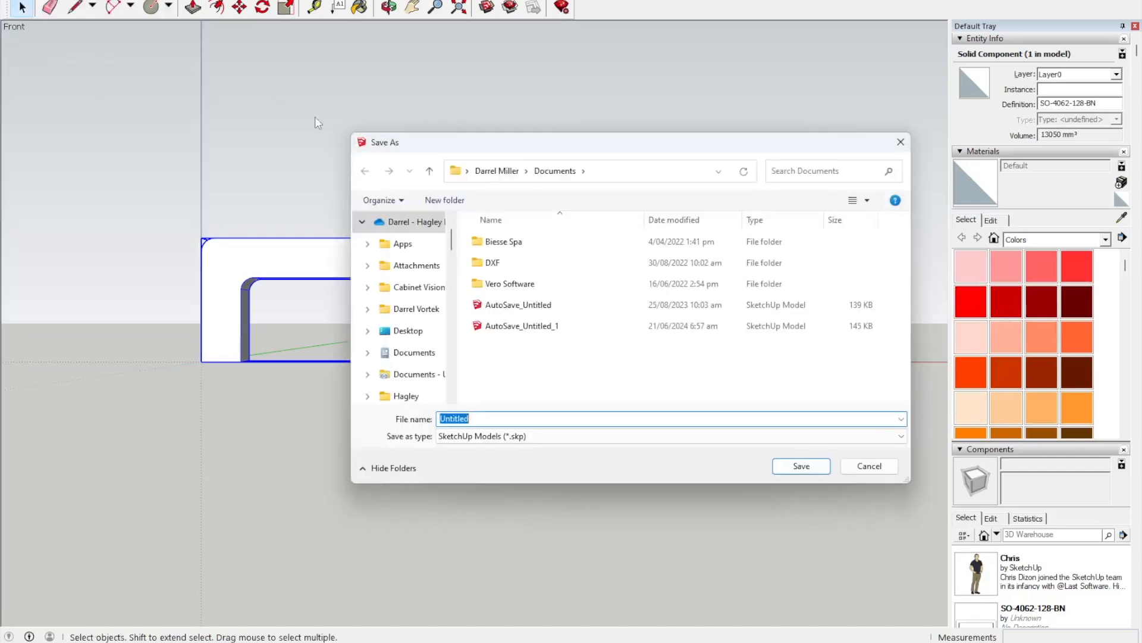
scroll(411, 392, "down", 8)
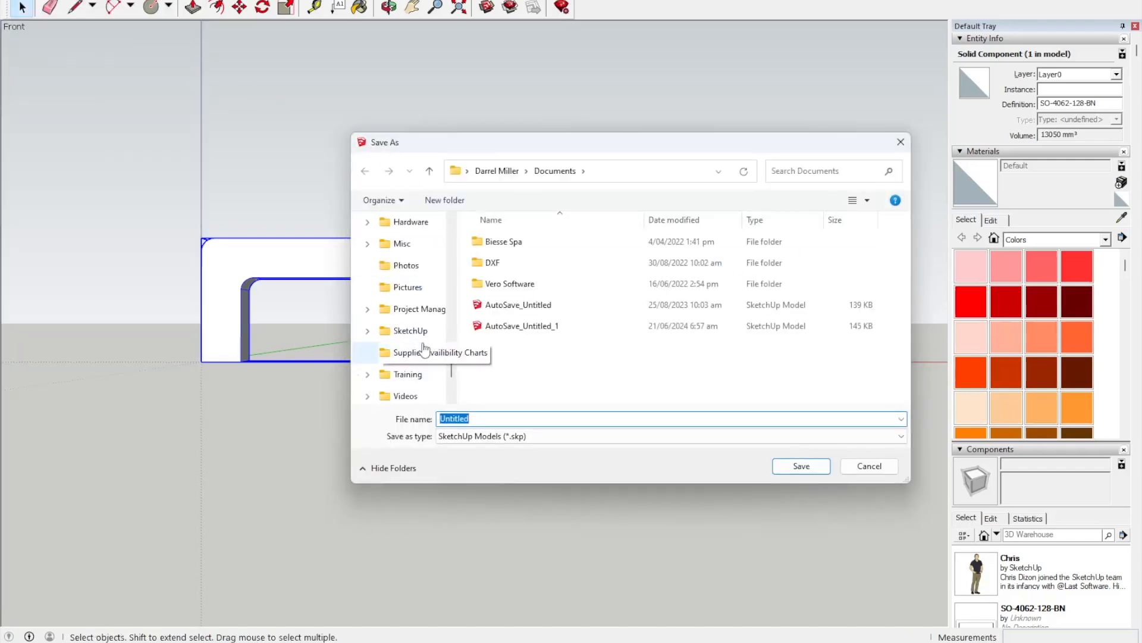
scroll(424, 357, "down", 3)
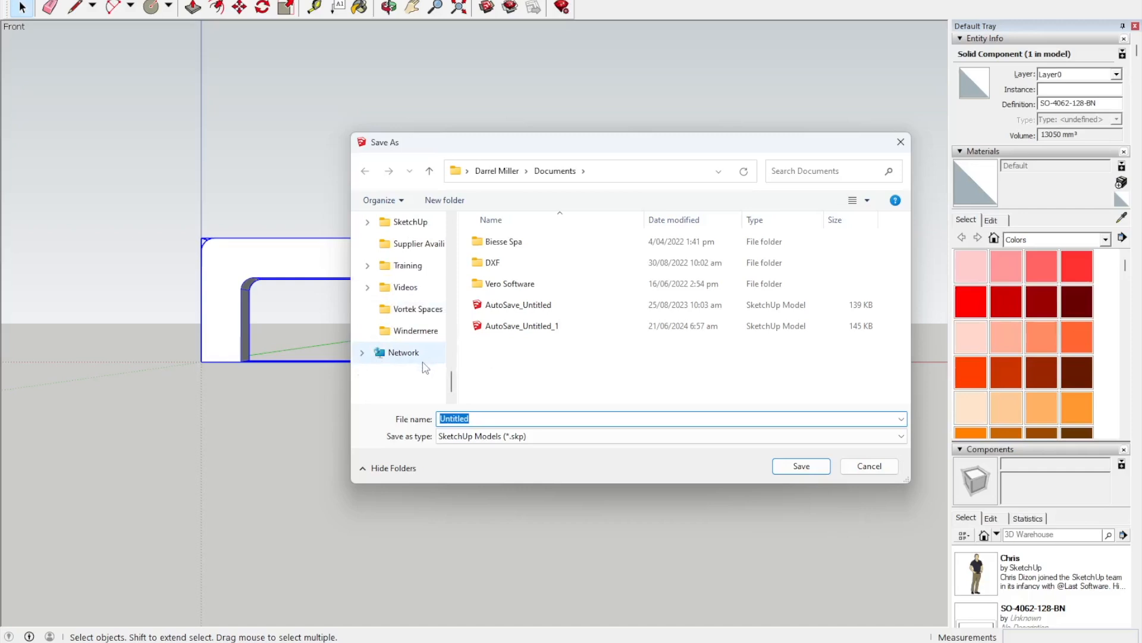
scroll(425, 368, "up", 3)
left_click(410, 287)
Step: Name the file SO-4062-128-BN and save it as a SketchUp model
double_click(482, 418)
type("SO")
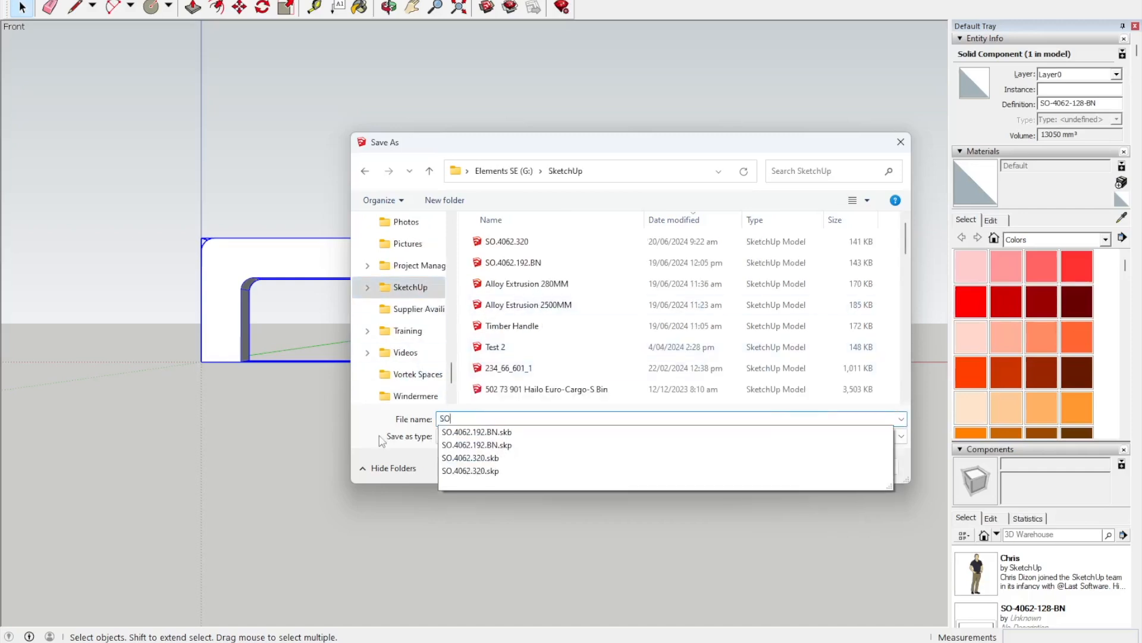
type("-4")
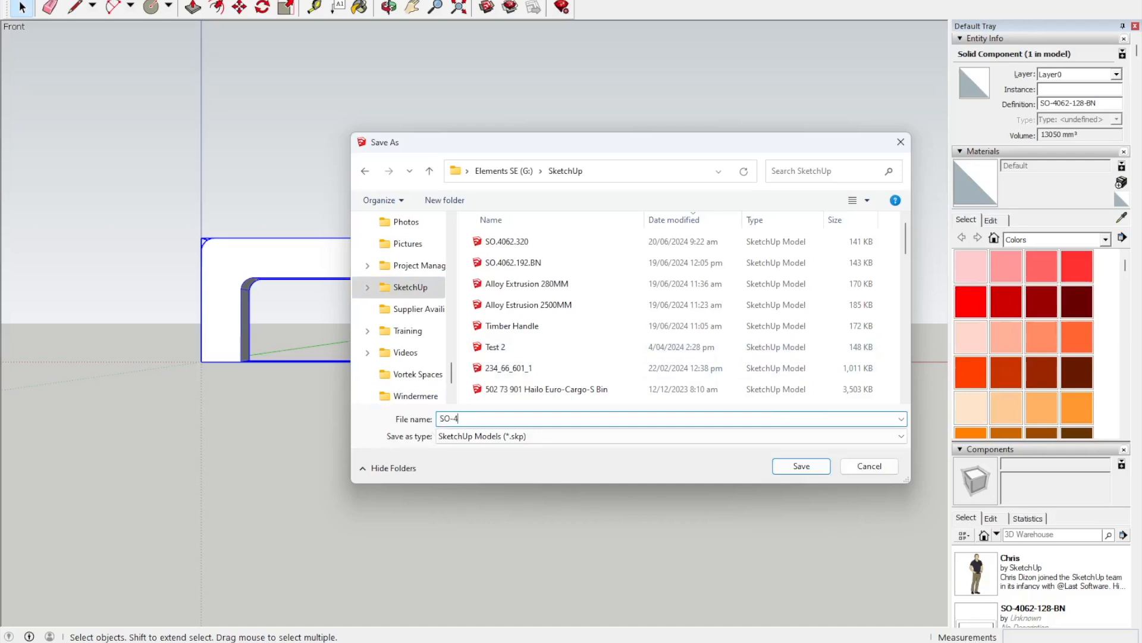
type("062-128-MB")
key("BackSpace")
key("BackSpace")
type("BN")
left_click(798, 469)
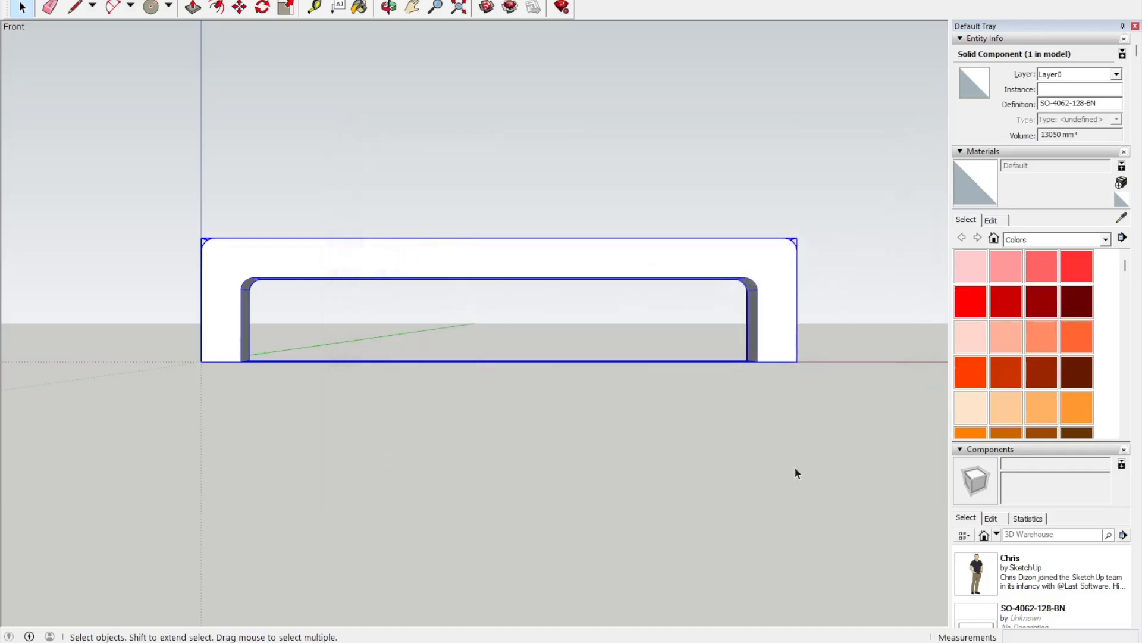
Step: Inspect the finished handle in 3D from several angles and clear the selection
left_click(389, 7)
left_click_drag(462, 50, 355, 375)
left_click_drag(265, 403, 863, 395)
left_click(21, 7)
left_click(342, 463)
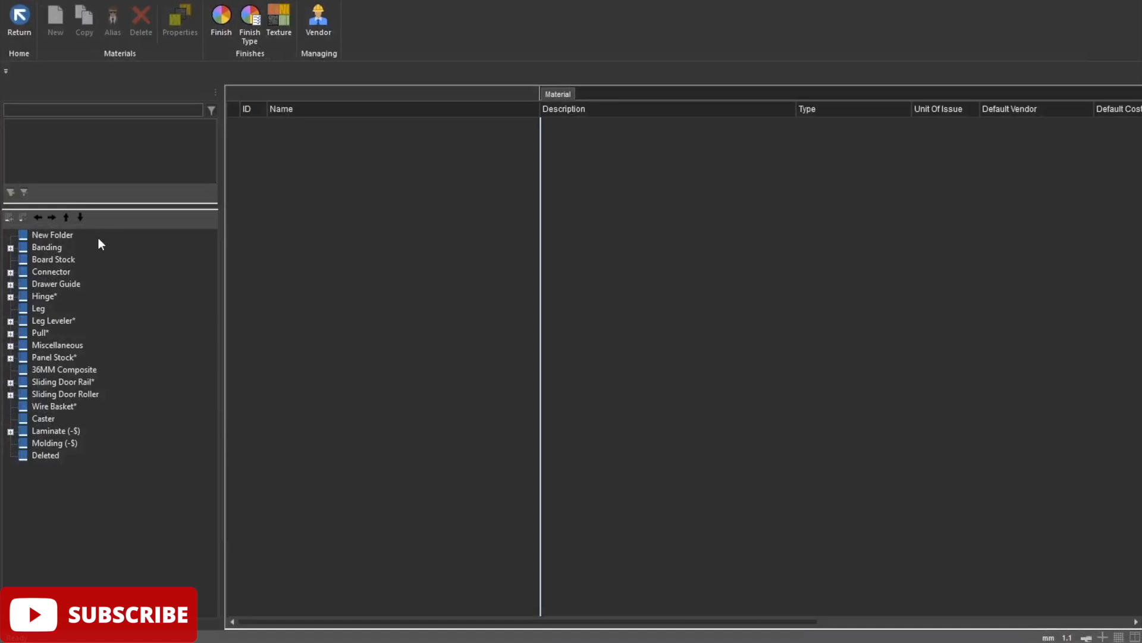
Step: In Cabinet Vision, start a new Pull material named Stefano 4062 128 BN with the description Stefano 4062 128 Centre Brushed Nickel
left_click(39, 336)
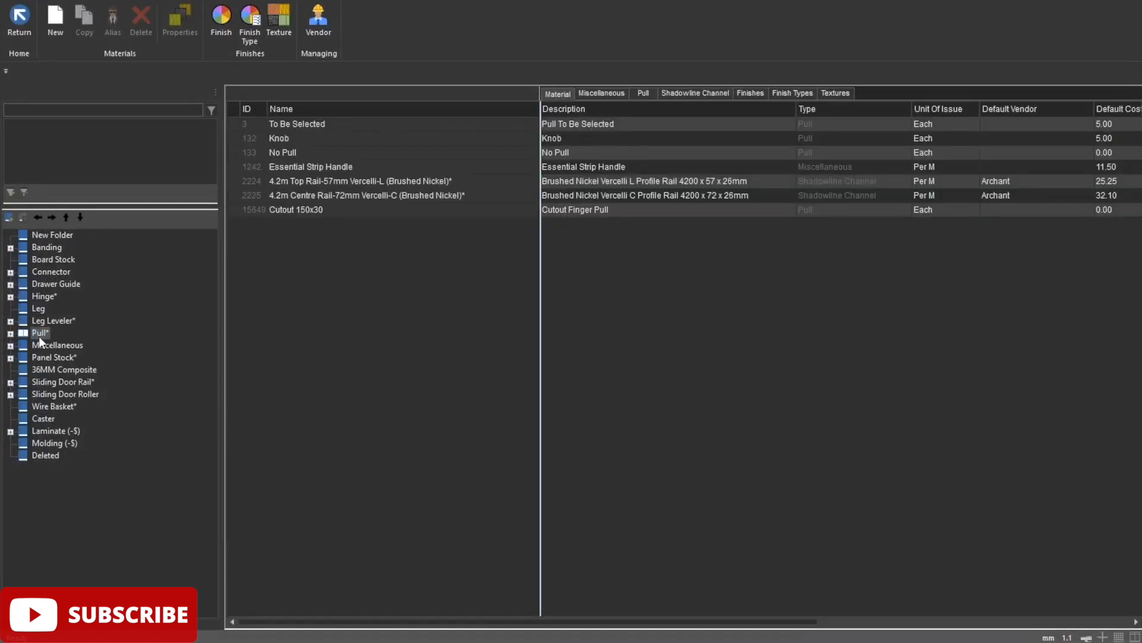
left_click(55, 23)
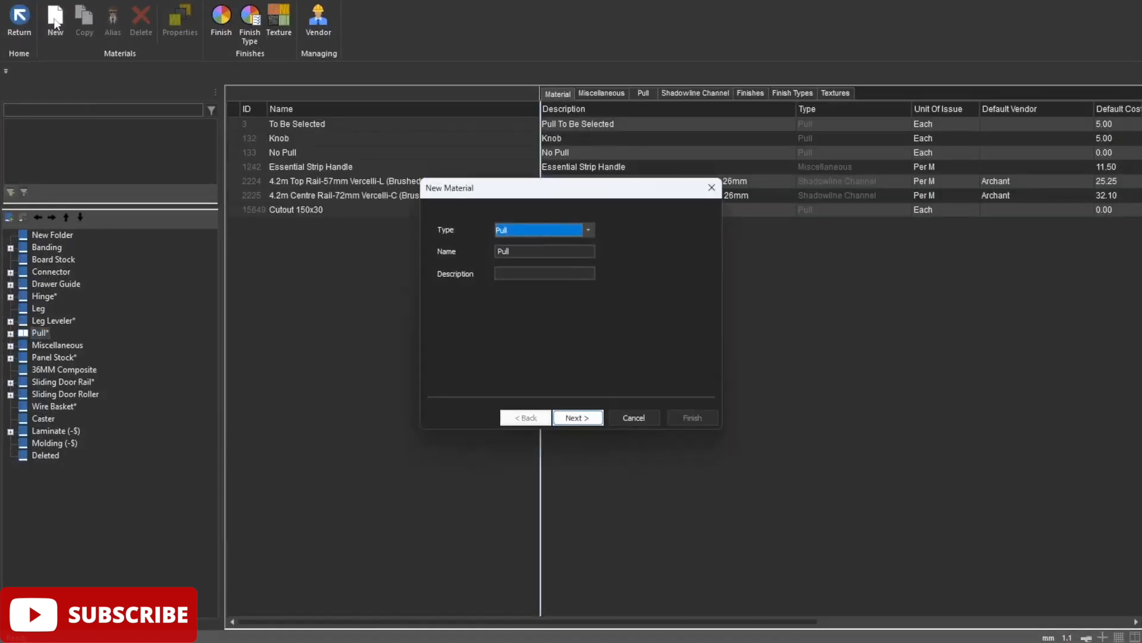
left_click(527, 254)
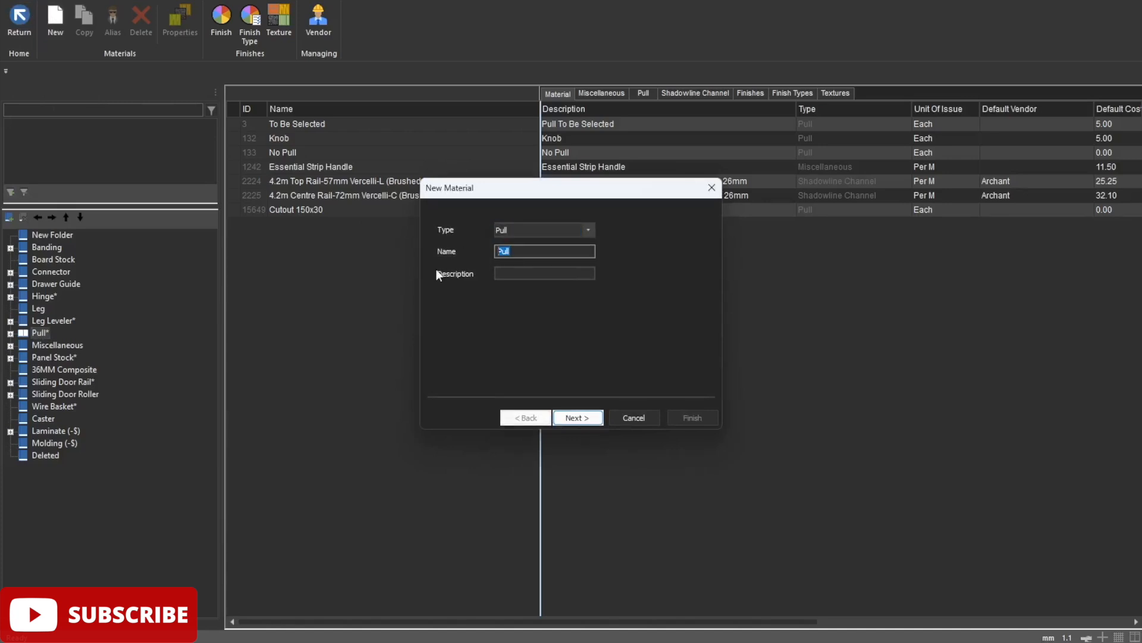
type("SO")
key("BackSpace")
key("BackSpace")
type("tefano 4062 128 BN")
left_click(532, 272)
type("Stefan")
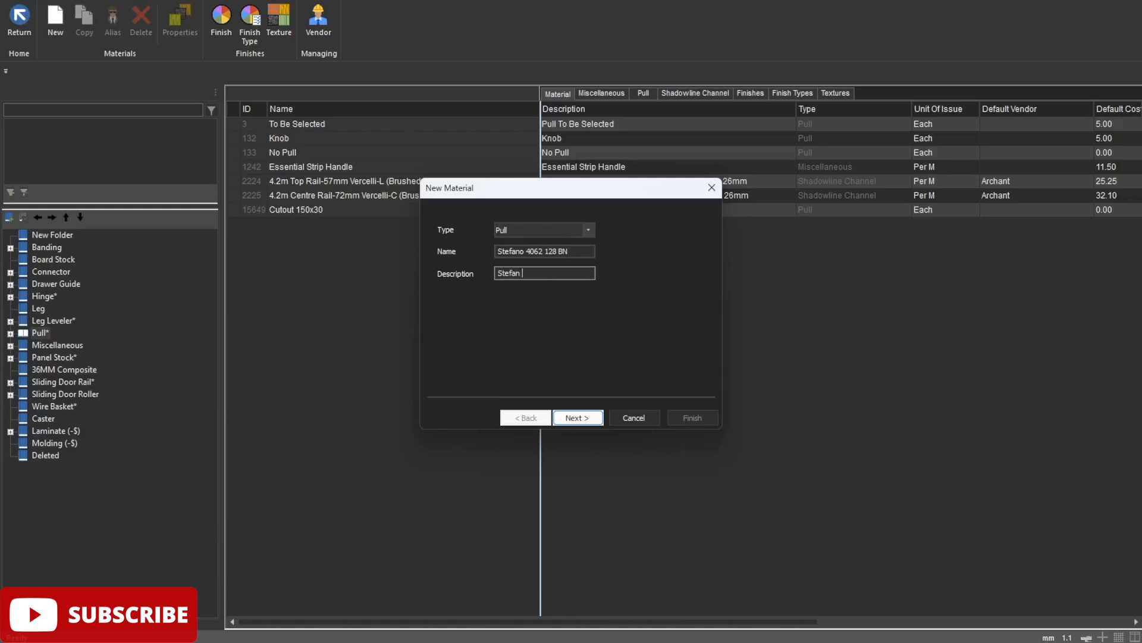
left_click(581, 420)
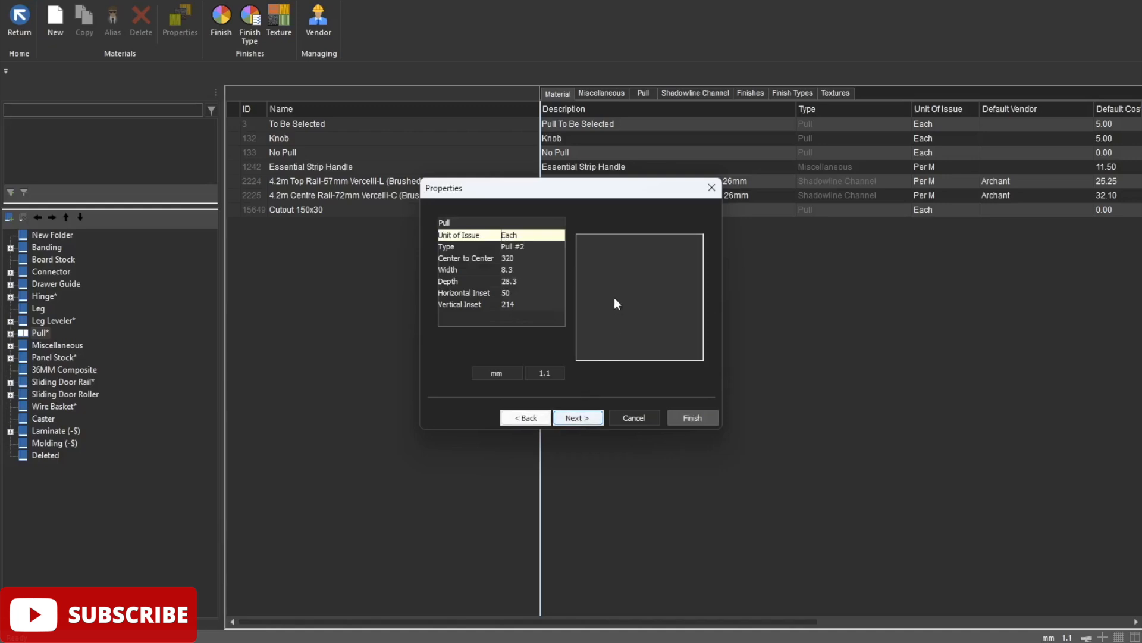
Step: Preview the Pull #1 type for the new material and set the type back to Pull #2
left_click(555, 247)
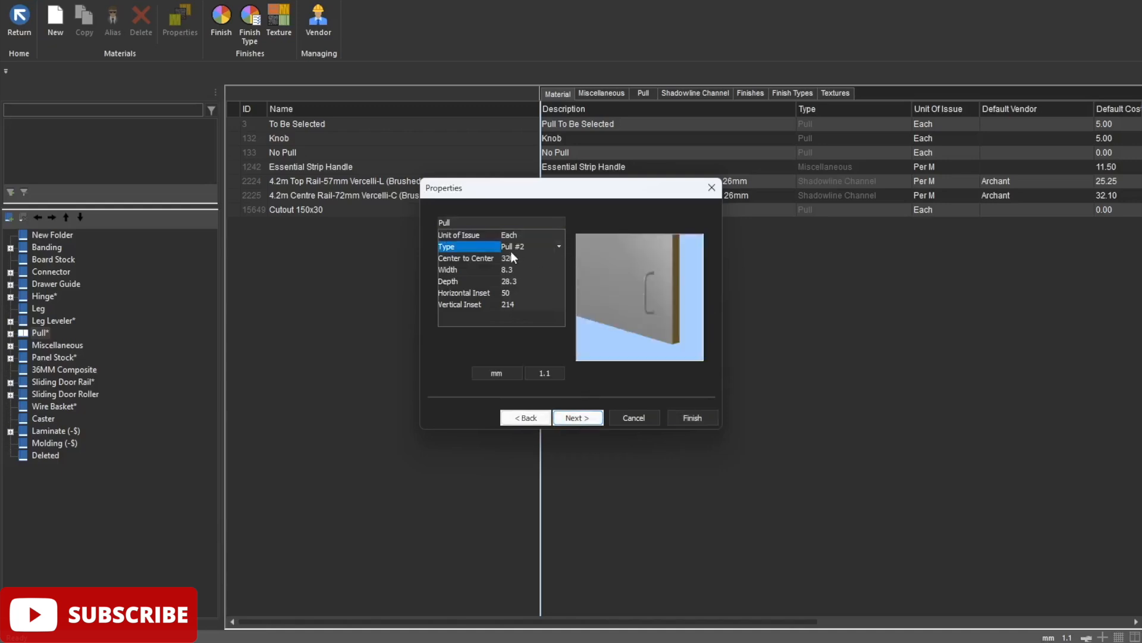
left_click(559, 246)
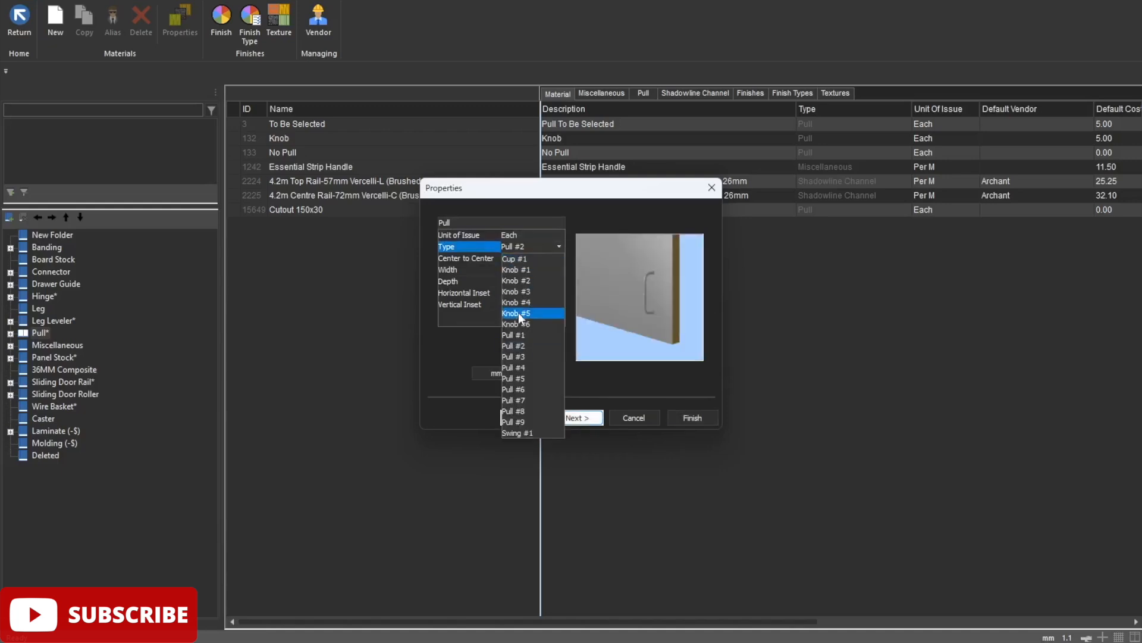
left_click(515, 336)
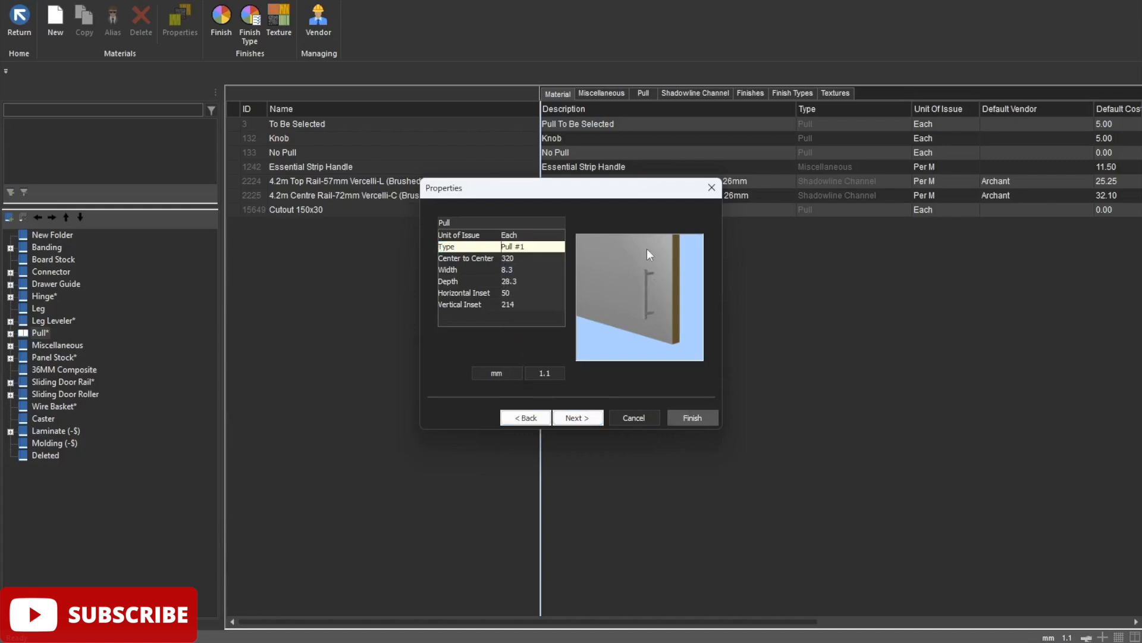
left_click(552, 246)
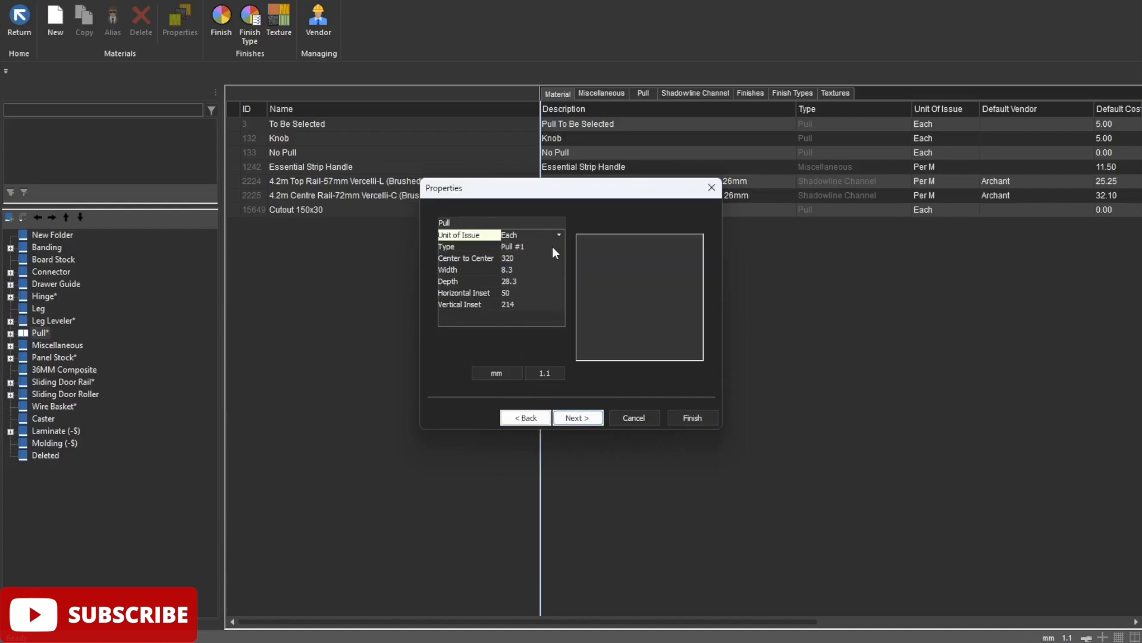
left_click(557, 245)
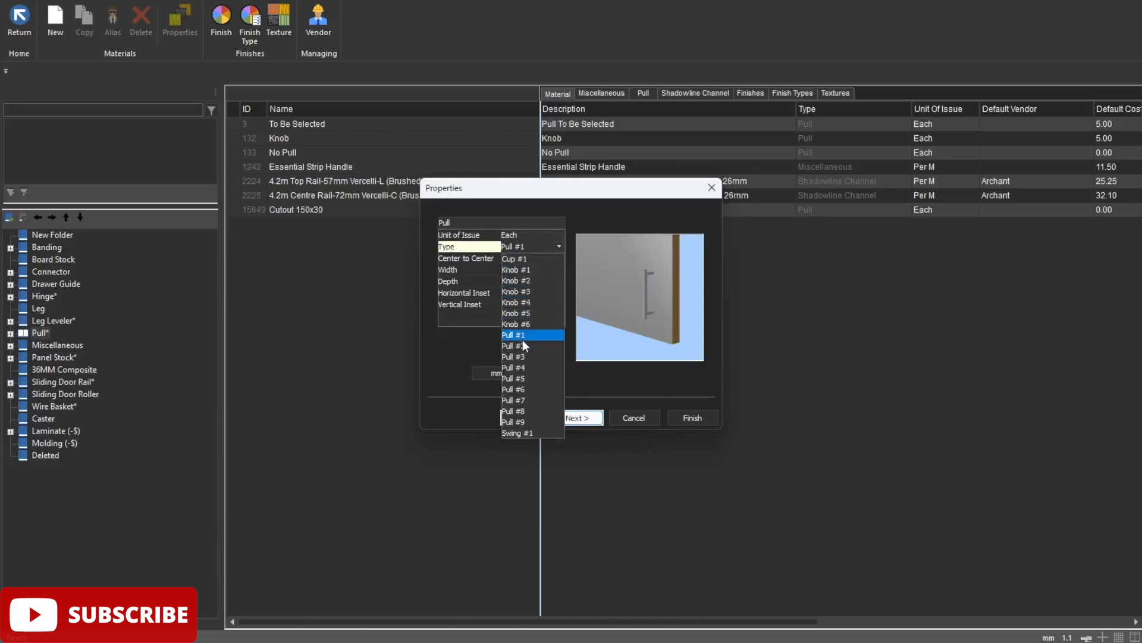
left_click(516, 345)
Step: Accept the remaining pull, mounting hole and display properties and finish creating the material
left_click(586, 420)
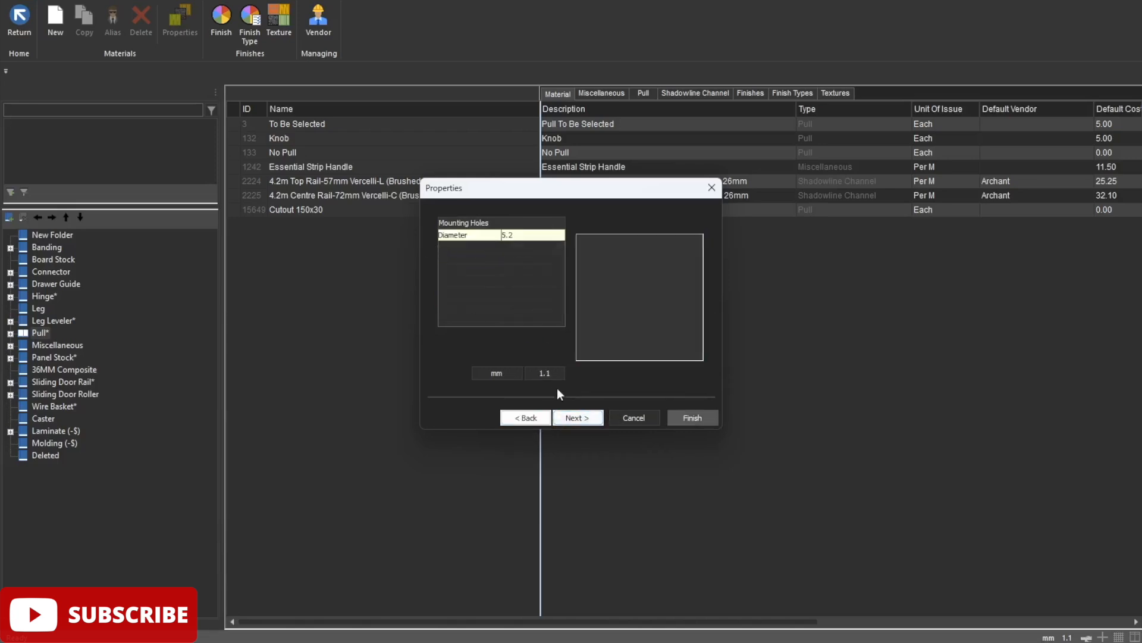
left_click(577, 417)
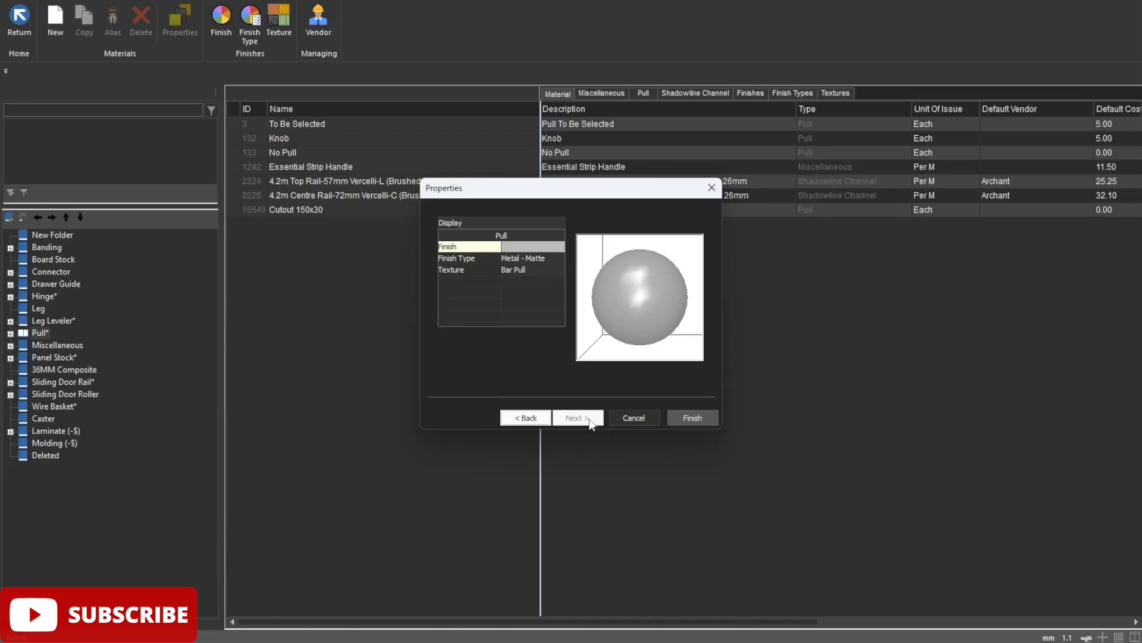
left_click(691, 417)
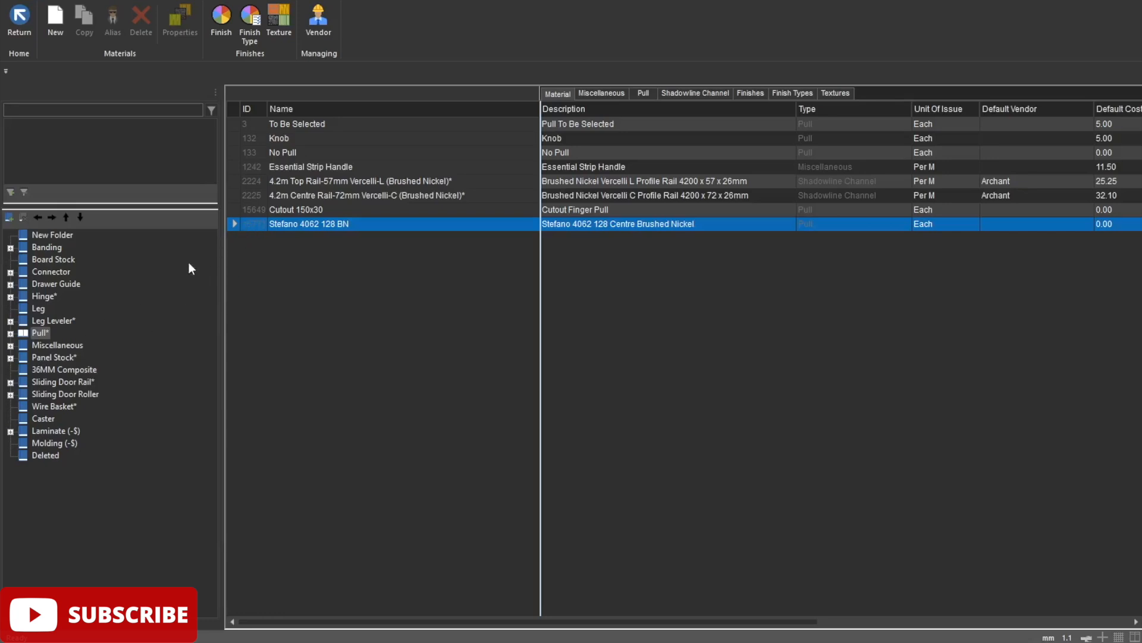
Step: Move the Stefano 4062 128 BN material into the Stefano Handles folder under Pull and show that folder's materials
left_click(11, 333)
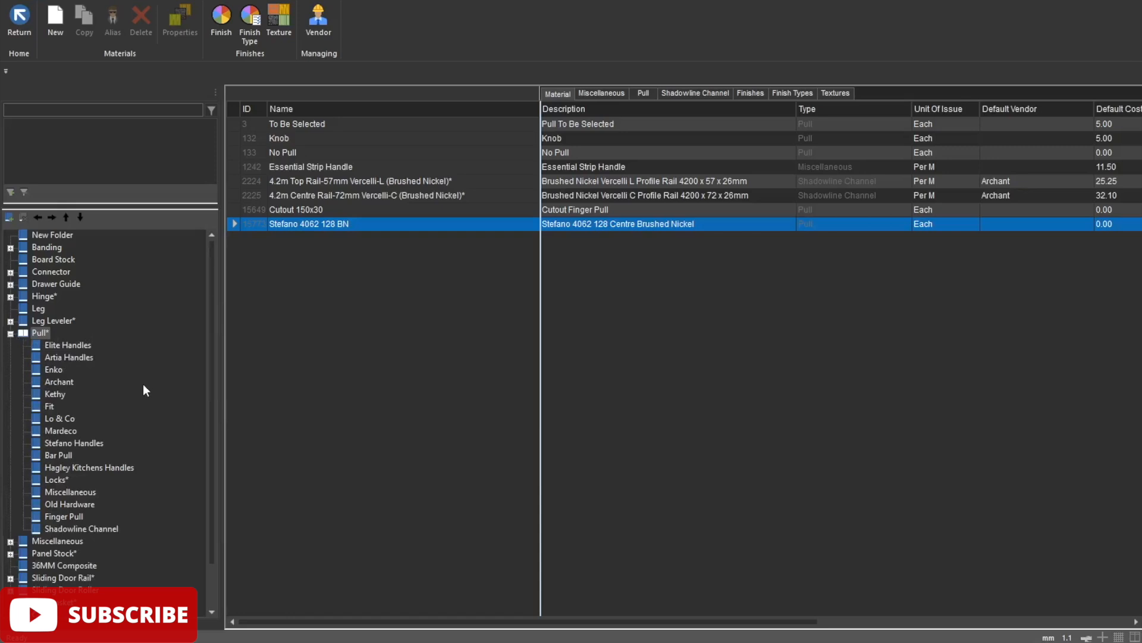
scroll(152, 379, "down", 2)
left_click(258, 225)
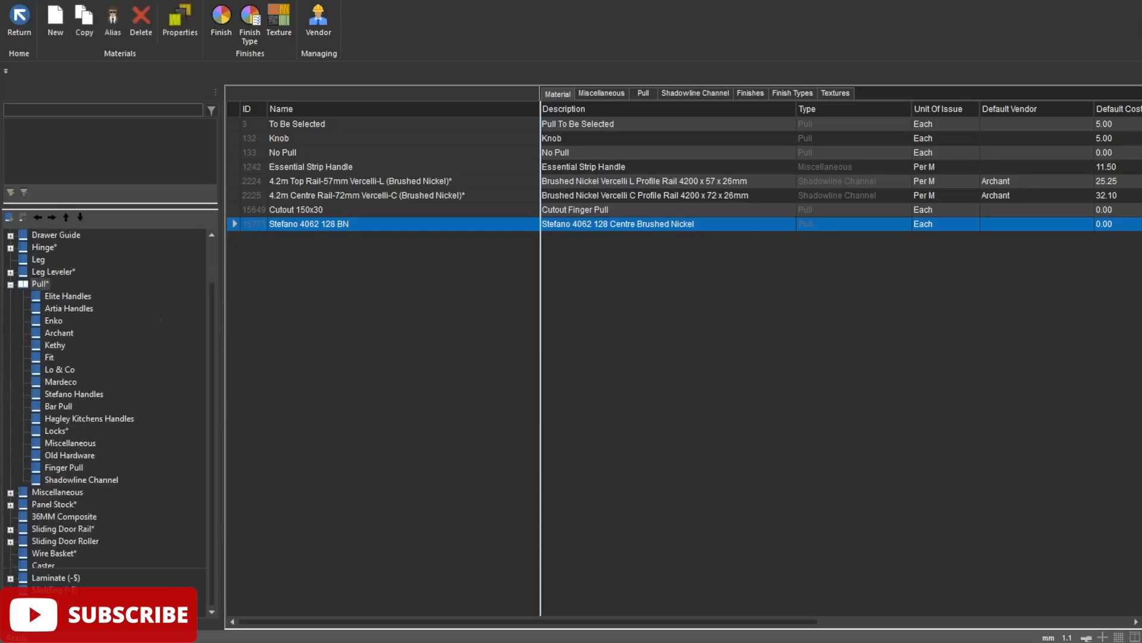
left_click(70, 394)
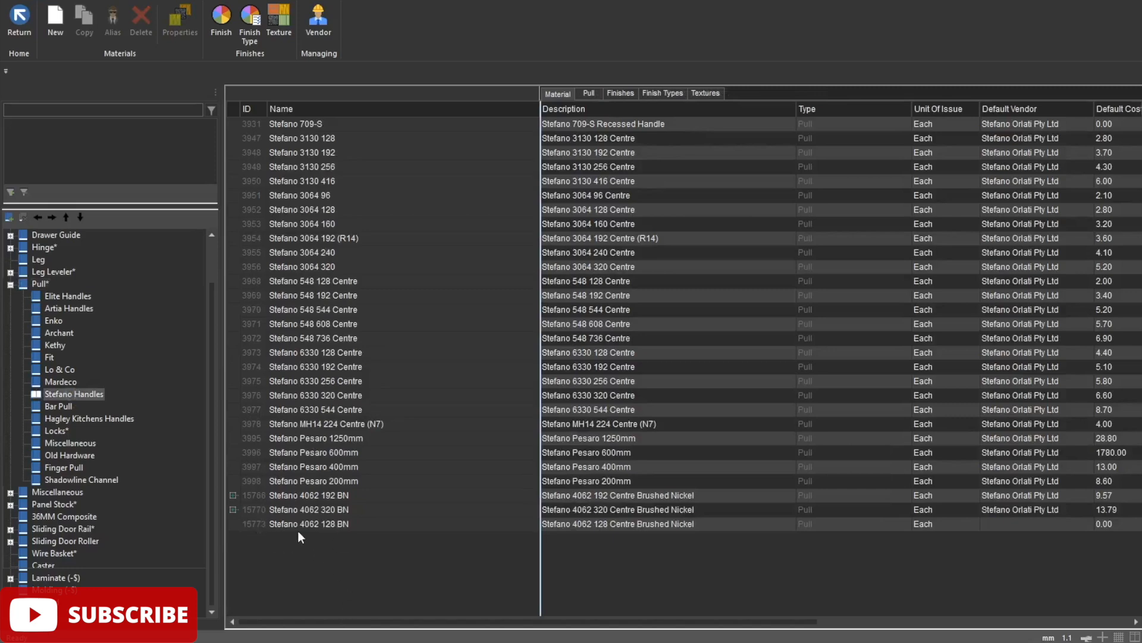
Step: Assign Stefano Orlati Pty Ltd as vendor of the Stefano 4062 128 BN material with a cost of 5
double_click(248, 523)
left_click_drag(930, 204, 722, 154)
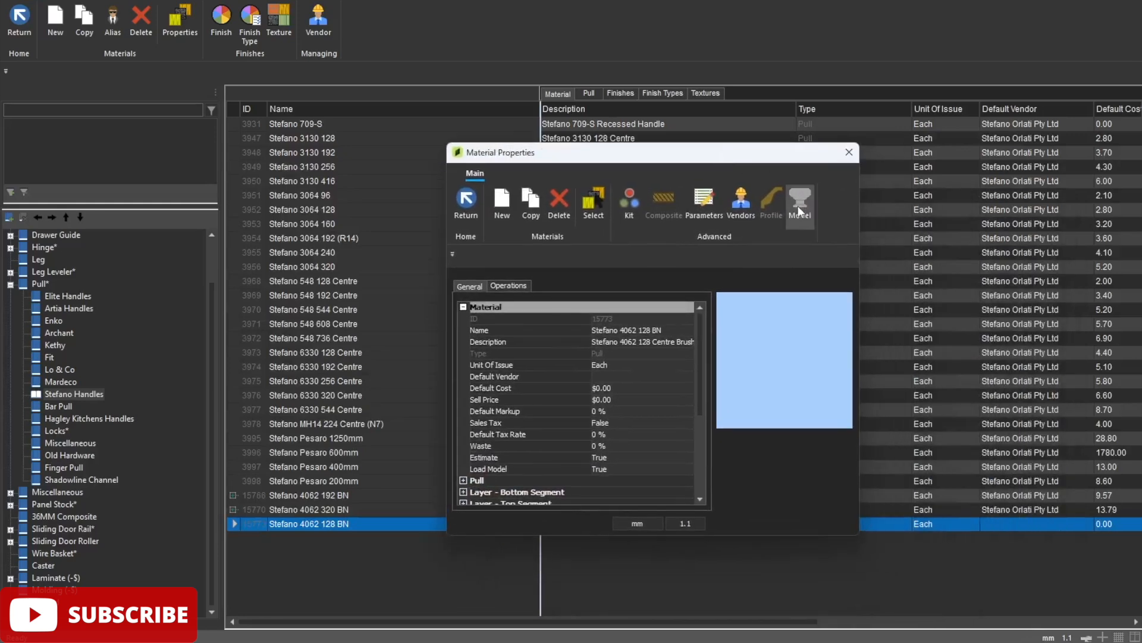
left_click(738, 206)
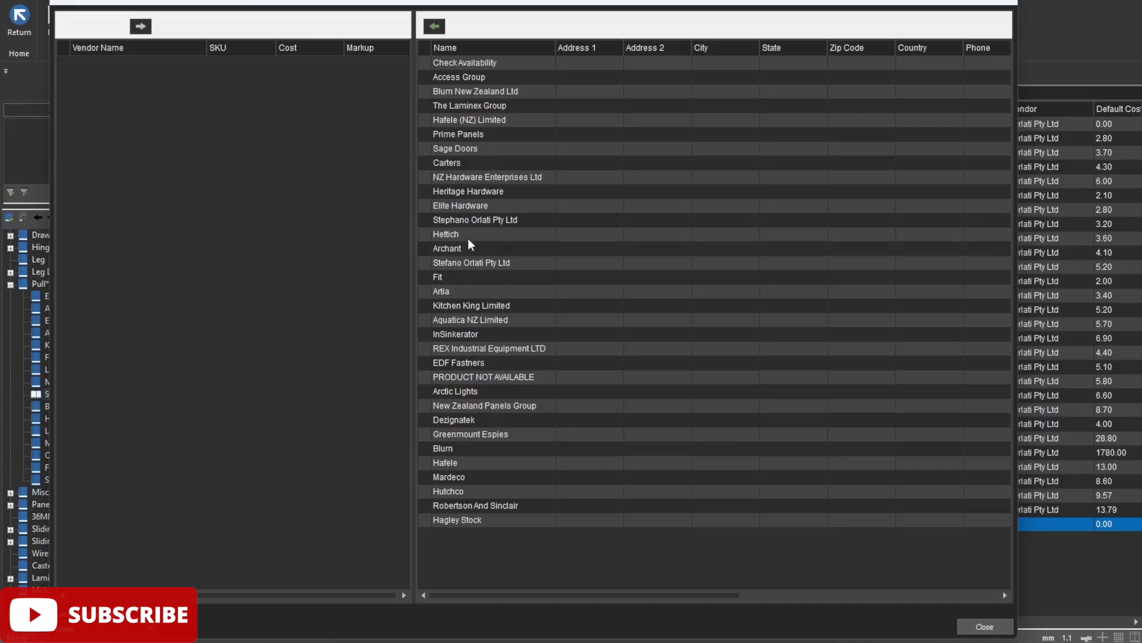
left_click(470, 263)
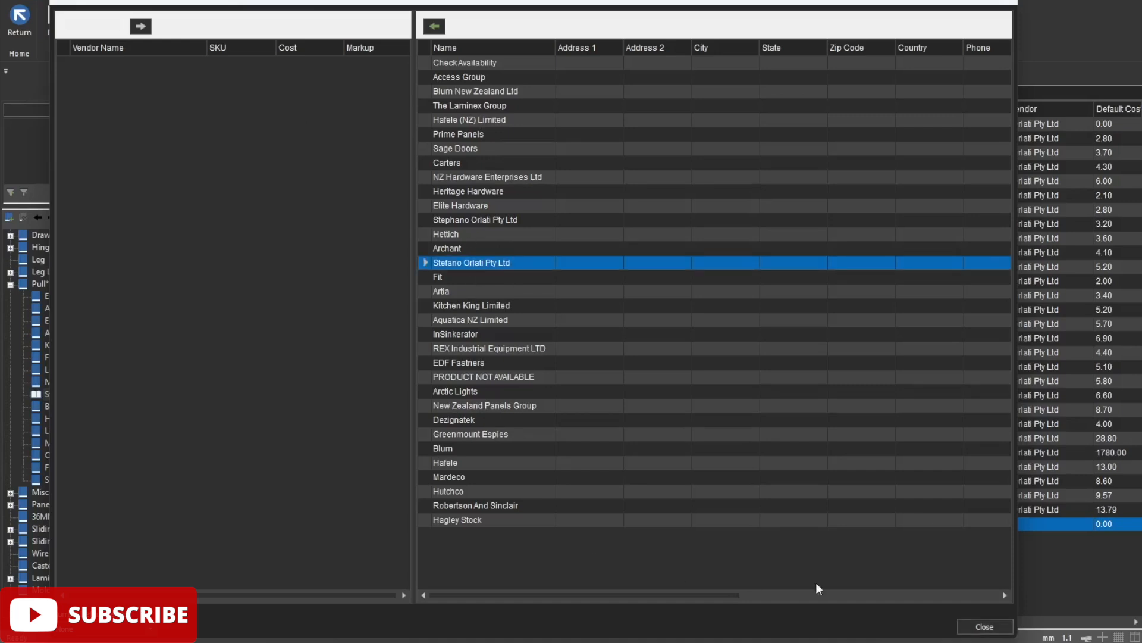
left_click(434, 26)
left_click(308, 62)
type("5")
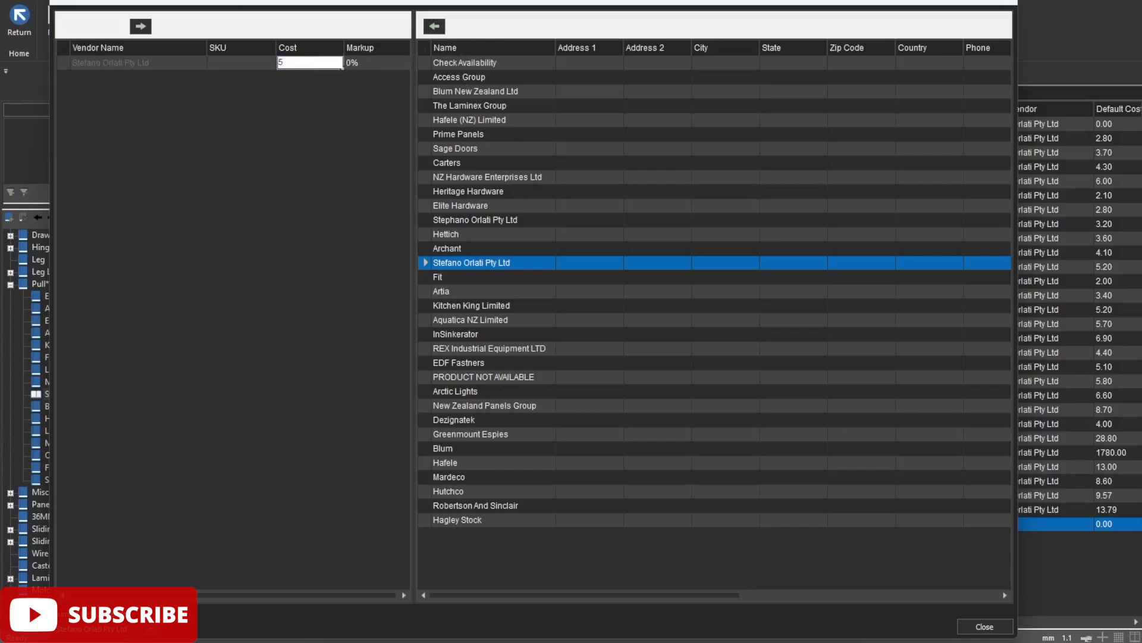
left_click(985, 627)
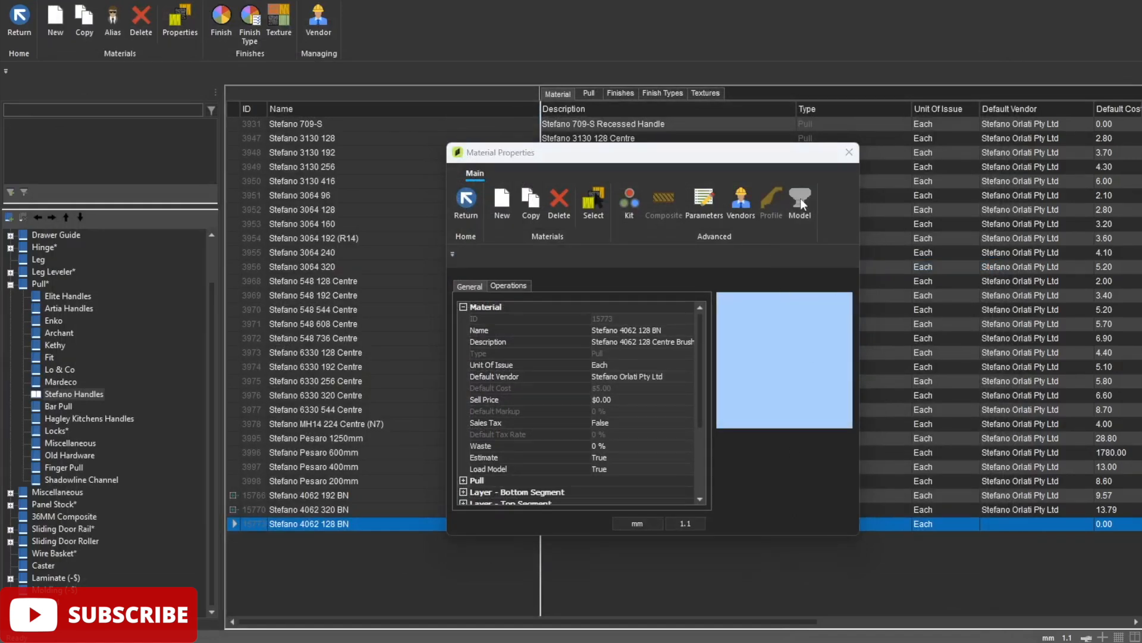
Step: Examine the pull's default 3D model and its Primary Work Plane, and return to the material properties
left_click(800, 198)
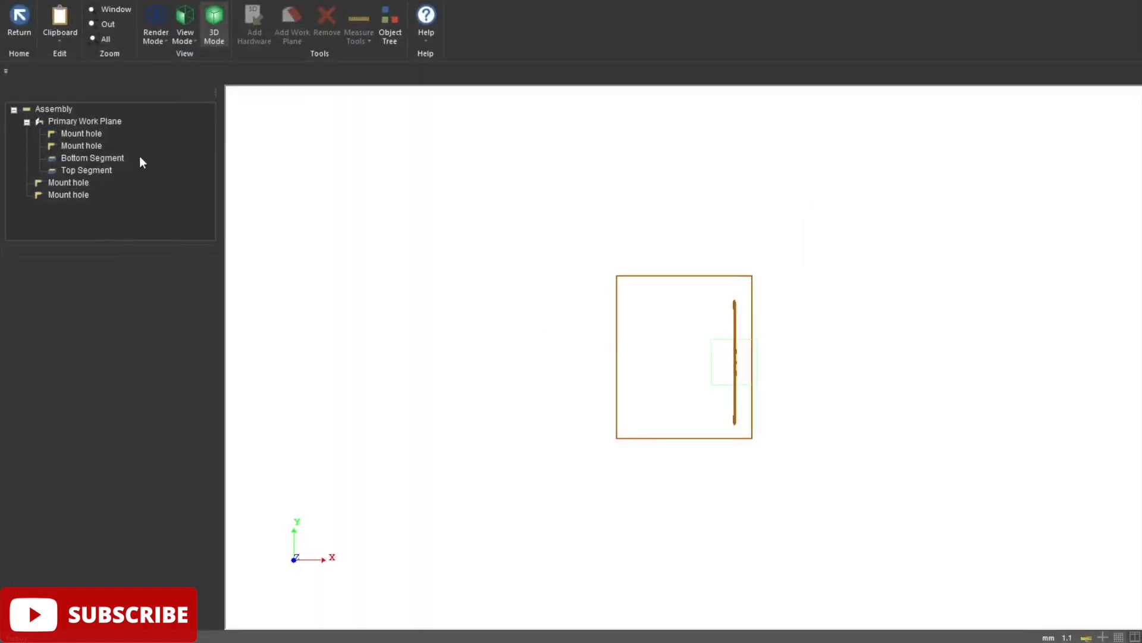
left_click(80, 120)
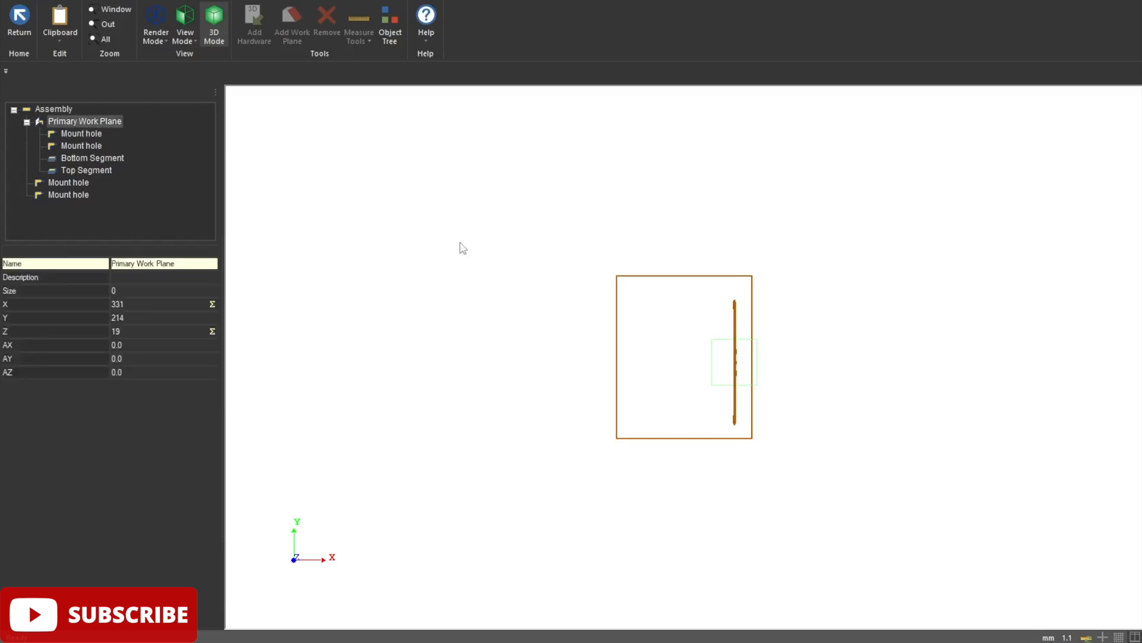
middle_click_drag(656, 212, 358, 306)
left_click(26, 21)
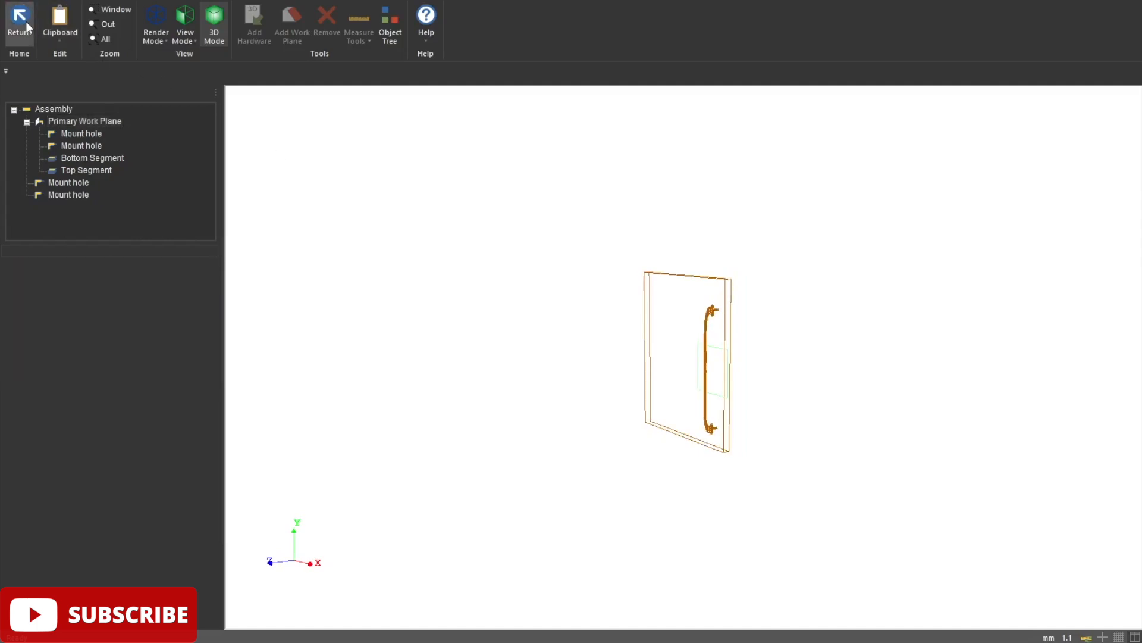
left_click(20, 22)
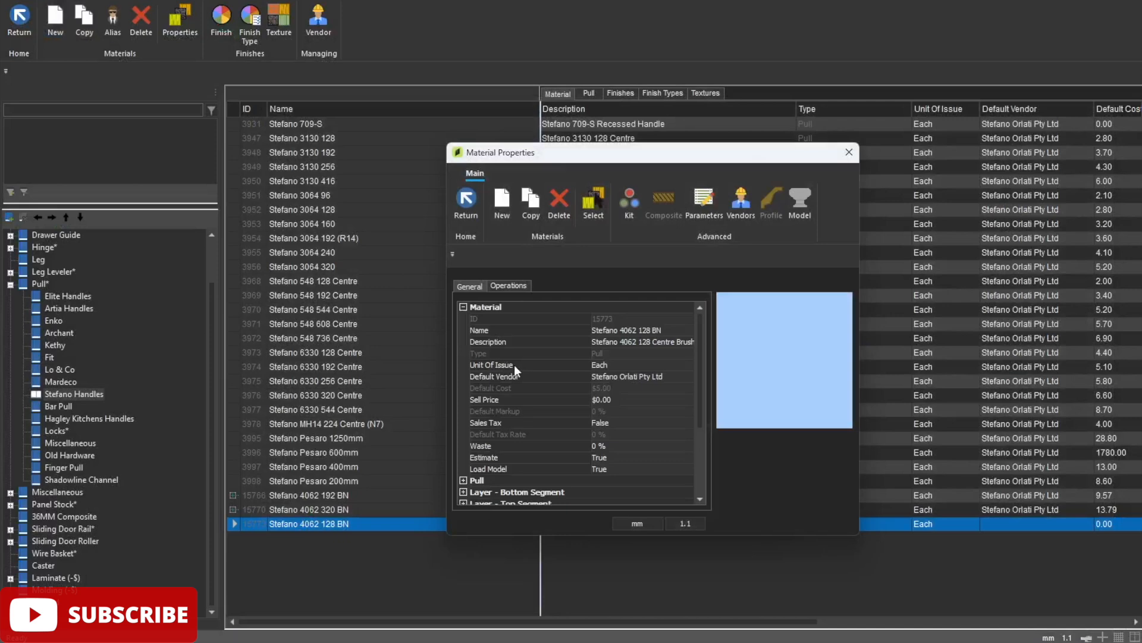
Step: Expand the Pull, Bottom Segment and Top Segment sections of the material properties to review inset and finish settings
scroll(643, 423, "down", 2)
left_click(463, 411)
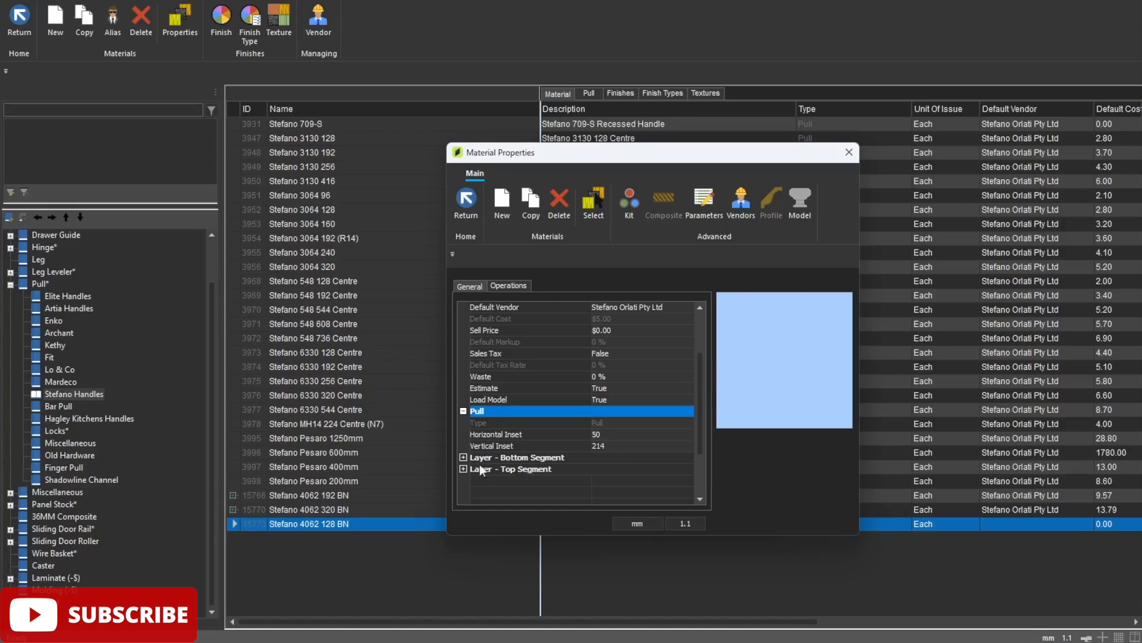
left_click(463, 457)
scroll(702, 452, "down", 2)
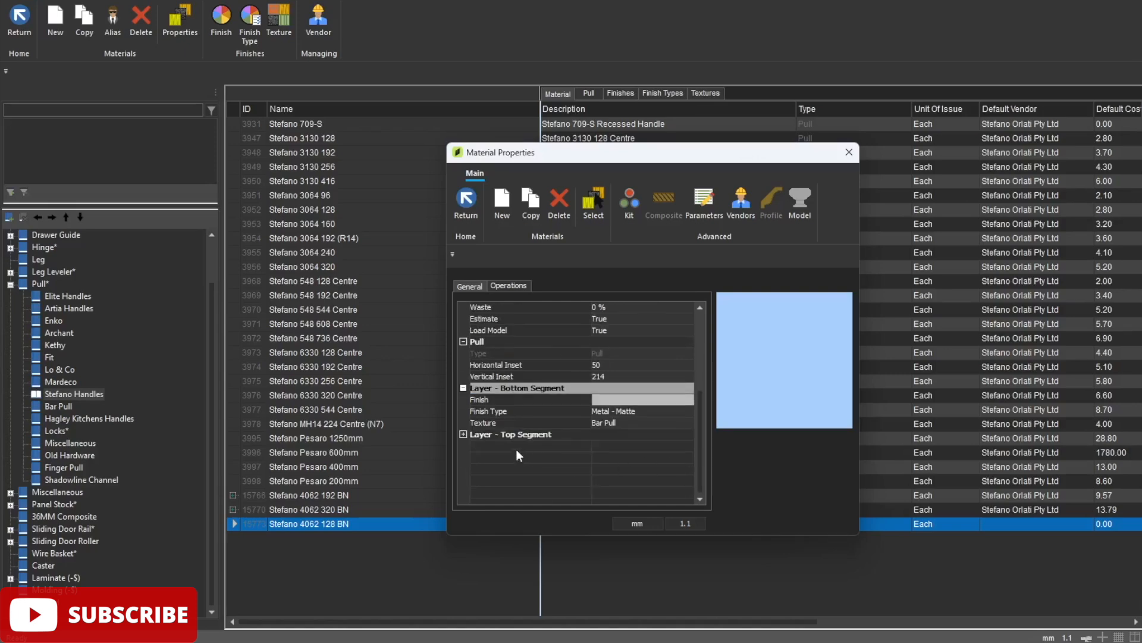
left_click(463, 435)
scroll(558, 494, "up", 2)
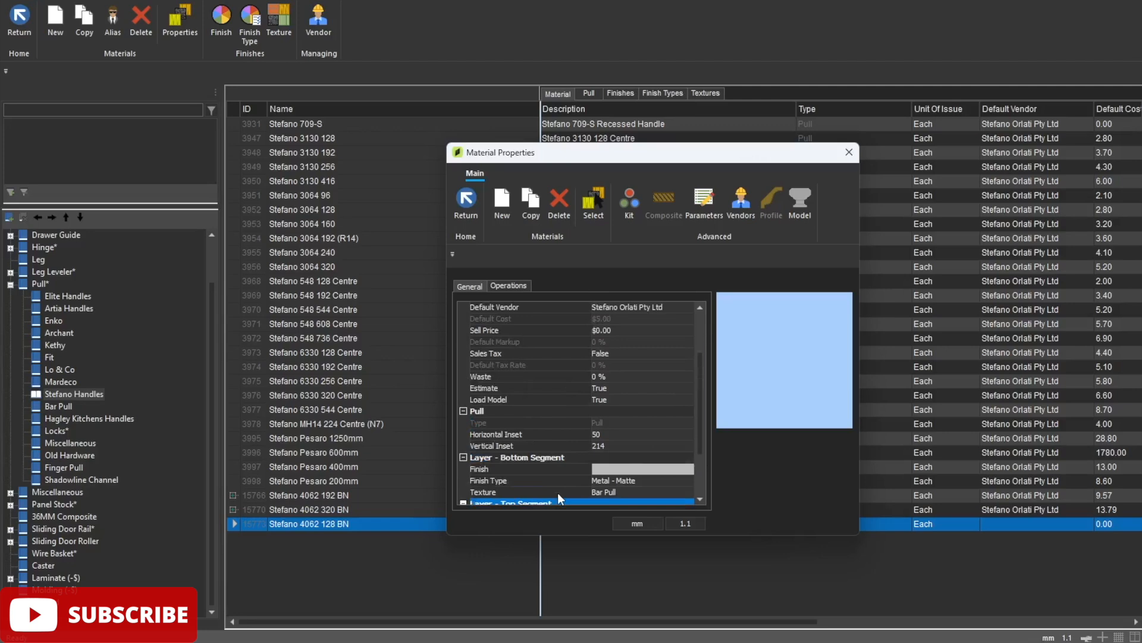
Step: Set the pull's Vertical Inset to 114 in the material properties and return to the material list
scroll(579, 465, "up", 2)
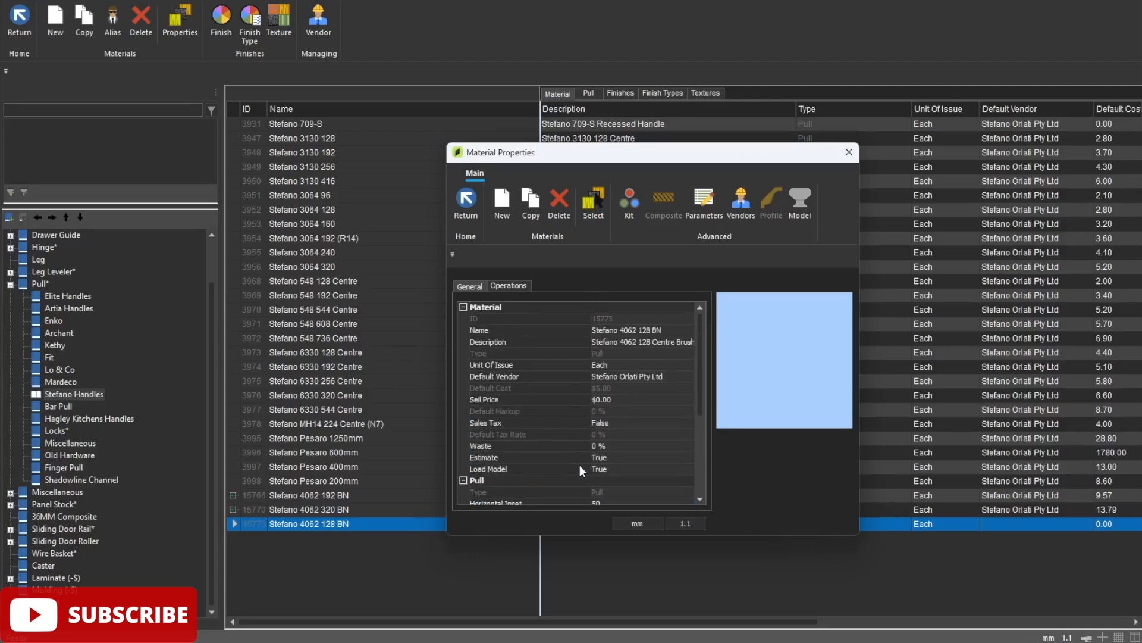
scroll(580, 466, "down", 3)
scroll(579, 465, "down", 1)
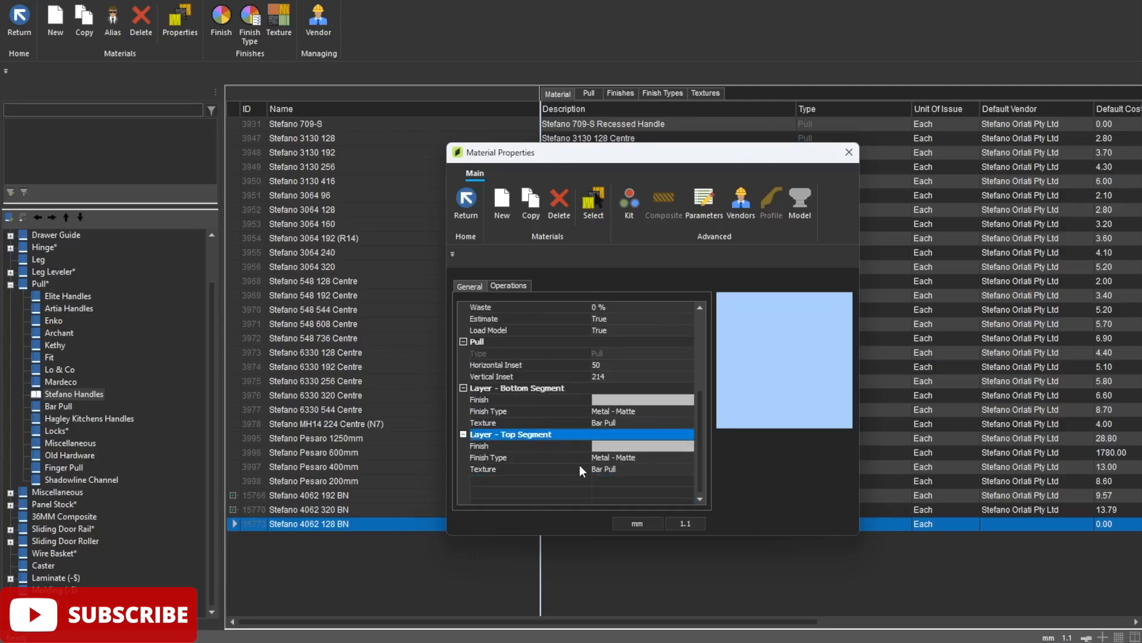
left_click(616, 377)
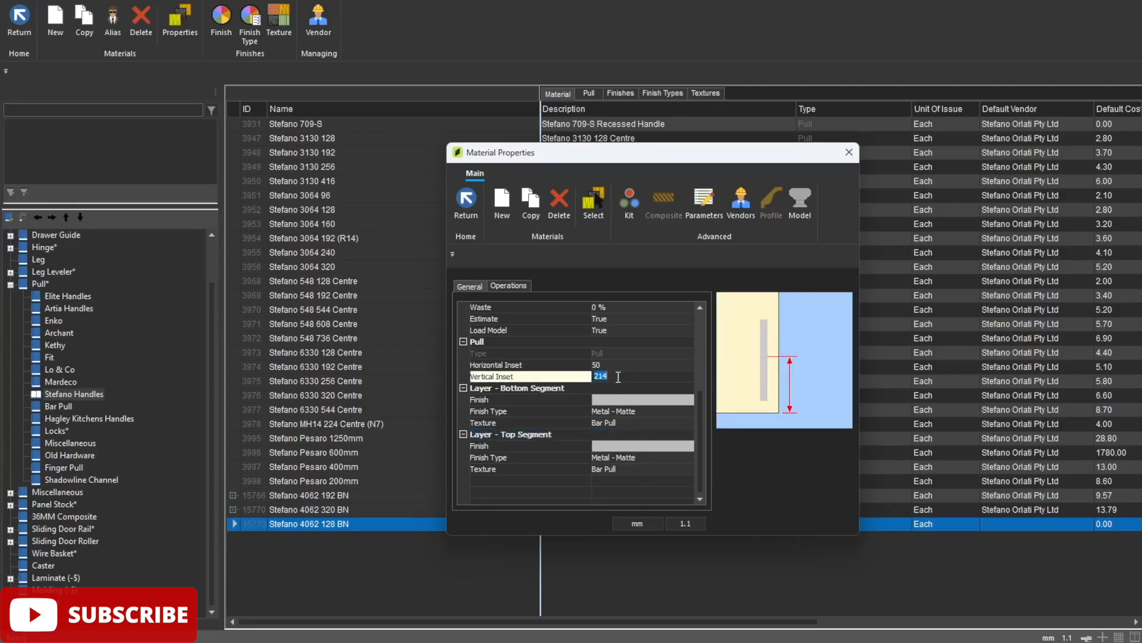
type("114")
left_click(467, 202)
Step: Reopen the Stefano 4062 128 BN properties, open its 3D model in front view and select the Primary Work Plane
double_click(260, 524)
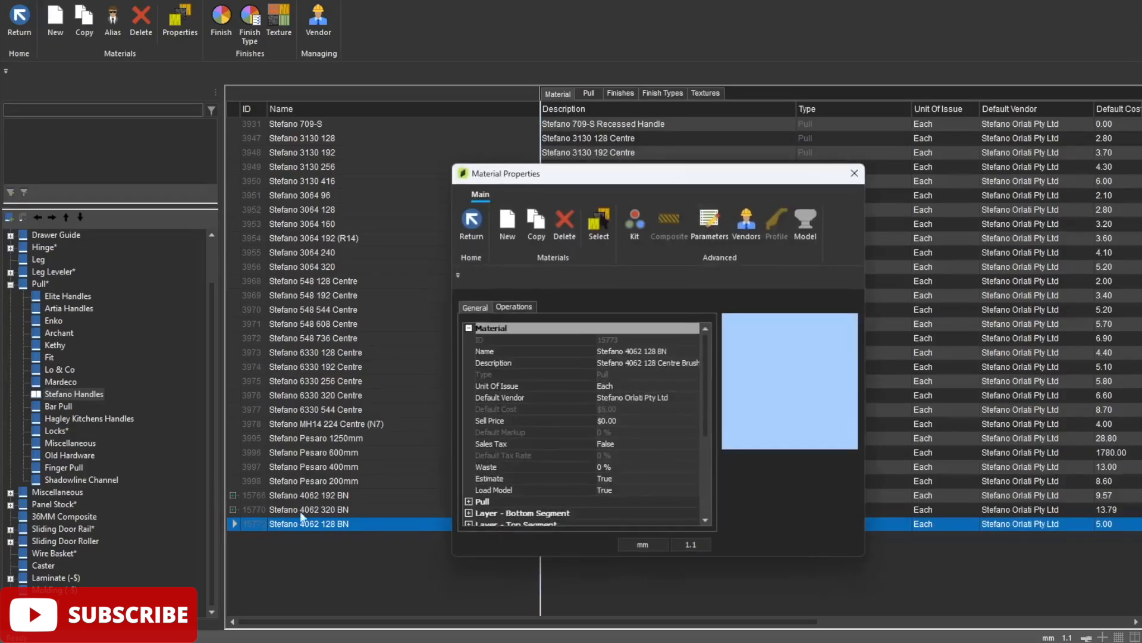
left_click(804, 227)
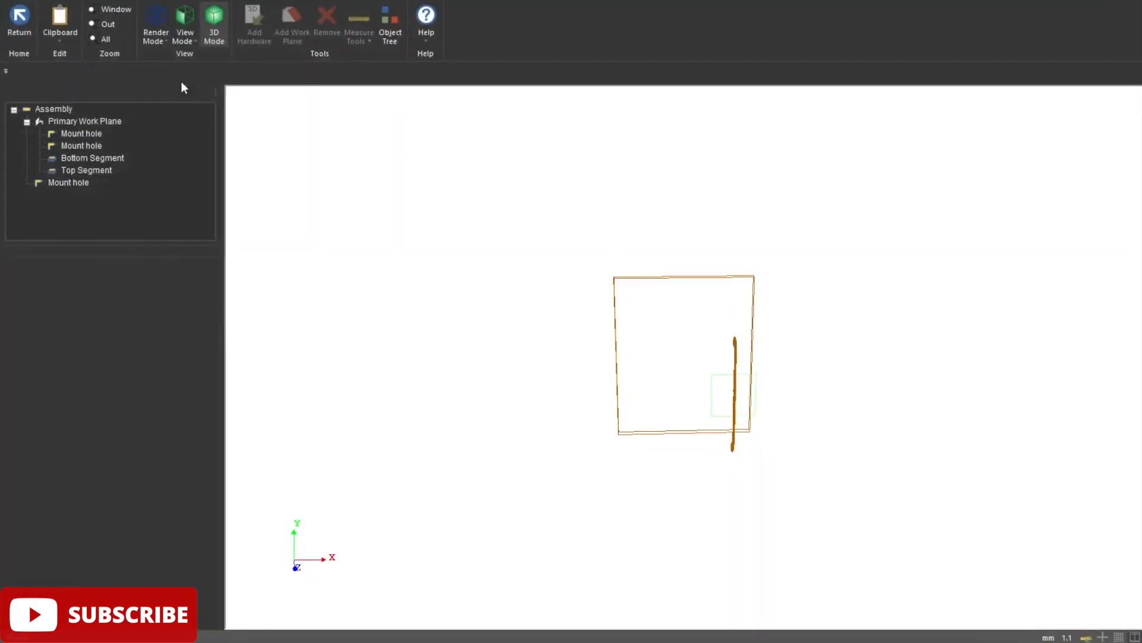
left_click(183, 27)
left_click(85, 121)
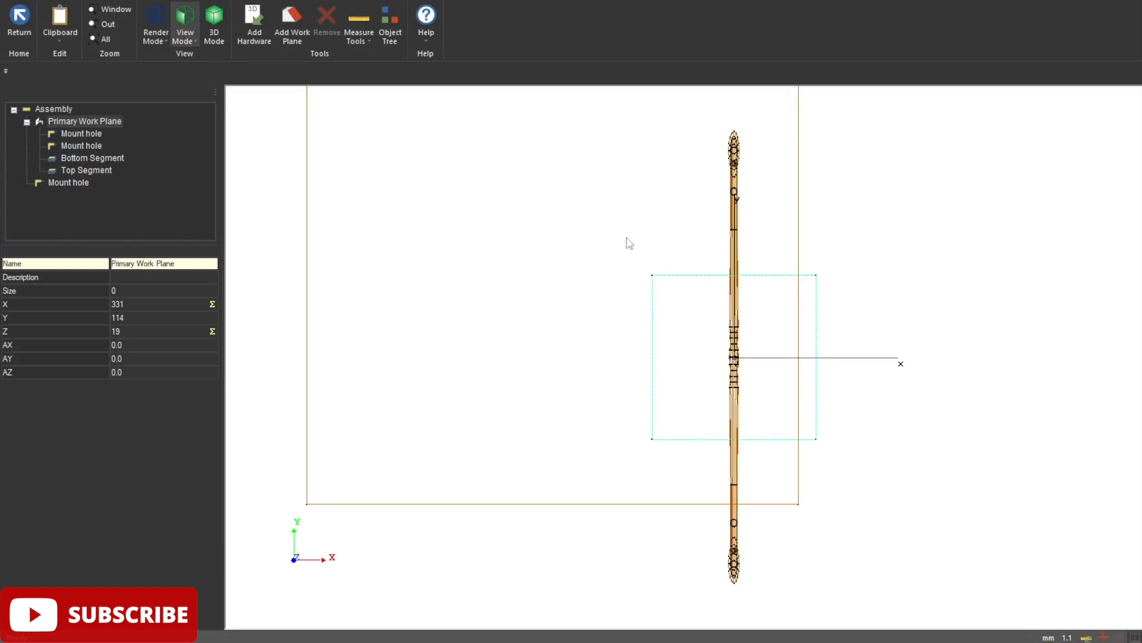
Step: Delete the default handle's Bottom Segment and Top Segment from the model
left_click(734, 507)
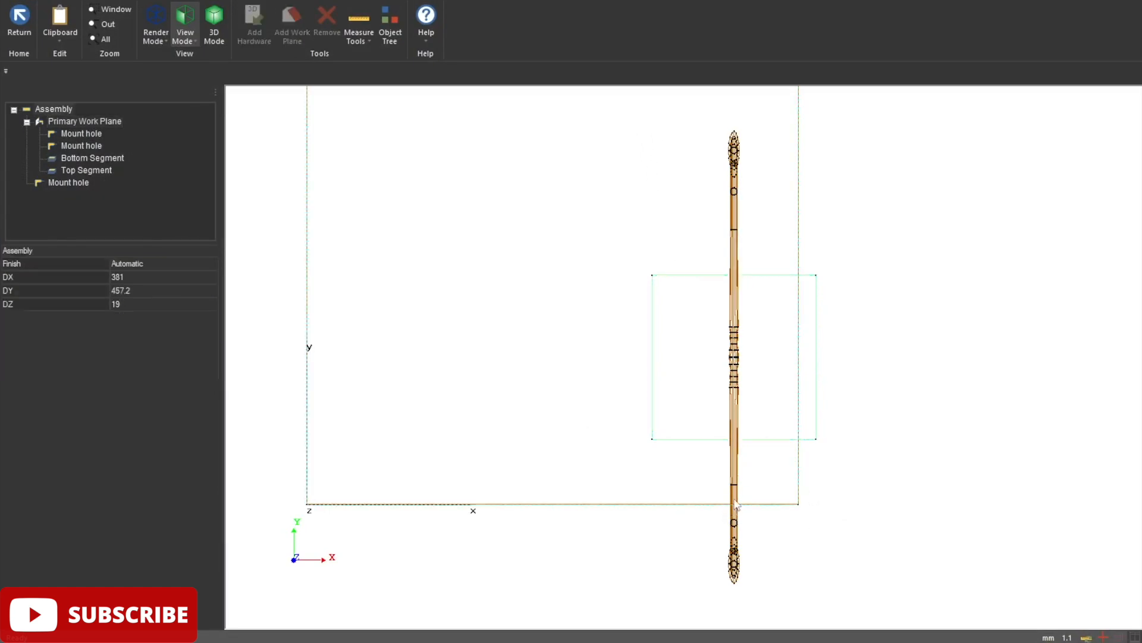
right_click(736, 504)
left_click(717, 522)
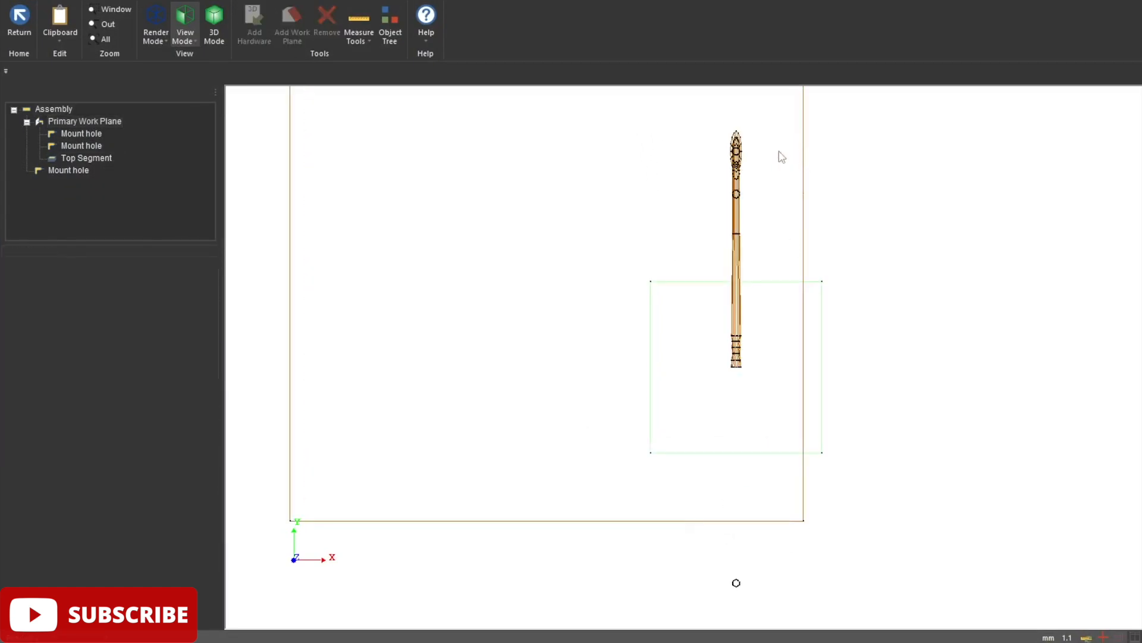
left_click(742, 177)
right_click(736, 185)
left_click(718, 204)
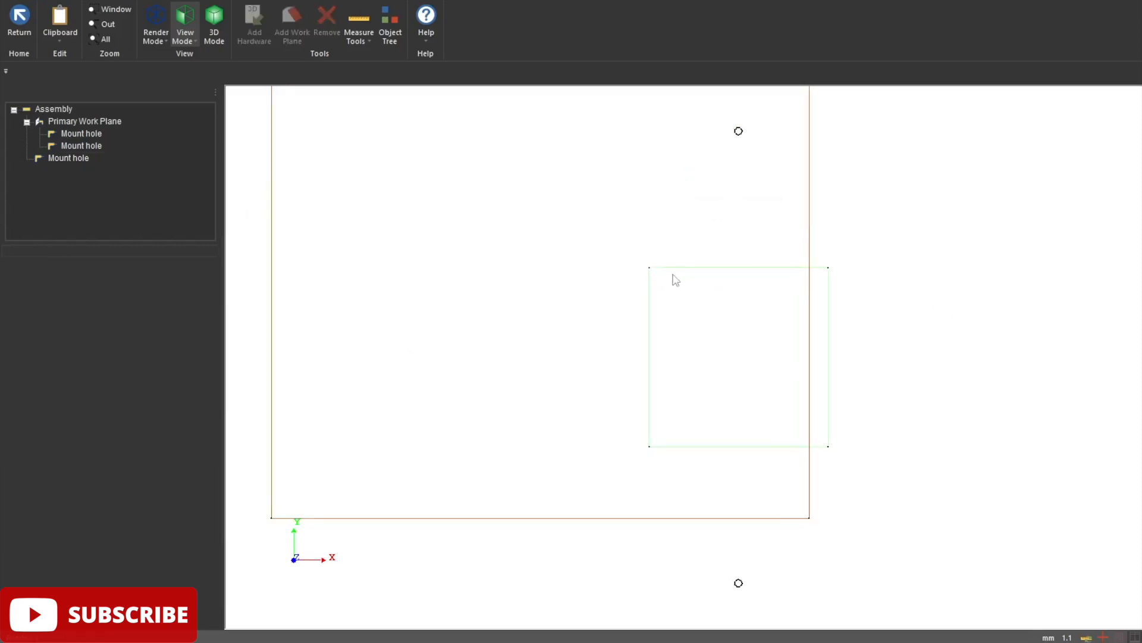
Step: Set the Y position of the first mount hole (_PLVBORE1) under the Primary Work Plane to -64
left_click(91, 122)
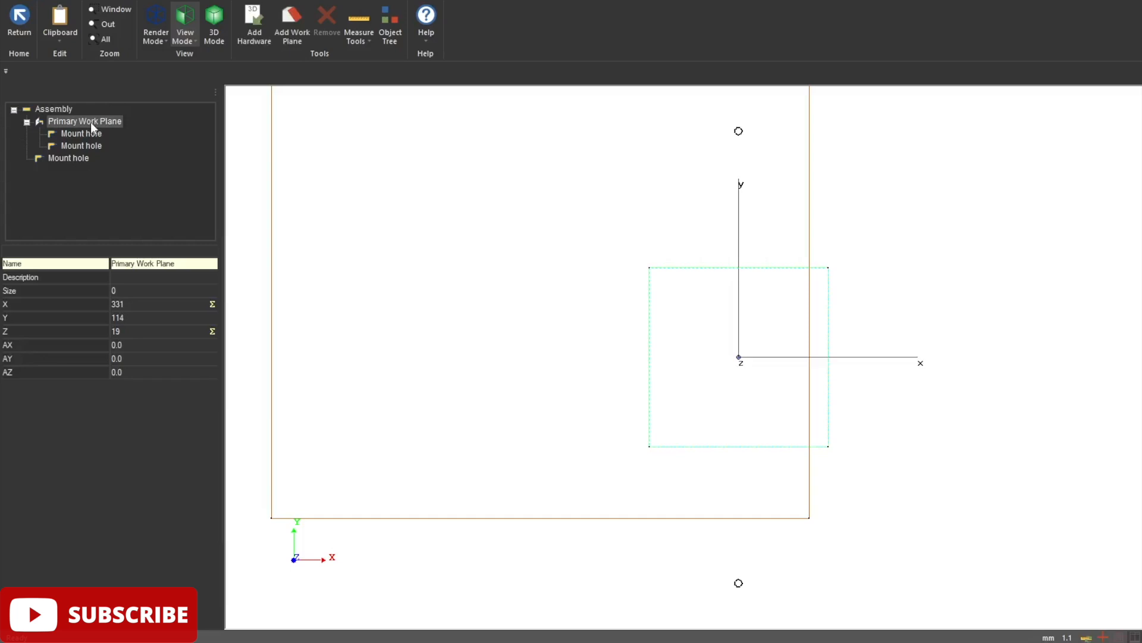
left_click(90, 135)
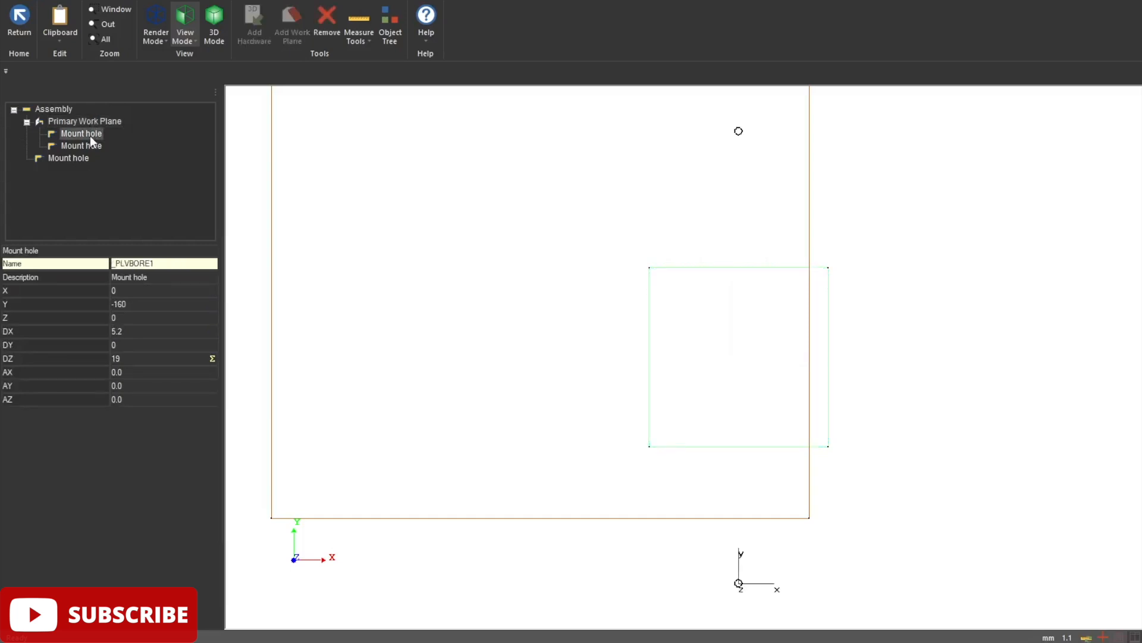
left_click(130, 303)
type("-64")
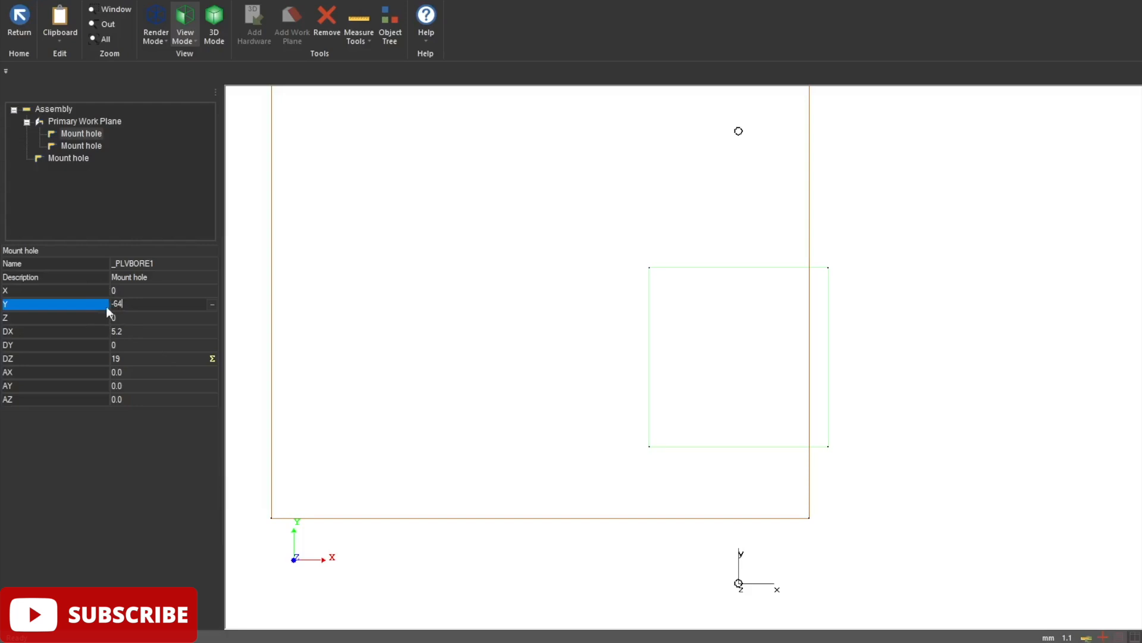
key("Return")
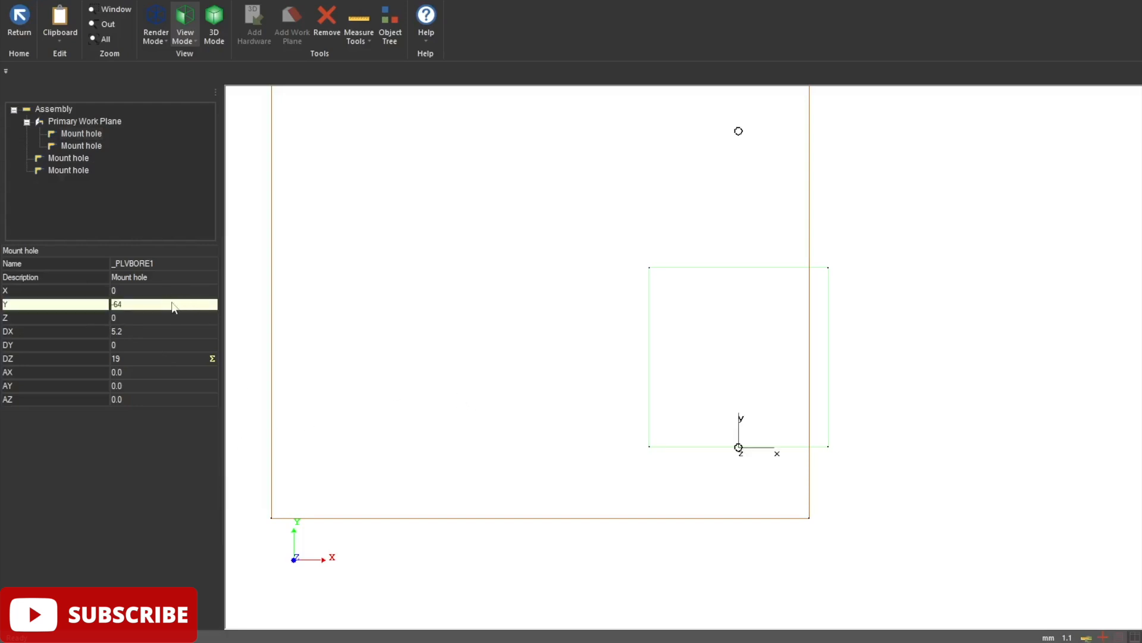
Step: Set the Y position of the second mount hole (_PLVBORE2) under the Primary Work Plane to 64
left_click(79, 146)
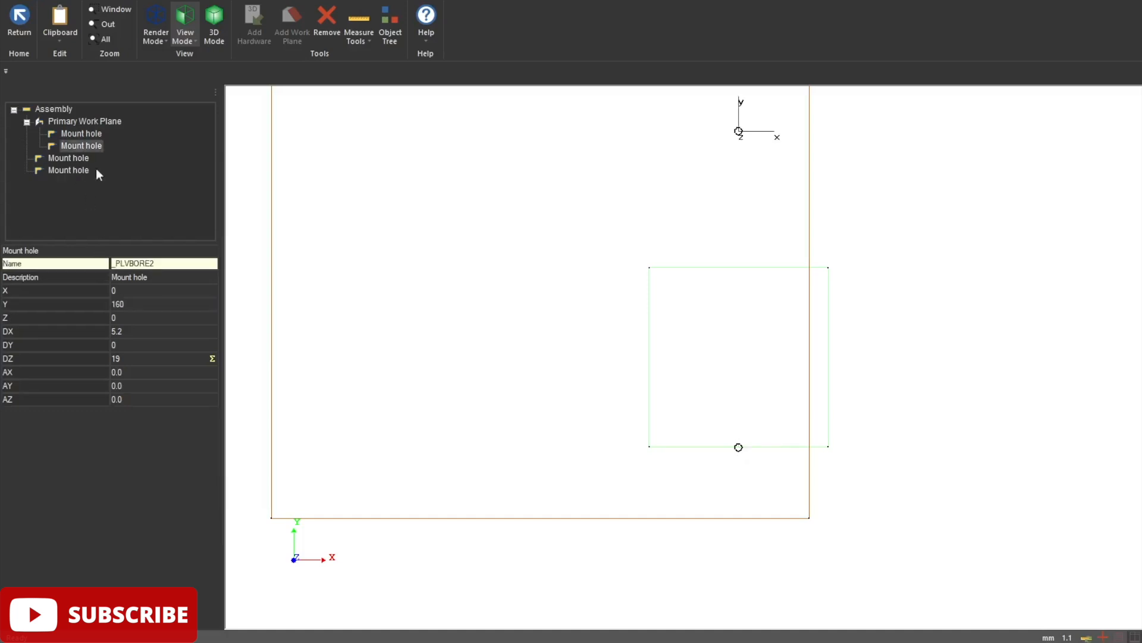
left_click(131, 303)
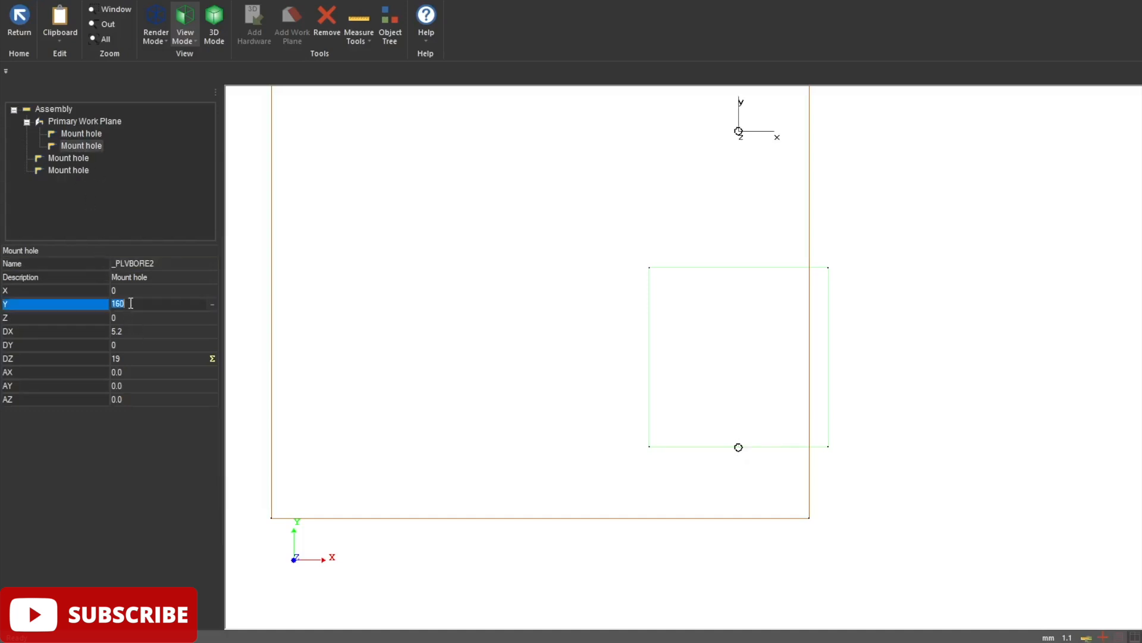
type("64")
key("Return")
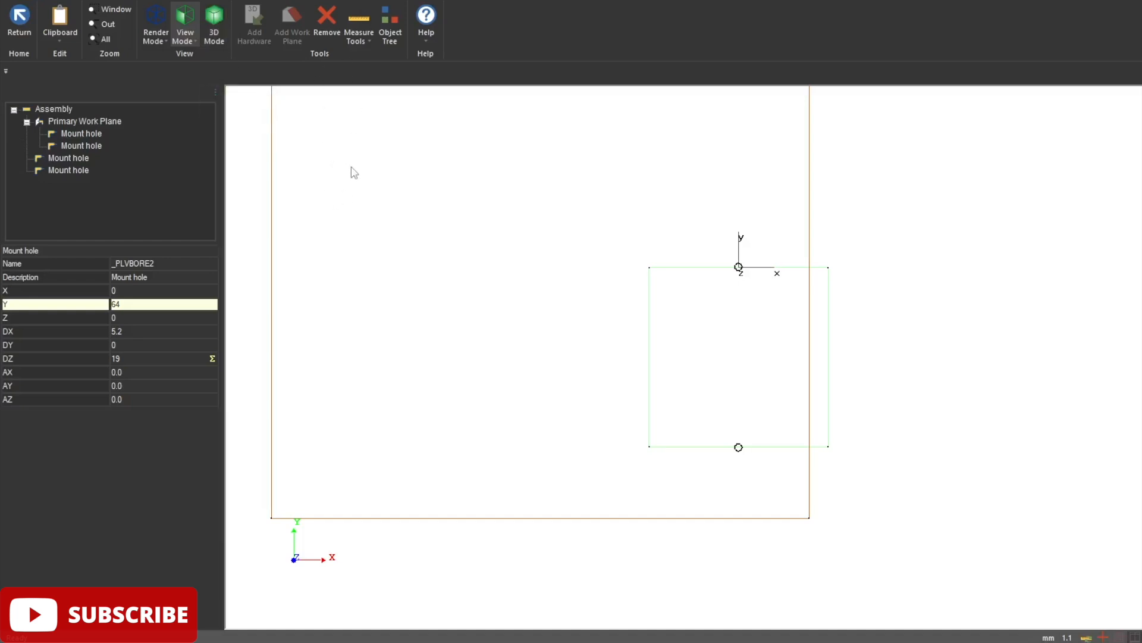
Step: Load the SketchUp file SO-4062-128-BN as hardware to import onto the Primary Work Plane
left_click(99, 122)
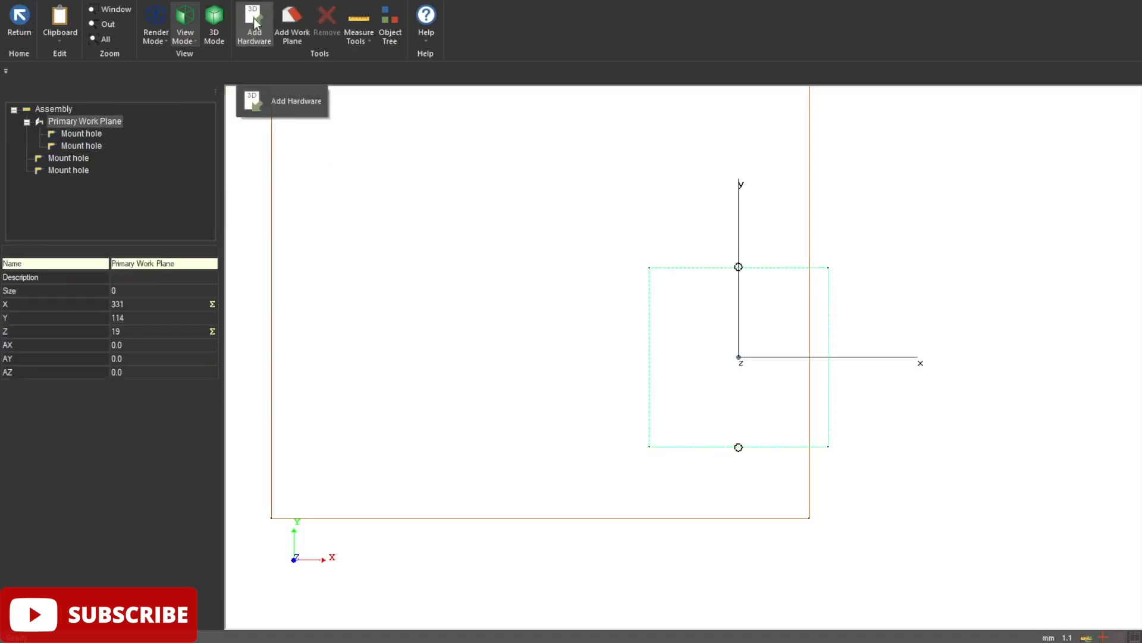
left_click(254, 18)
left_click(601, 241)
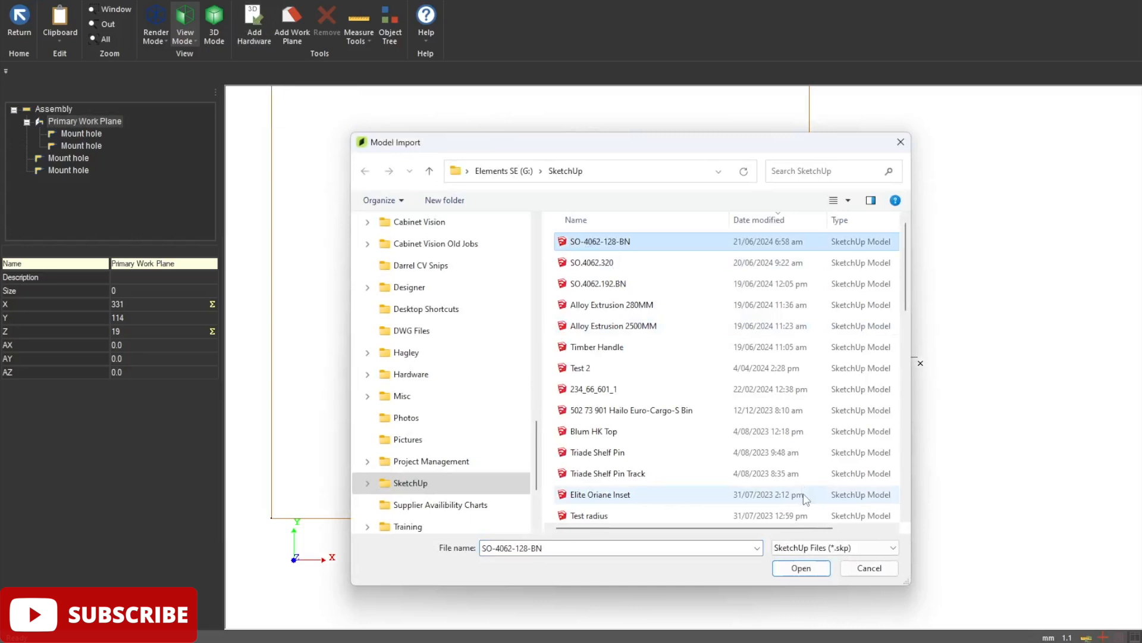
left_click(803, 569)
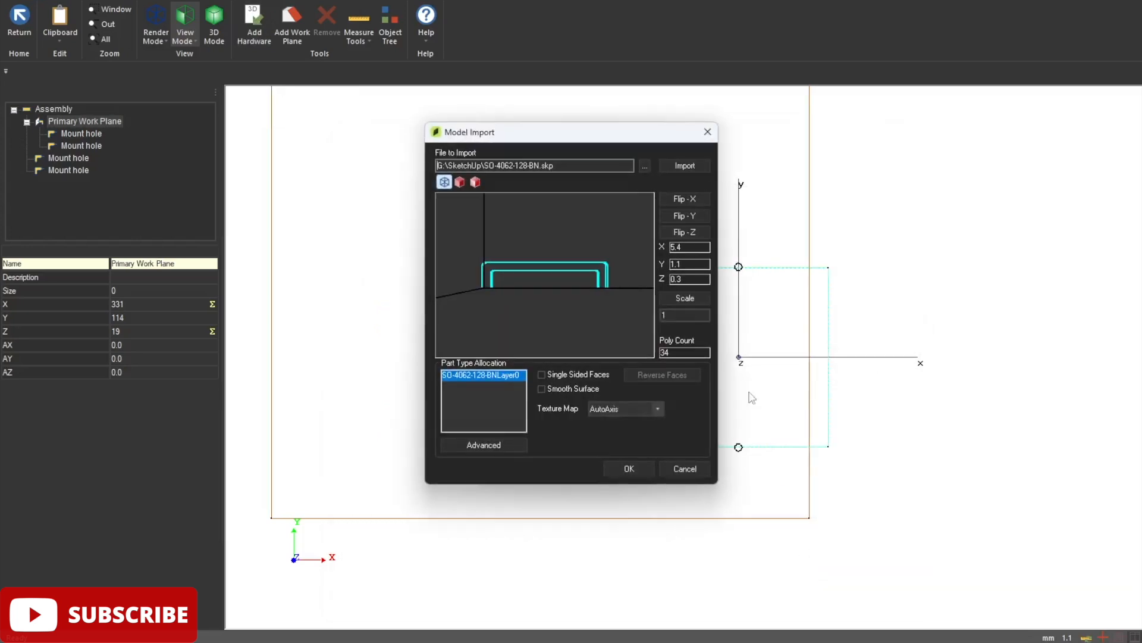
Step: Flip the handle in Y and Z, twice each, so that it stands upright, and complete the import
left_click(701, 217)
left_click(698, 231)
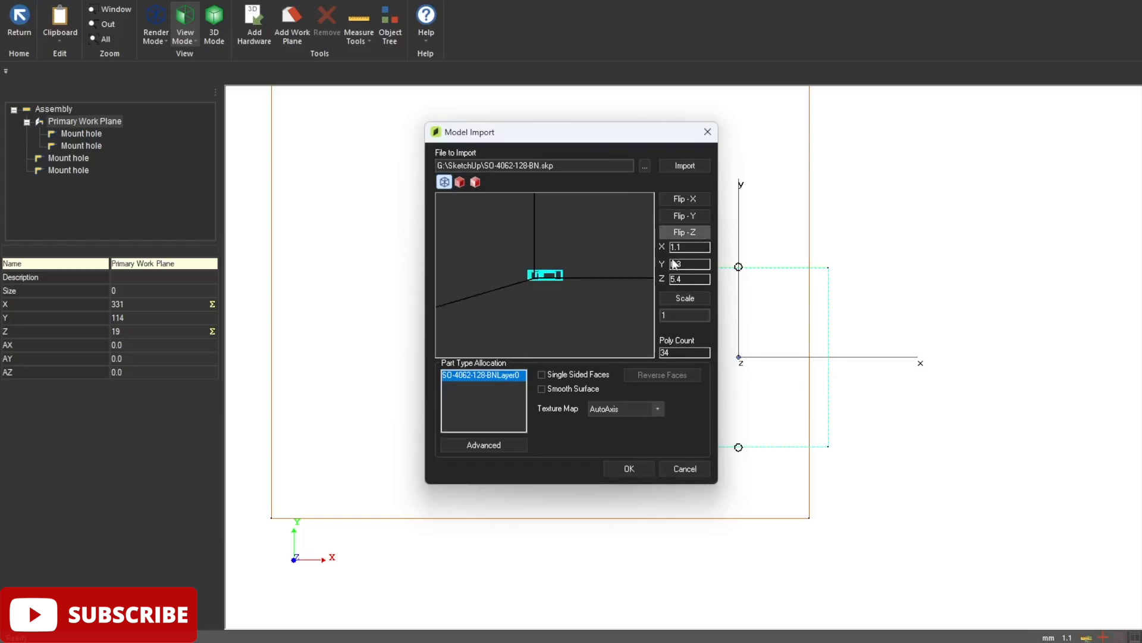
left_click(684, 220)
left_click(689, 230)
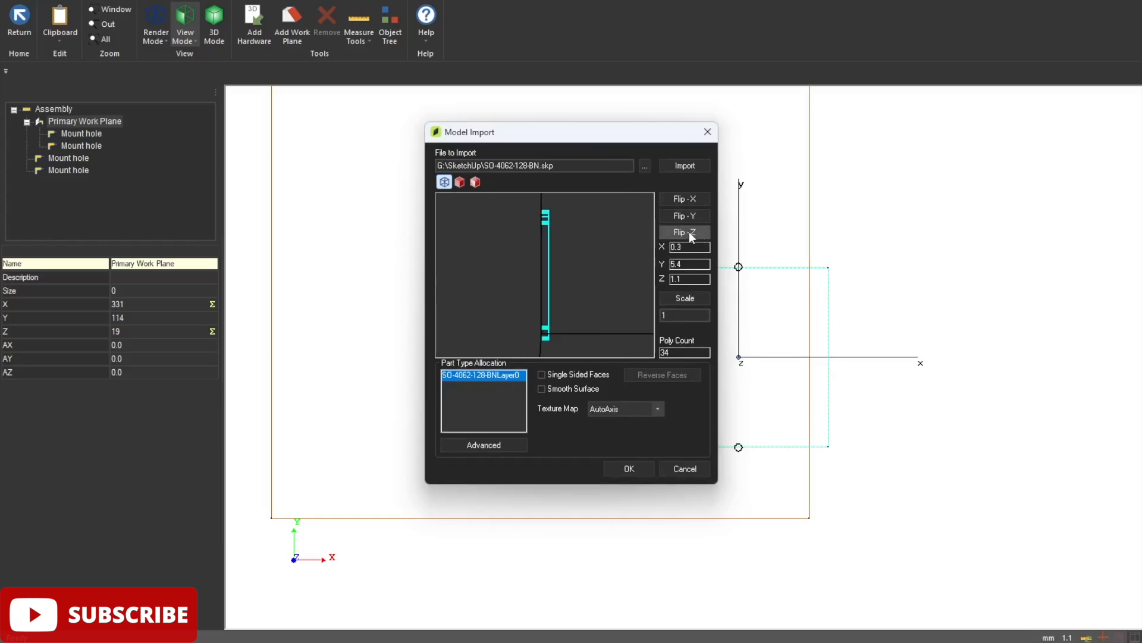
left_click(645, 469)
Step: Set the imported handle's X position to -4.2 to centre its width on the mount holes
scroll(631, 392, "down", 3)
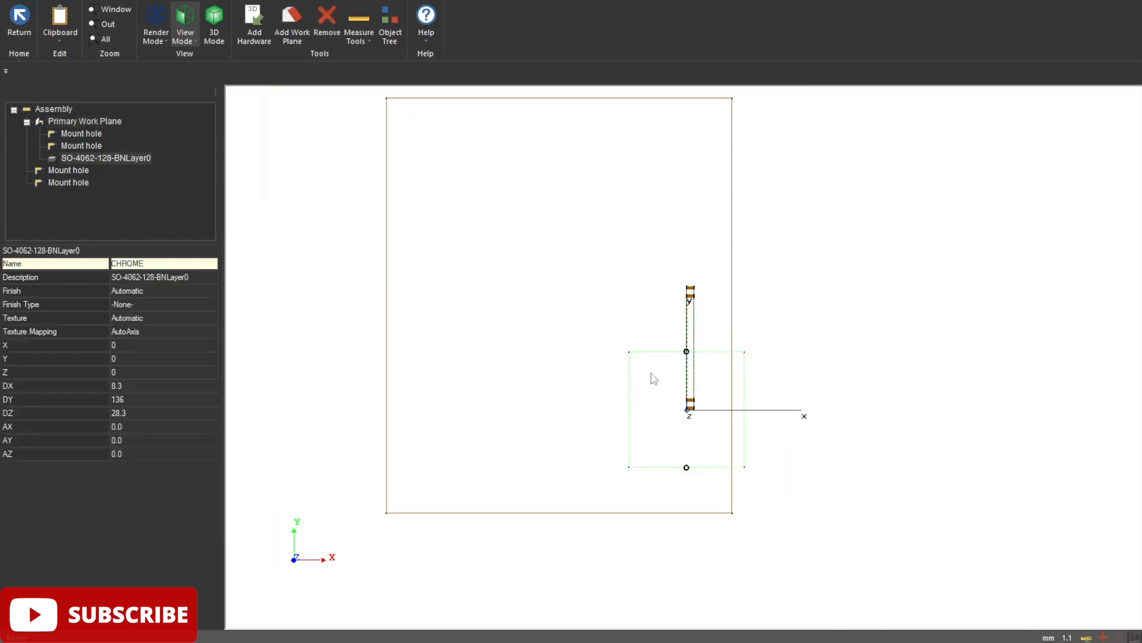
left_click(128, 348)
type("-4")
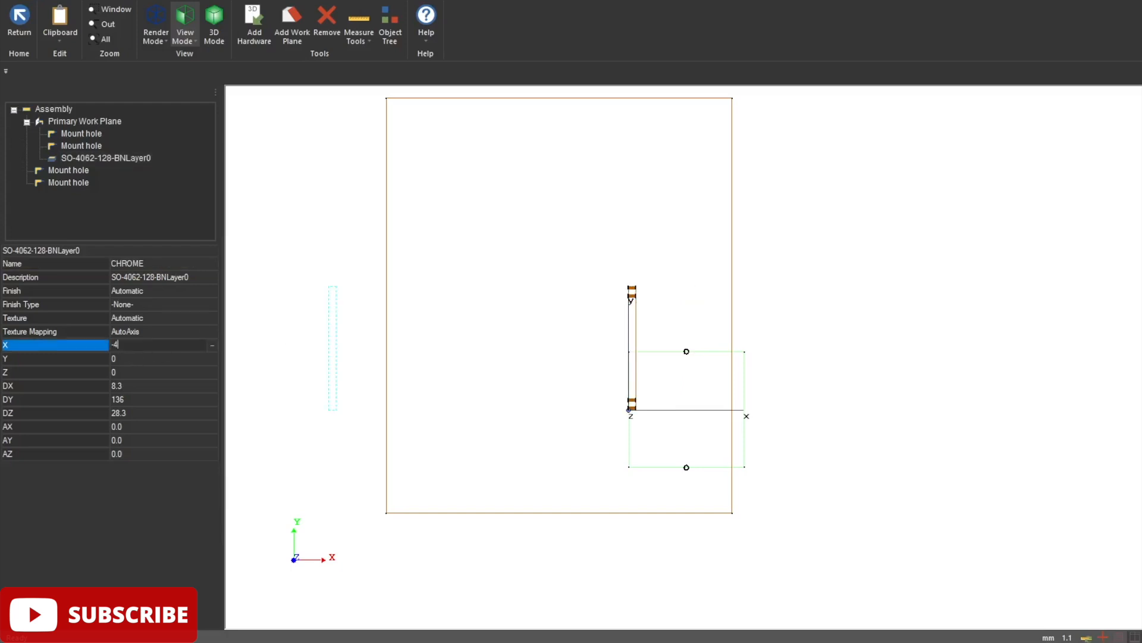
type(".1")
key("BackSpace")
type("2")
key("Return")
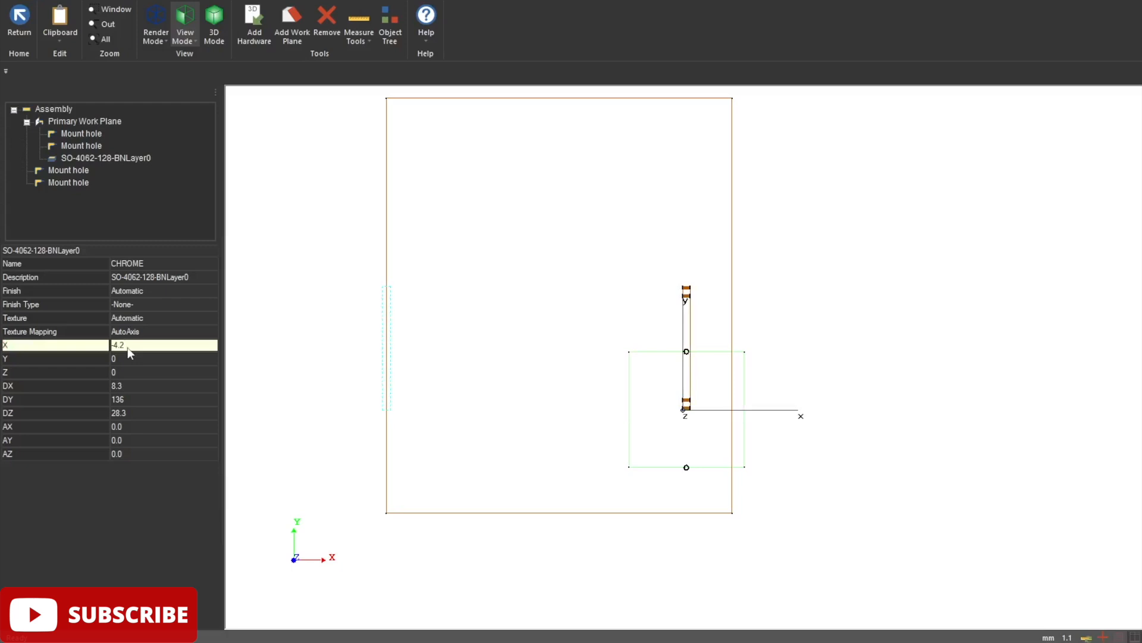
Step: Set the imported handle's Y position to -64 and correct it to -68 to align it with the mount holes
left_click(130, 357)
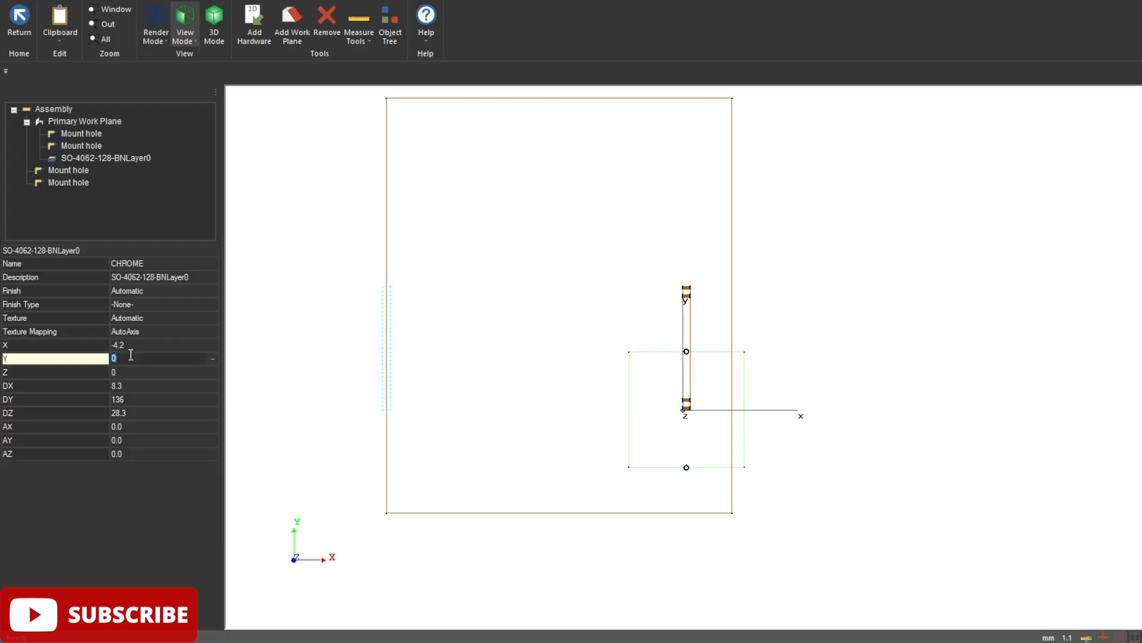
type("-64")
key("Return")
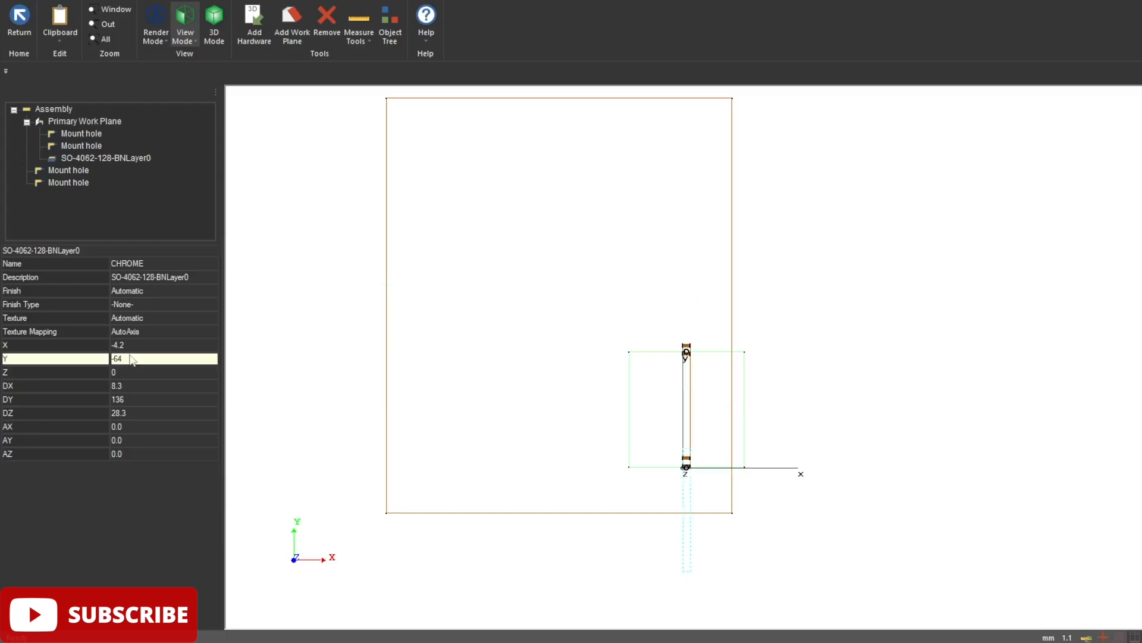
left_click(132, 359)
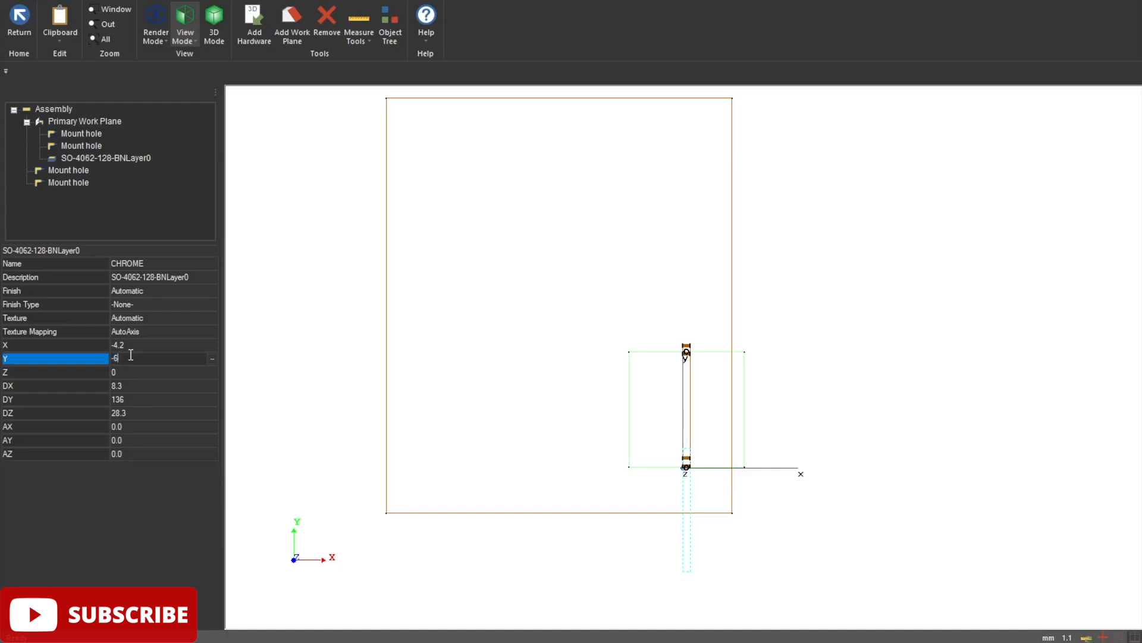
key("Return")
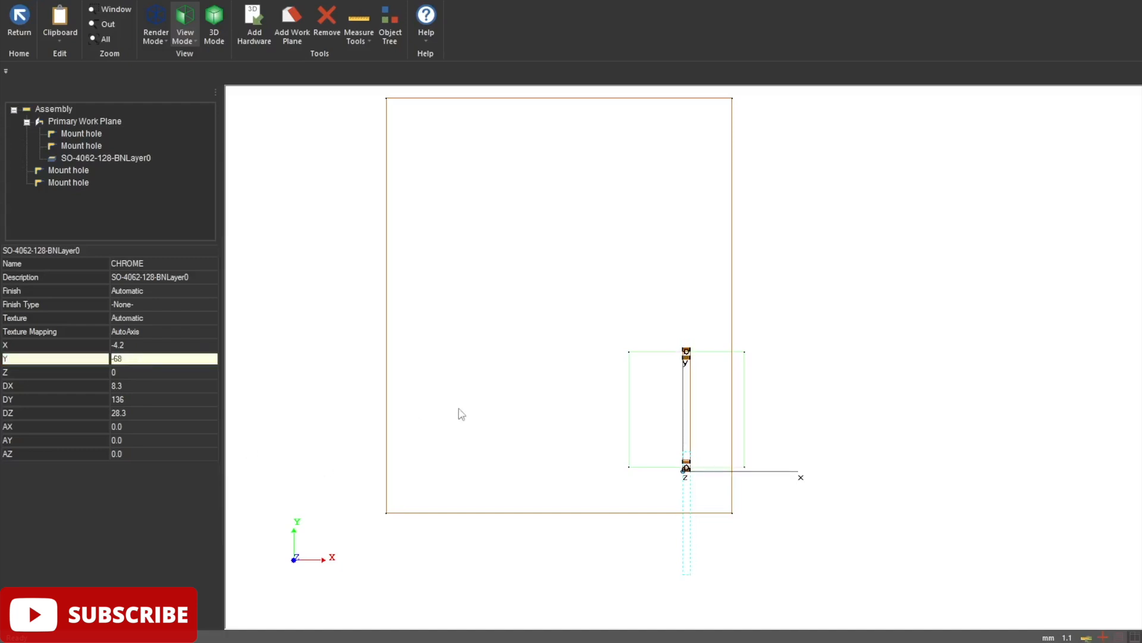
scroll(722, 400, "up", 5)
scroll(722, 400, "down", 5)
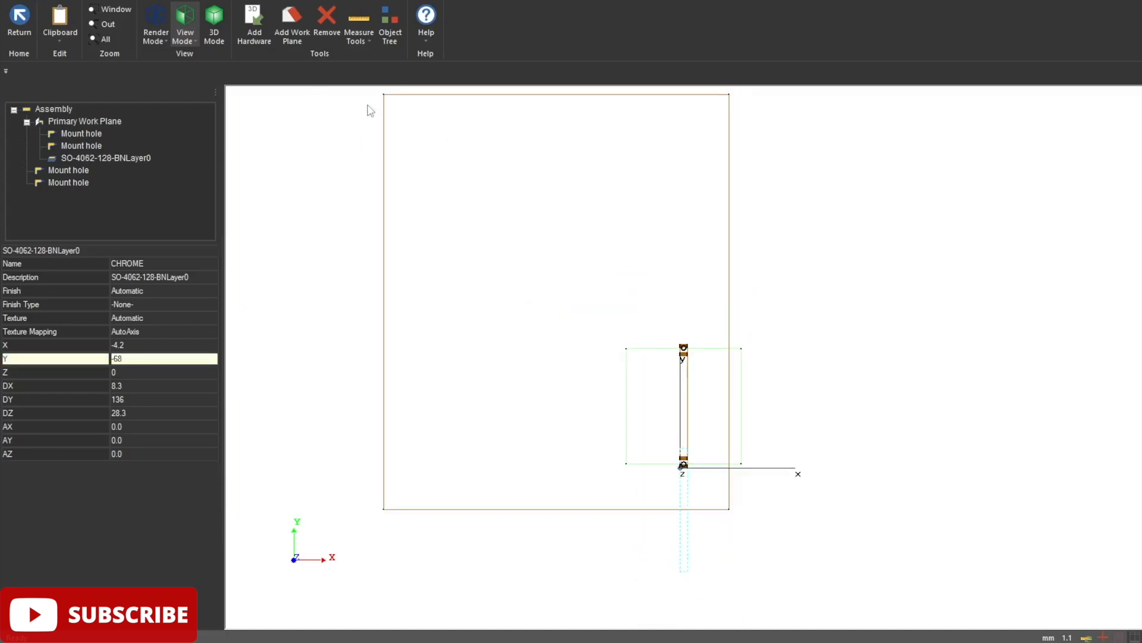
Step: Examine the handle's fit against the door and mount holes in 3D and from the right side
left_click(214, 29)
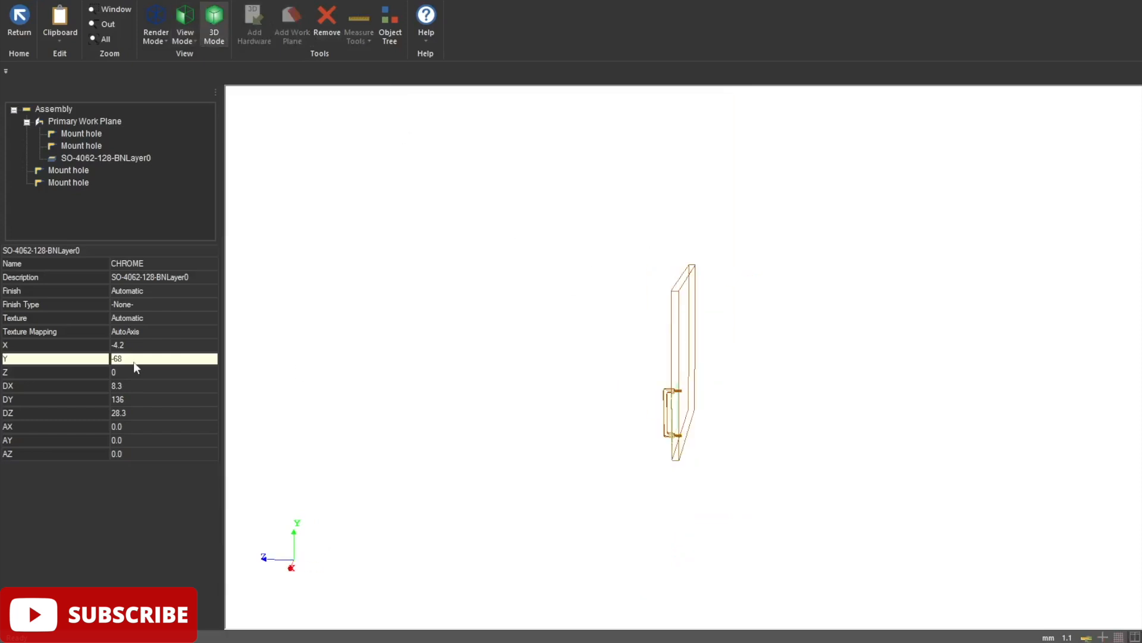
left_click(185, 33)
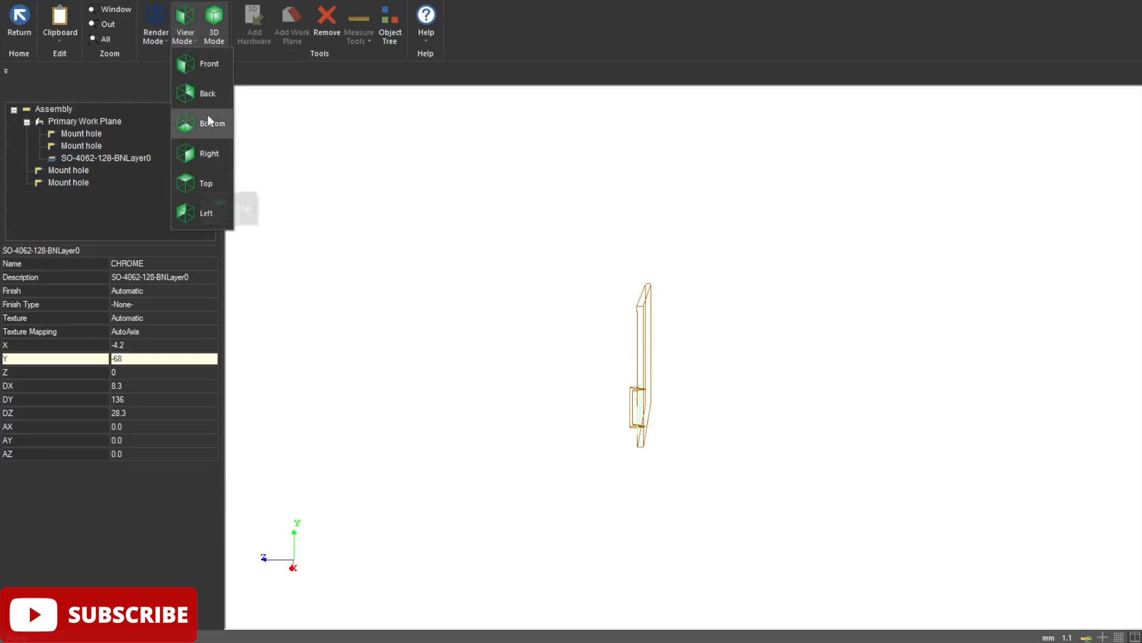
left_click(210, 170)
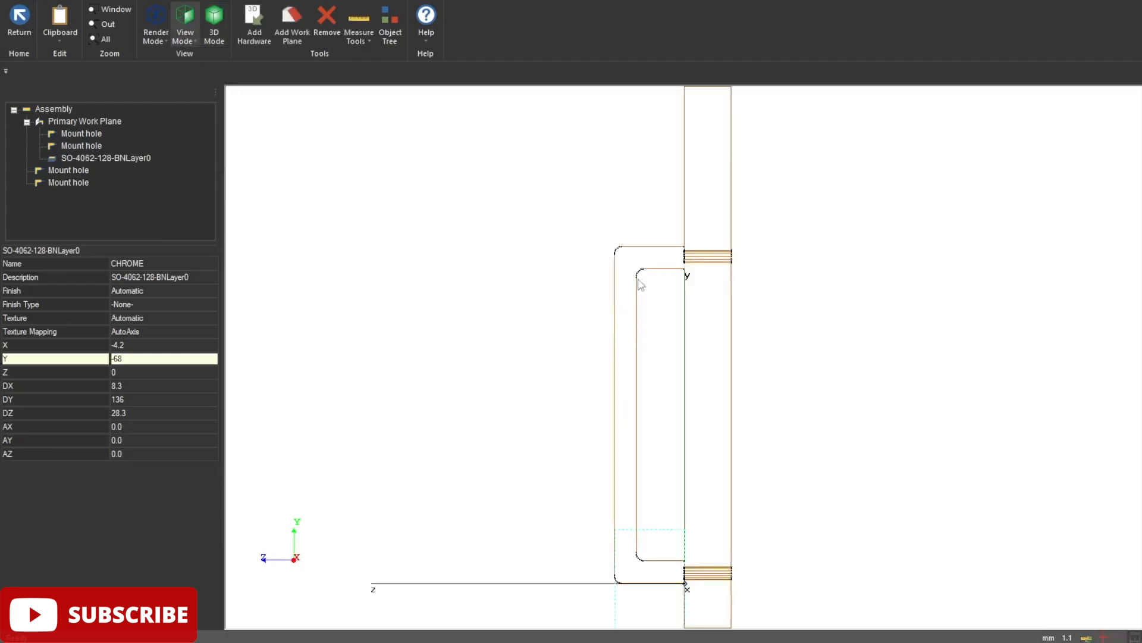
scroll(637, 261, "up", 5)
scroll(630, 236, "down", 10)
scroll(627, 375, "up", 12)
scroll(592, 400, "down", 8)
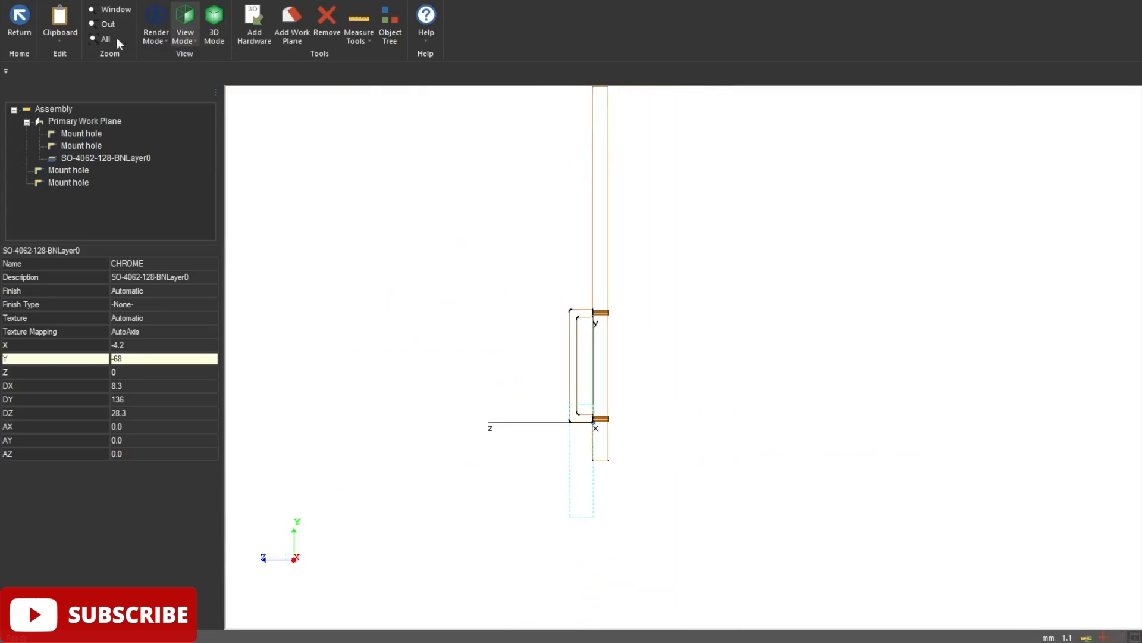
Step: Leave the handle's 3D model editor and save the changes
left_click(18, 21)
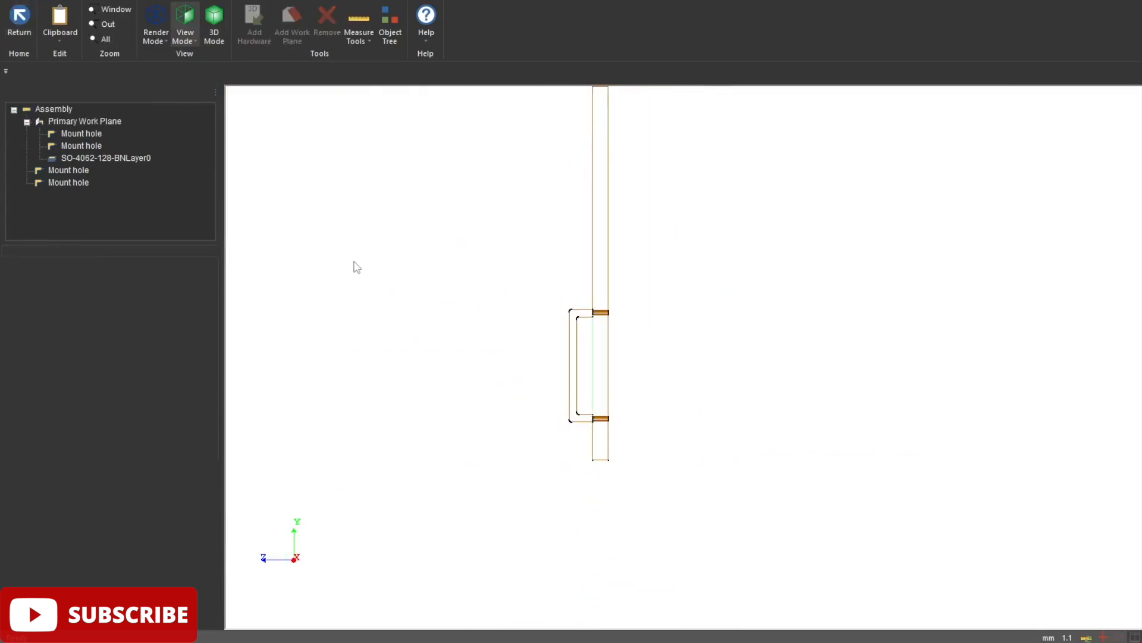
left_click(19, 21)
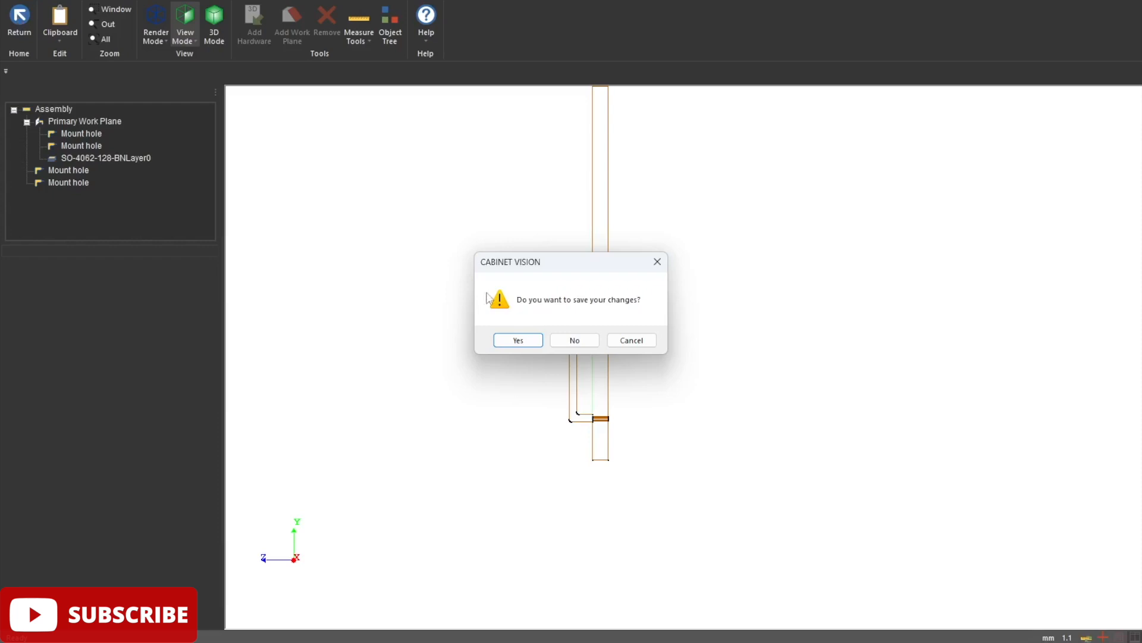
left_click(518, 341)
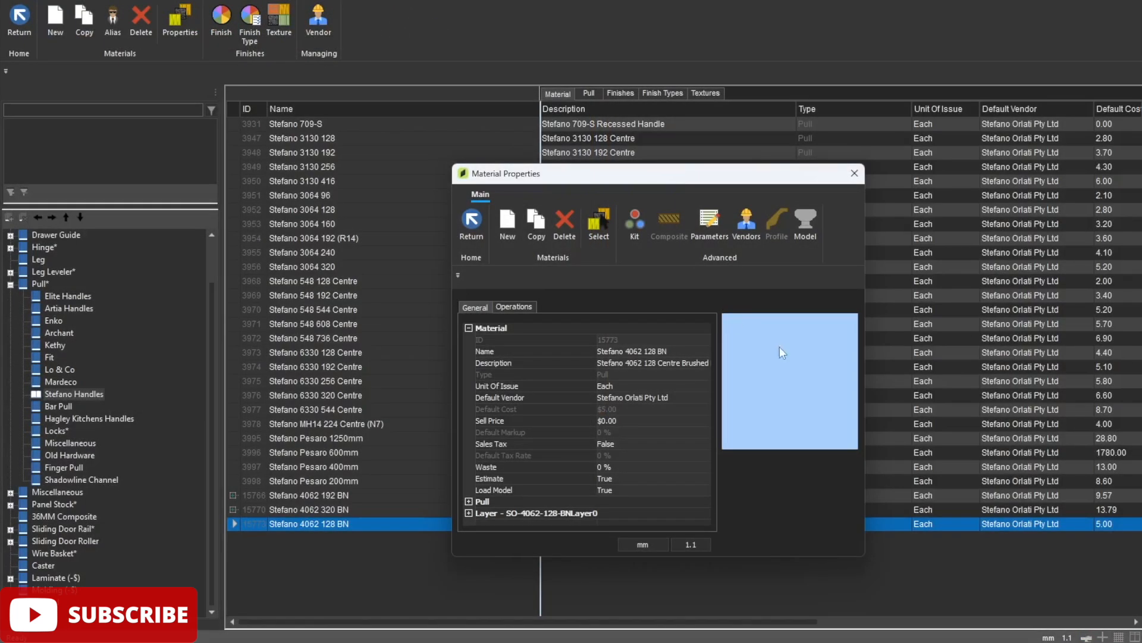
Step: Set the finish of the handle material's SO-4062-128-BNLayer0 layer to Chrome
double_click(470, 512)
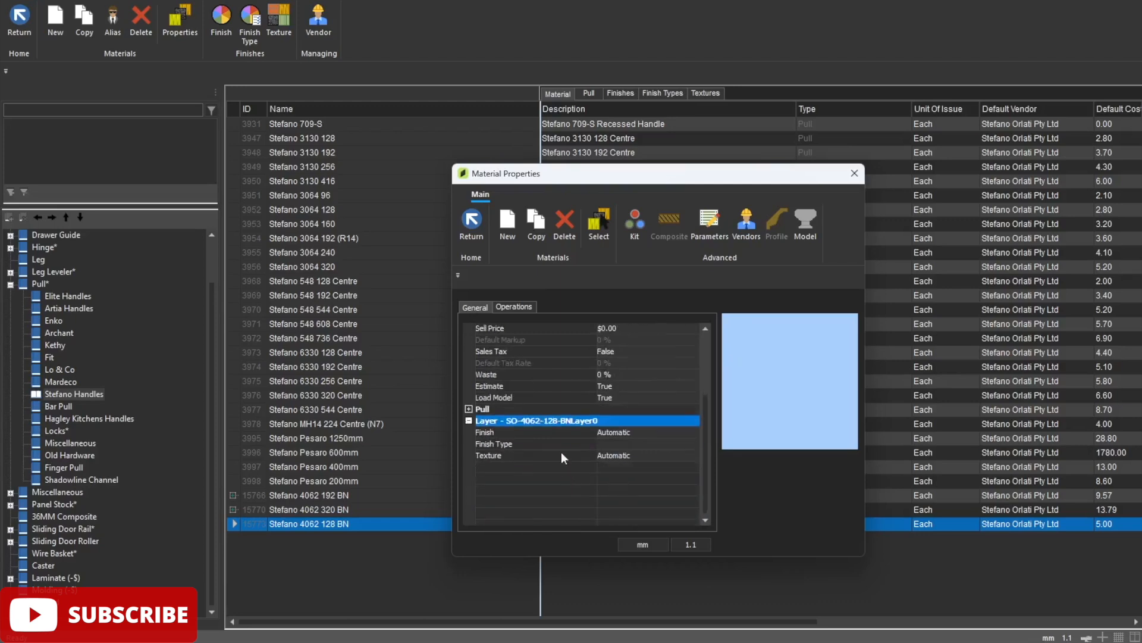
left_click(483, 432)
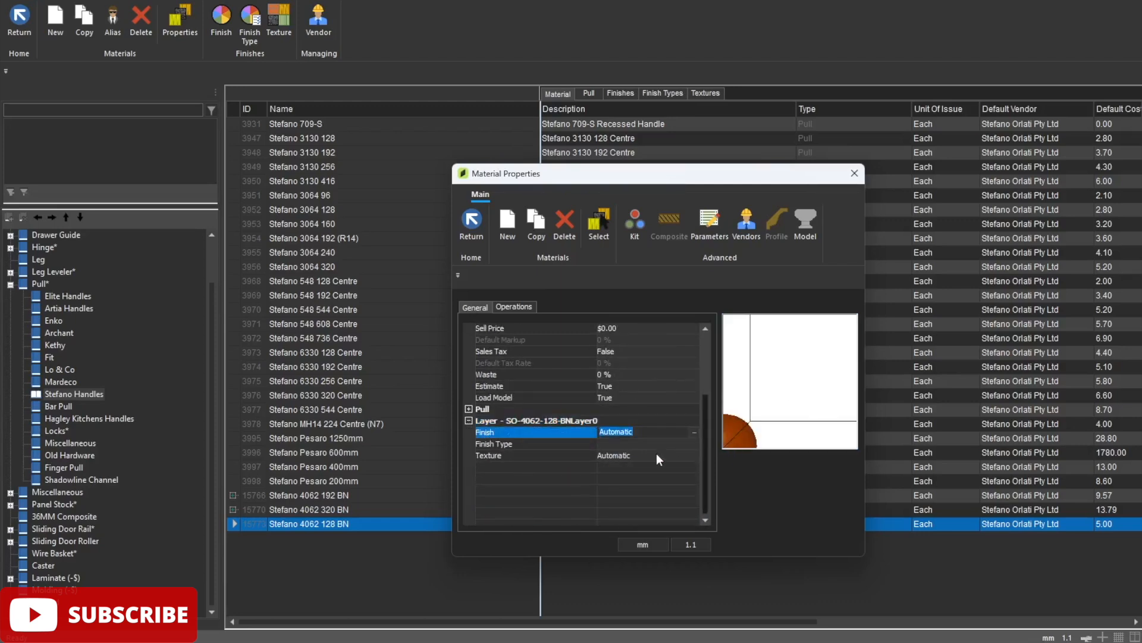
left_click(690, 431)
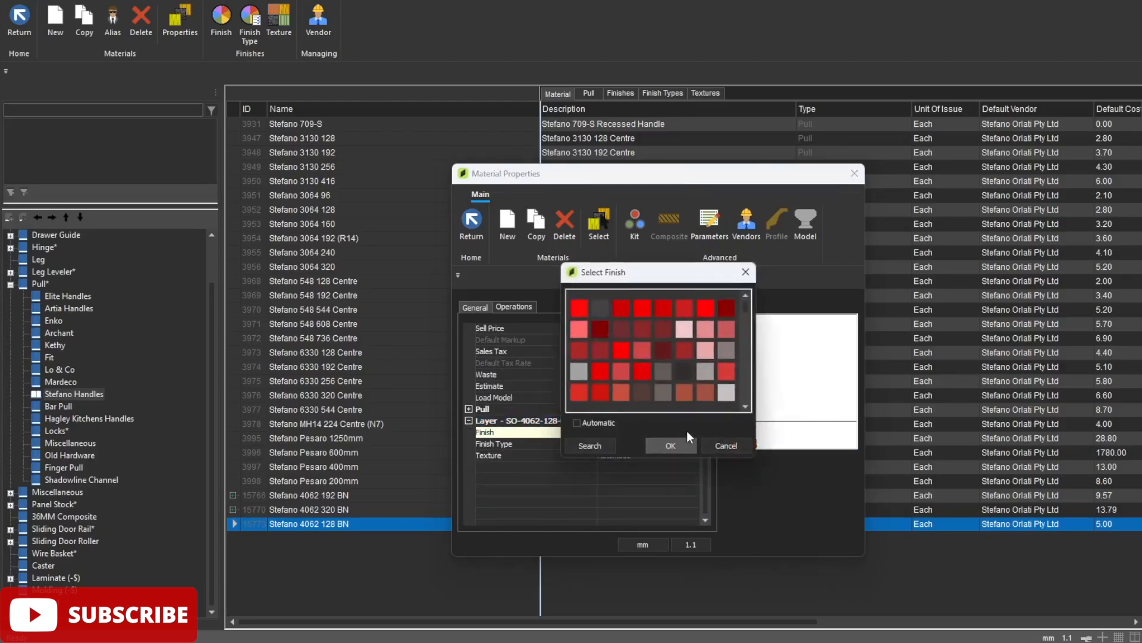
left_click(591, 446)
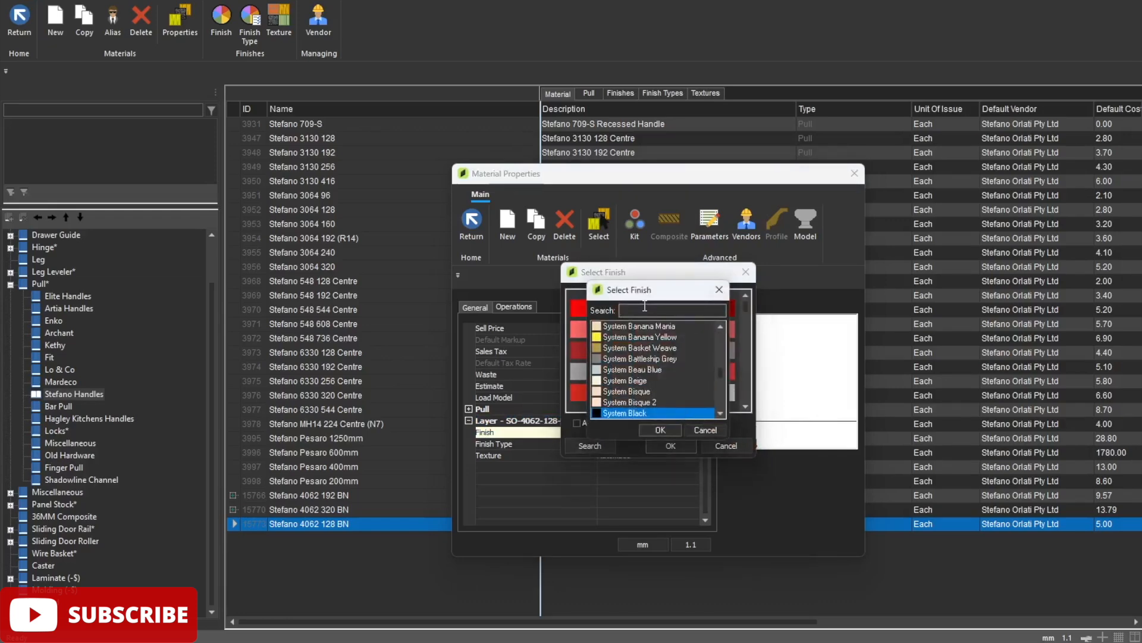
type("chrom")
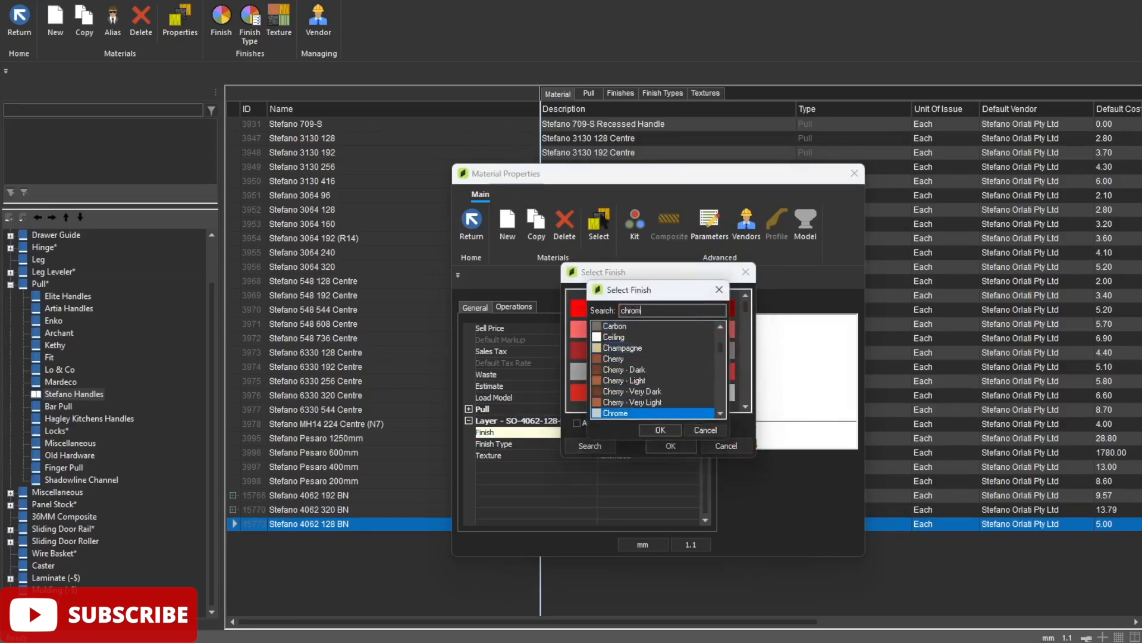
key("Return")
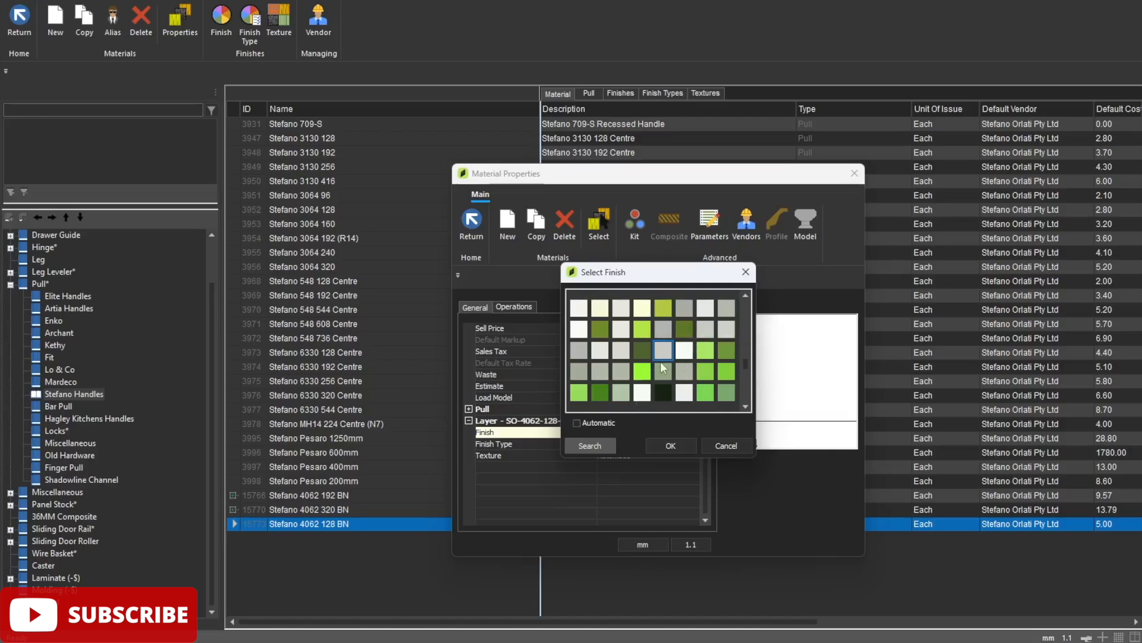
left_click(590, 444)
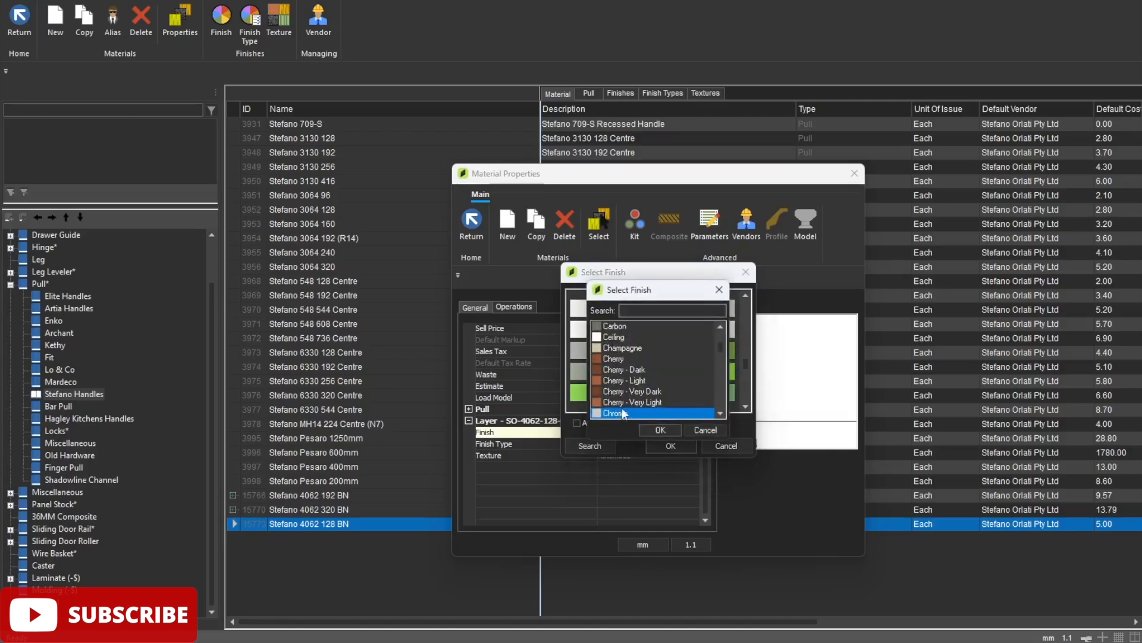
left_click(660, 429)
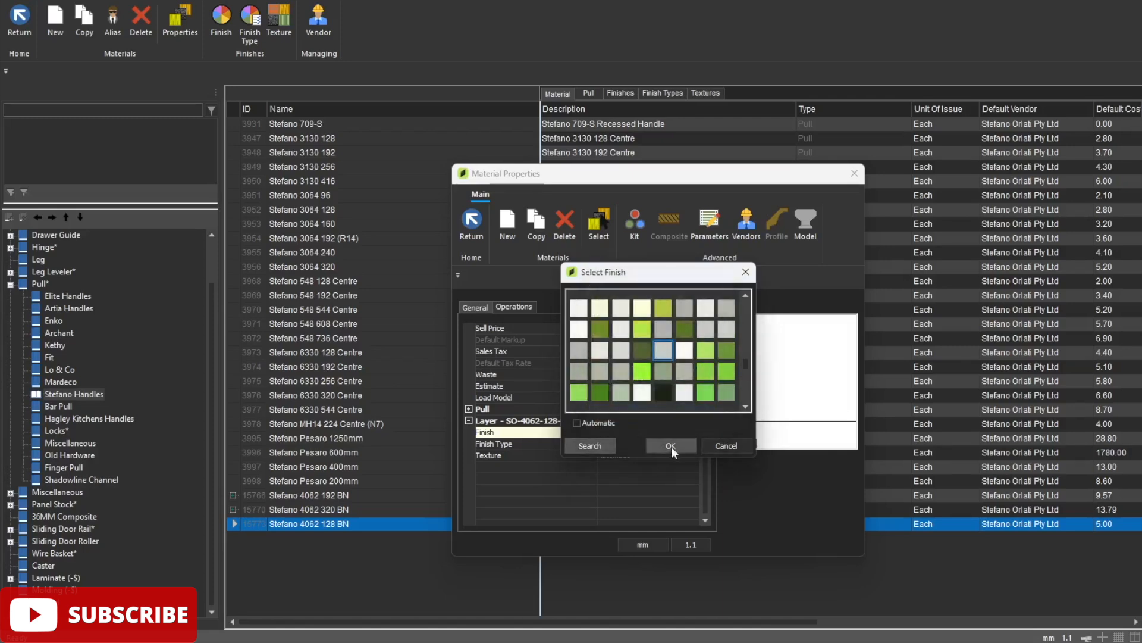
left_click(672, 446)
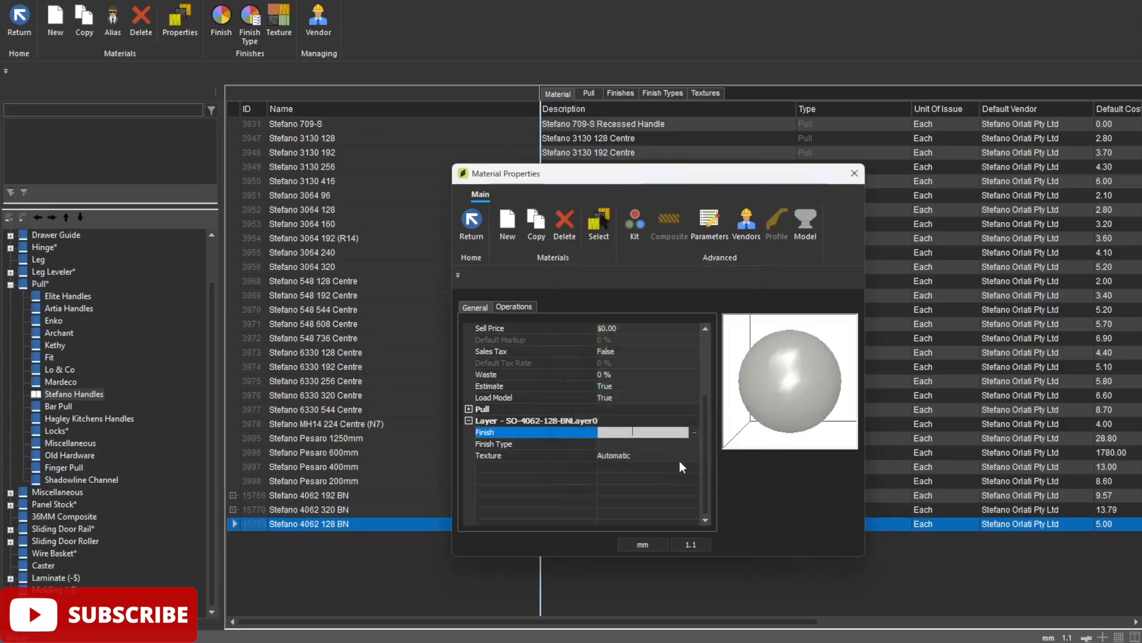
Step: Set the handle layer's finish type to Metal - Stainless
left_click(680, 457)
left_click(694, 445)
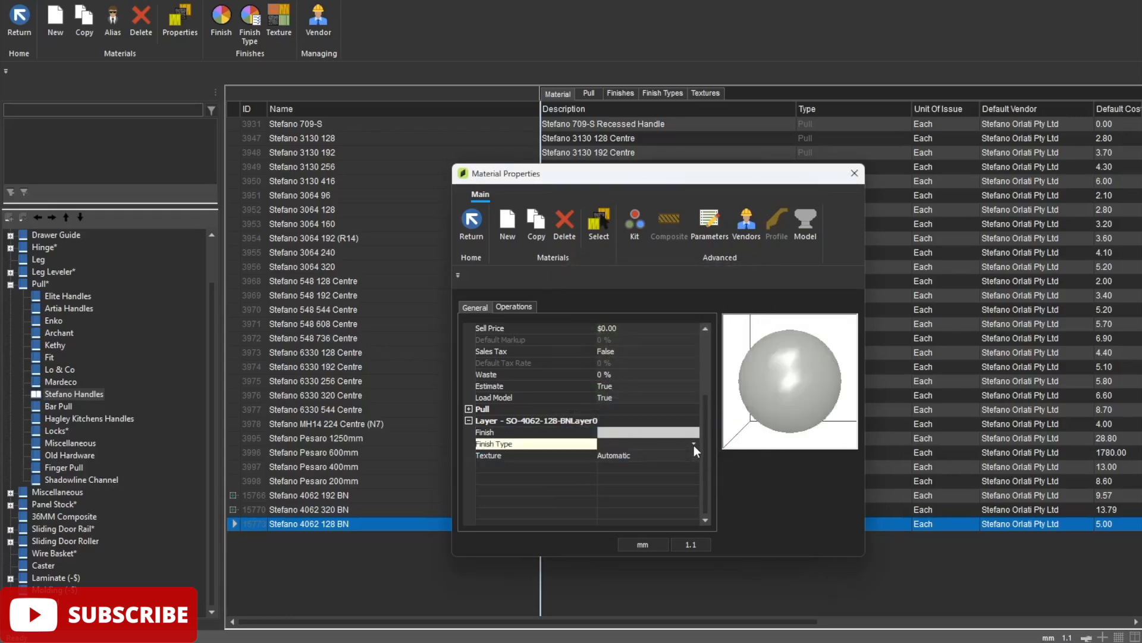
left_click(694, 445)
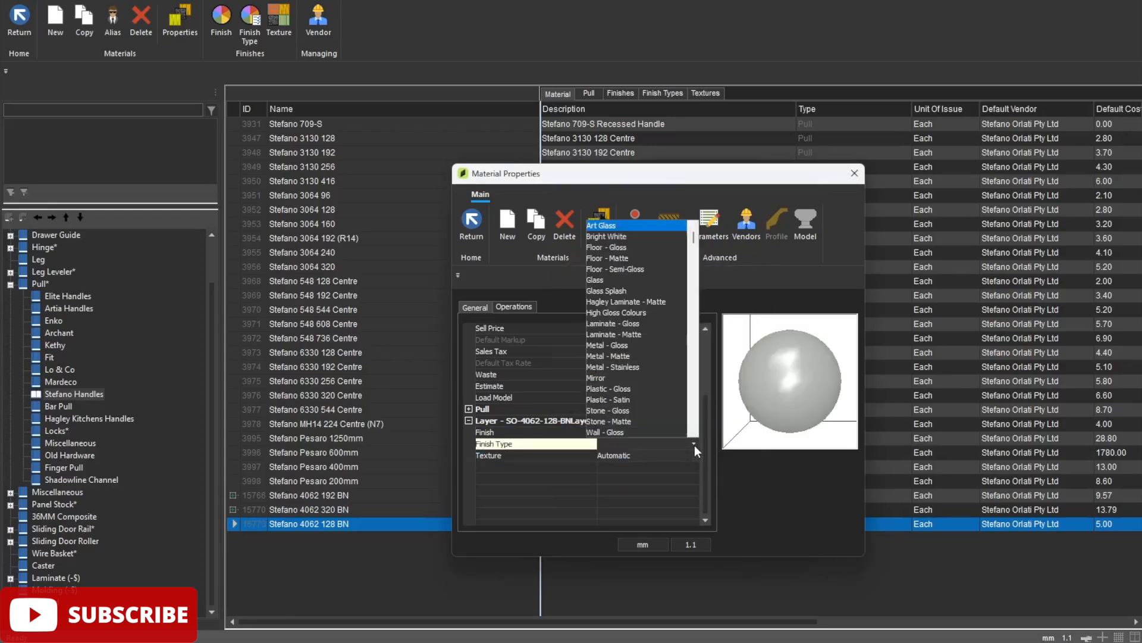
left_click(626, 369)
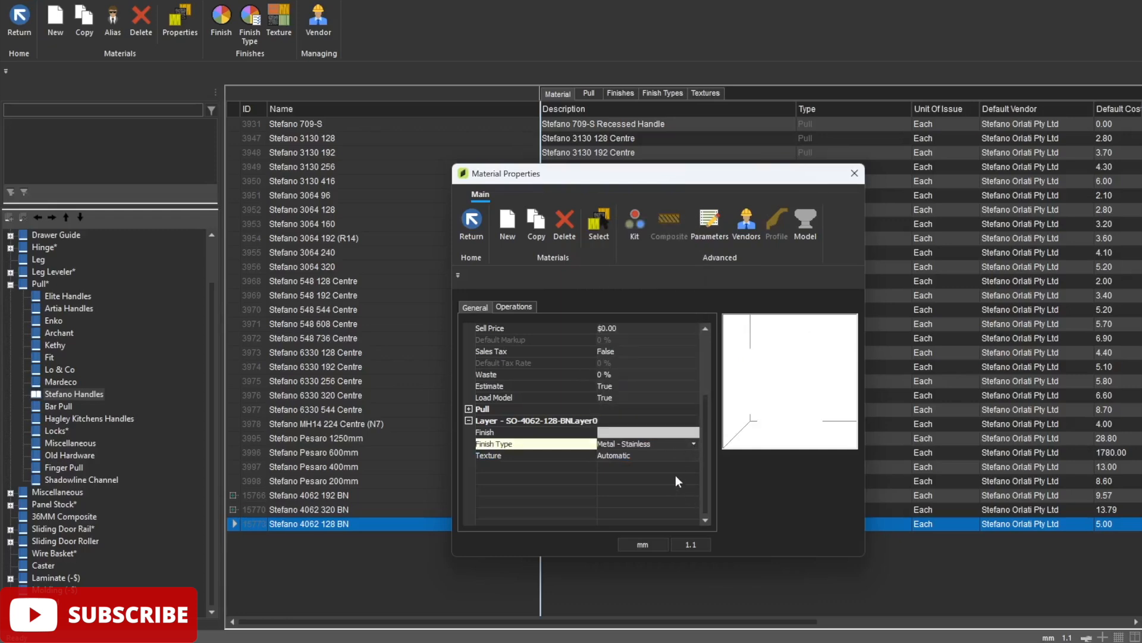
Step: Assign the Bar Pull texture to the handle layer and close the material properties
left_click(678, 456)
left_click(695, 456)
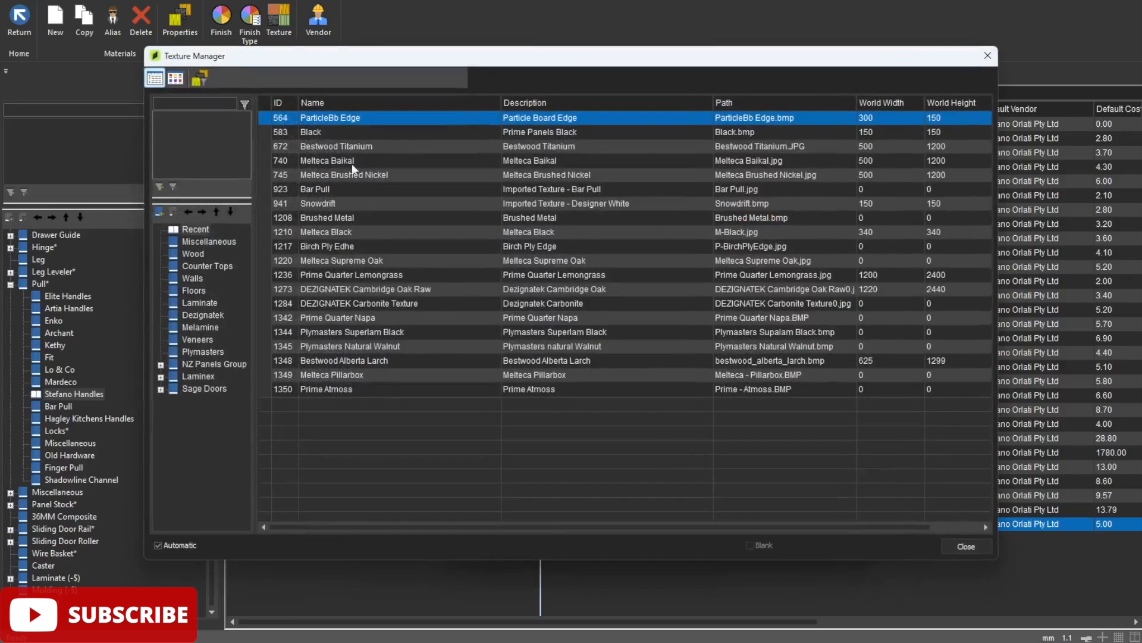
double_click(279, 190)
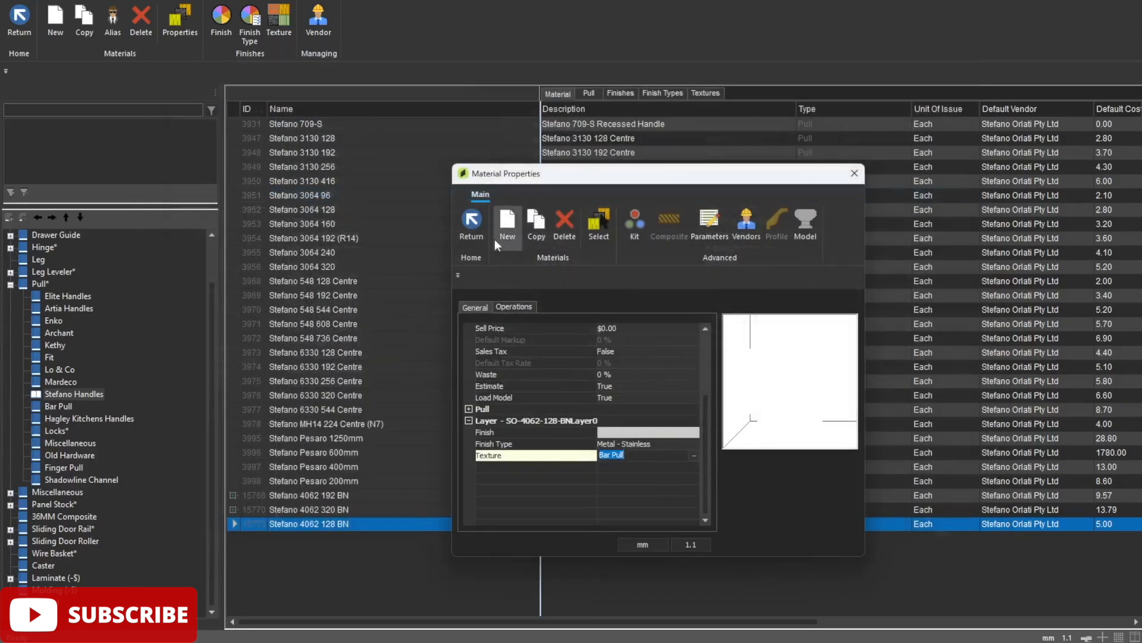
left_click(470, 226)
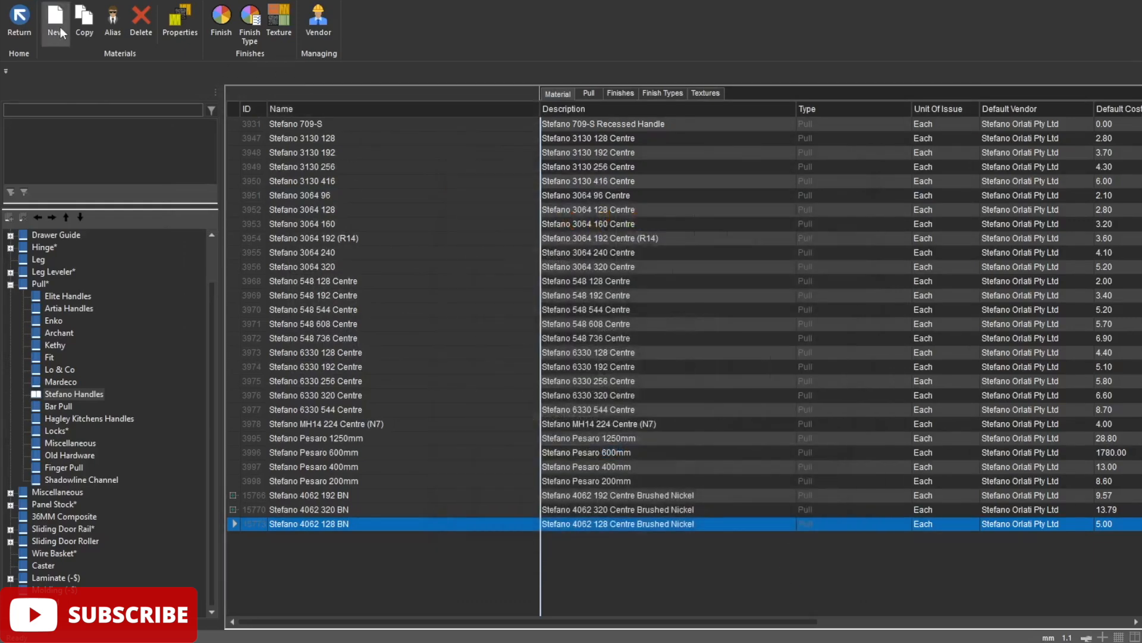
Step: Leave the material catalog and open the Stefano 4062 192 BN pull schedule in the material schedules
left_click(19, 18)
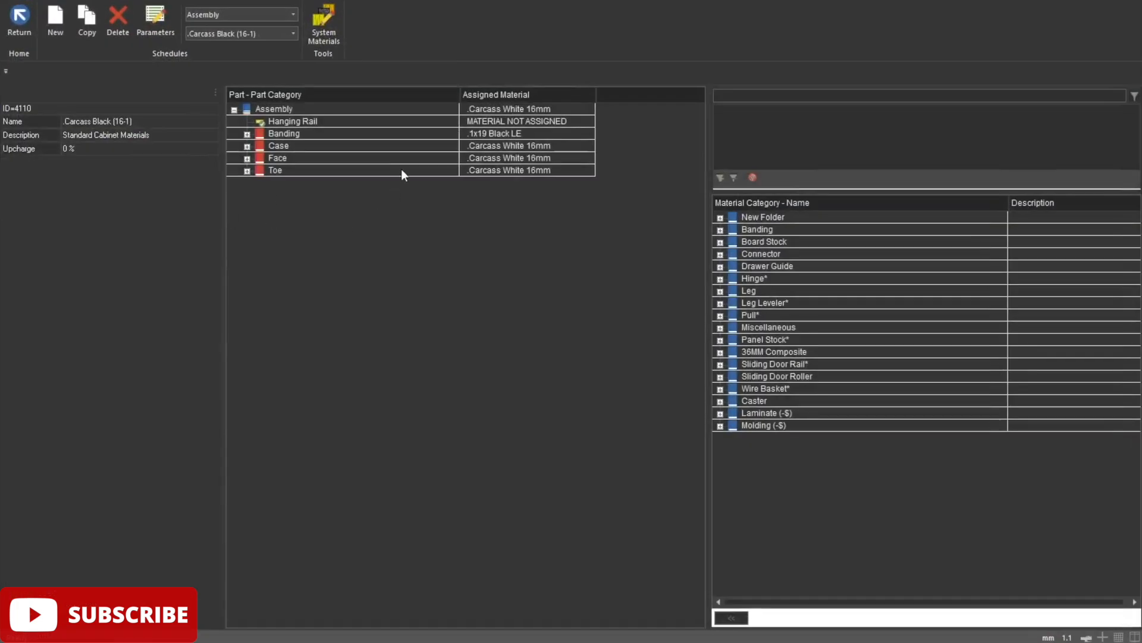
left_click(294, 13)
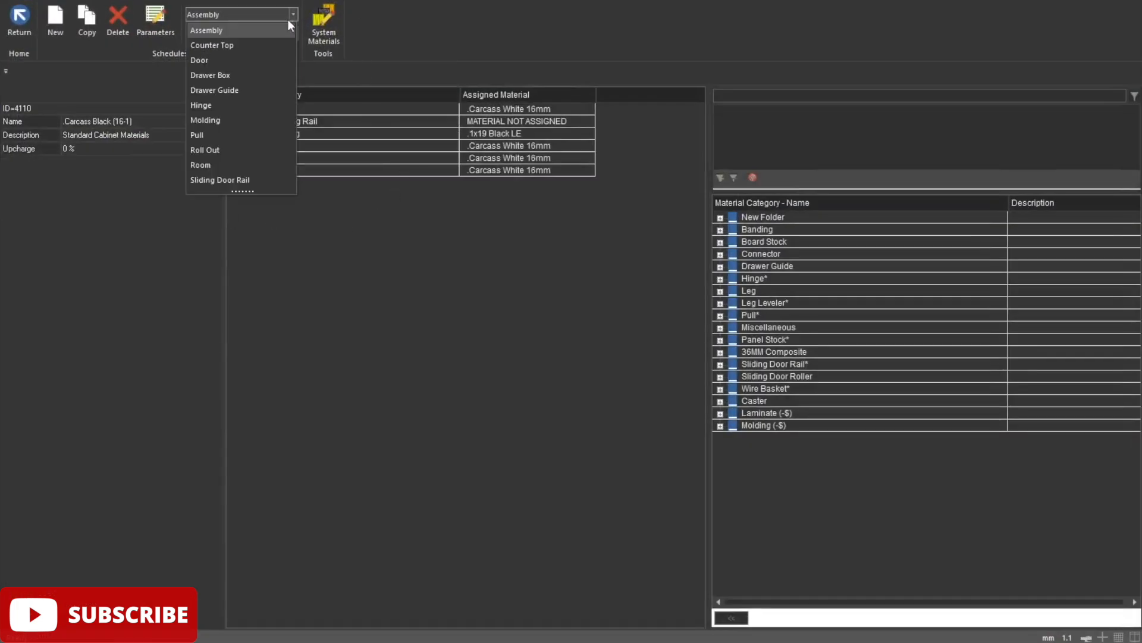
left_click(201, 134)
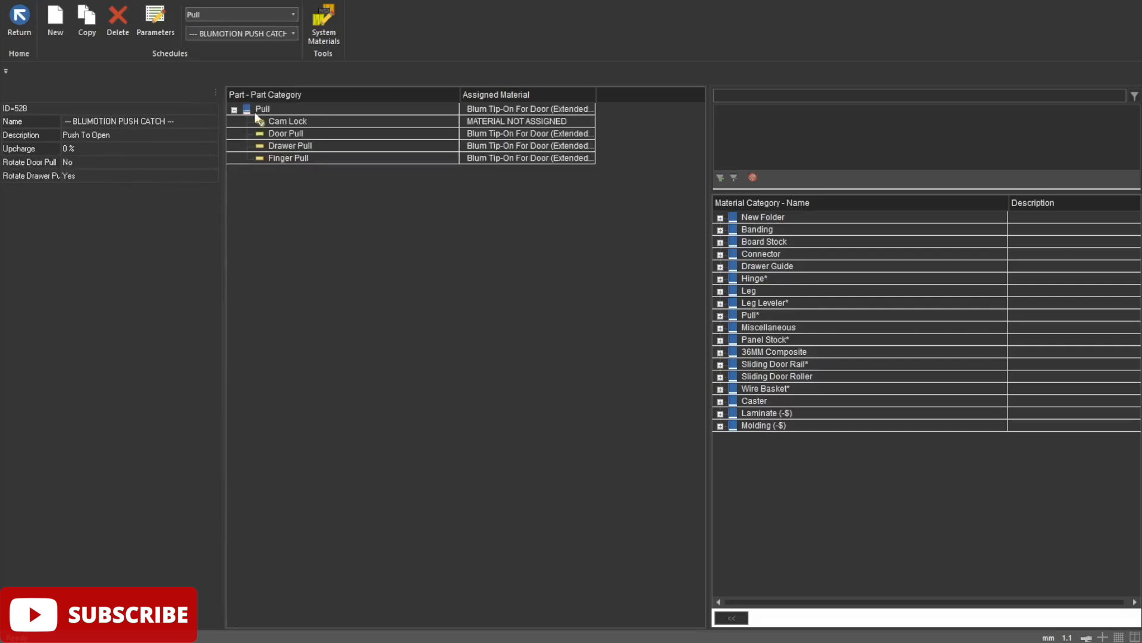
left_click(292, 32)
left_click_drag(352, 57, 370, 204)
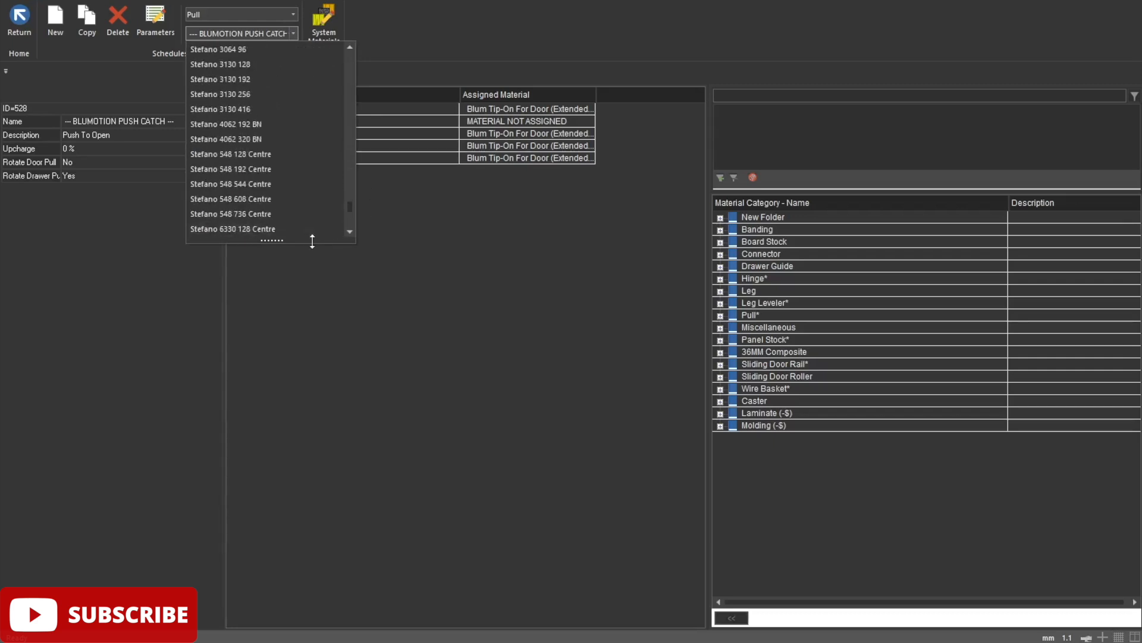
left_click(216, 124)
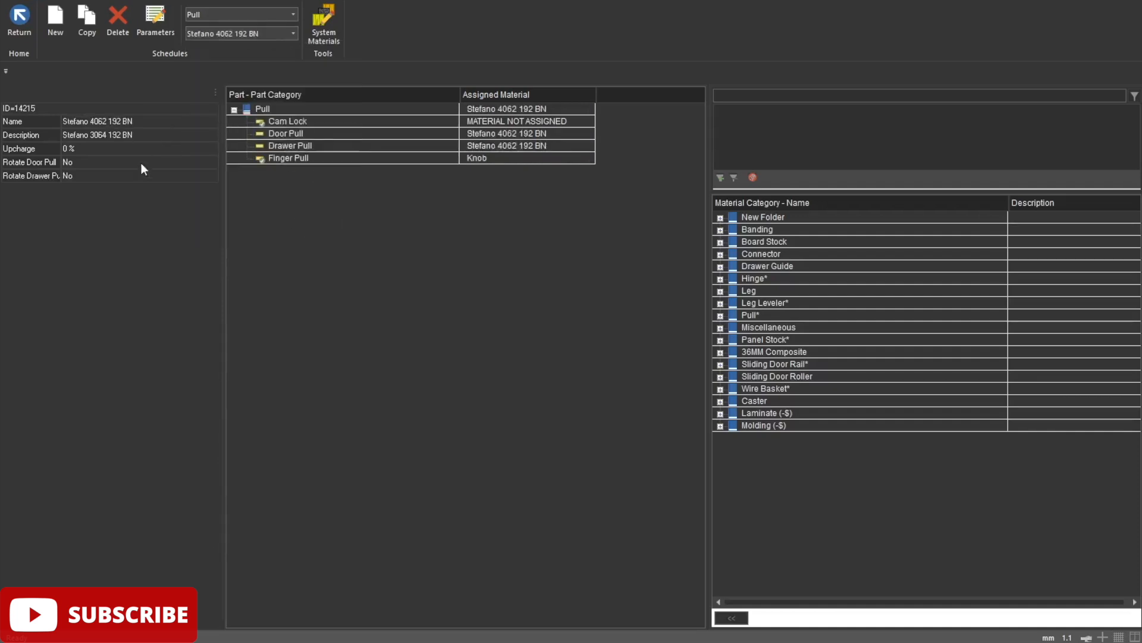
Step: Copy the Stefano 4062 192 BN pull schedule and name the copy Stefano 4062 128 BN
left_click(83, 18)
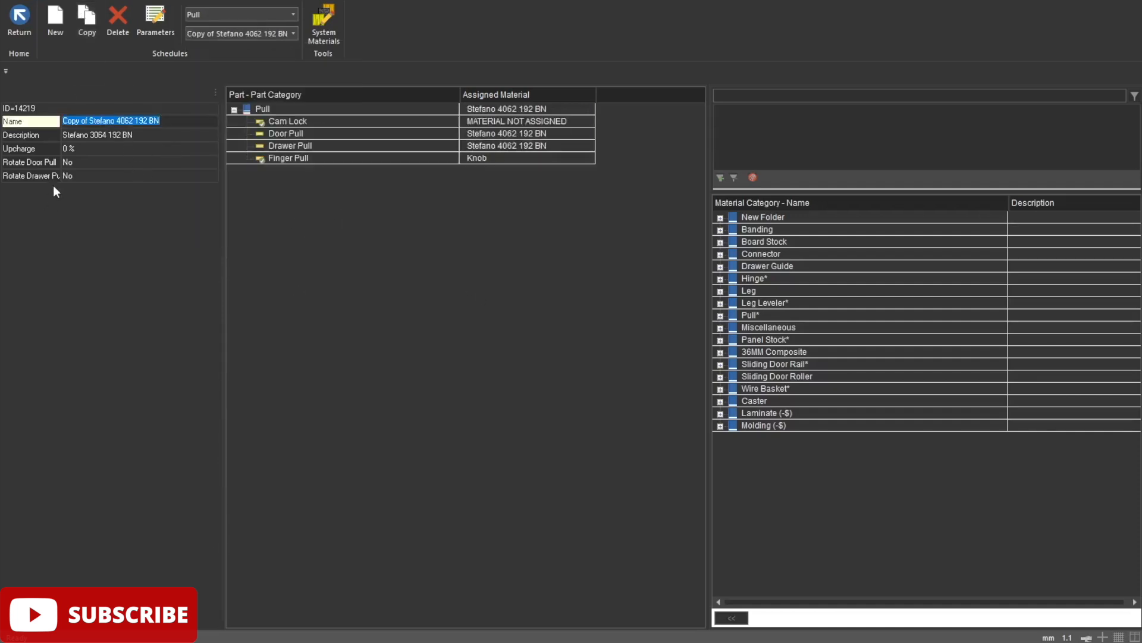
left_click(88, 120)
left_click(149, 121)
key("BackSpace")
key("BackSpace")
key("BackSpace")
type("128")
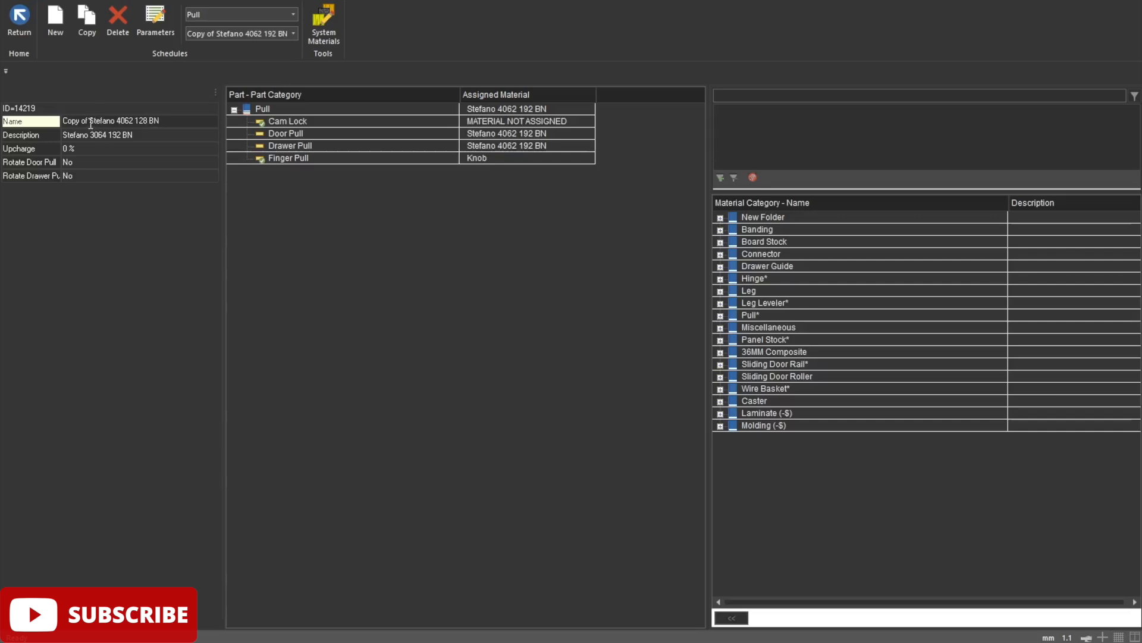
key("BackSpace")
key("BackSpace")
key("BackSpace")
key("BackSpace")
key("BackSpace")
key("BackSpace")
key("BackSpace")
key("BackSpace")
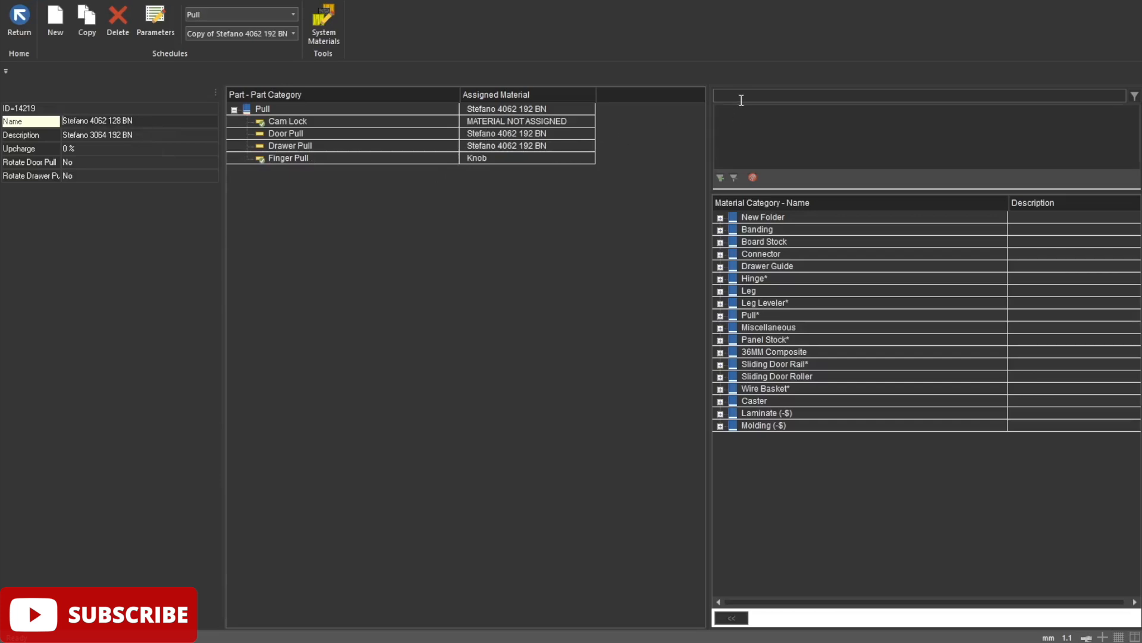
Step: Filter the materials by 4062 and assign Stefano 4062 128 BN to the schedule's Pull category
left_click(741, 96)
type("4062")
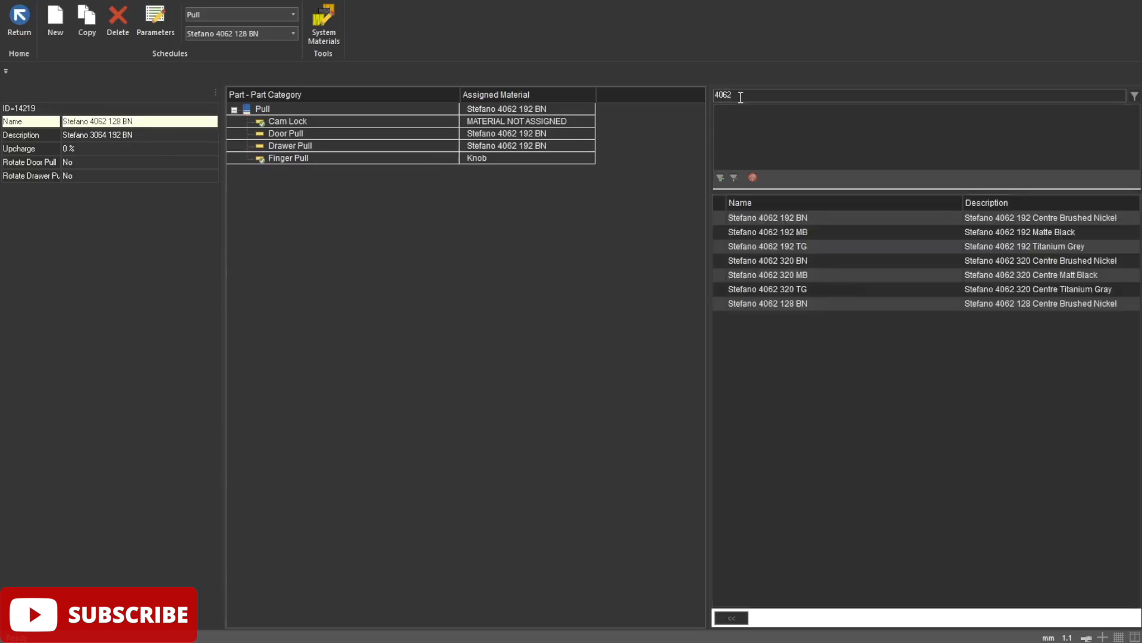
left_click(737, 303)
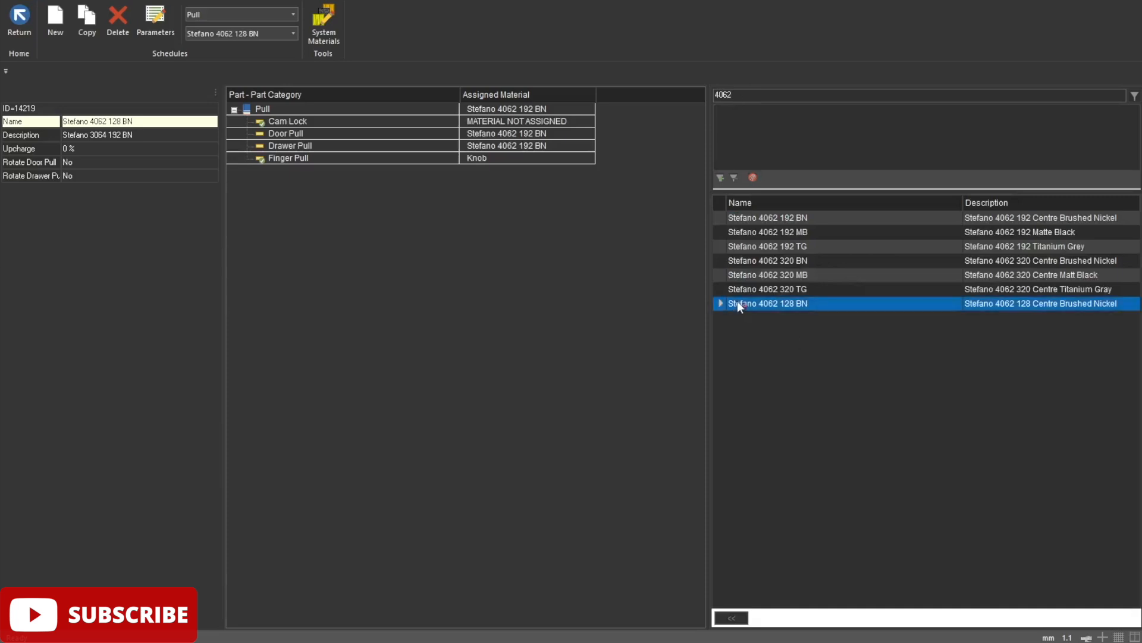
left_click(540, 109)
left_click(731, 617)
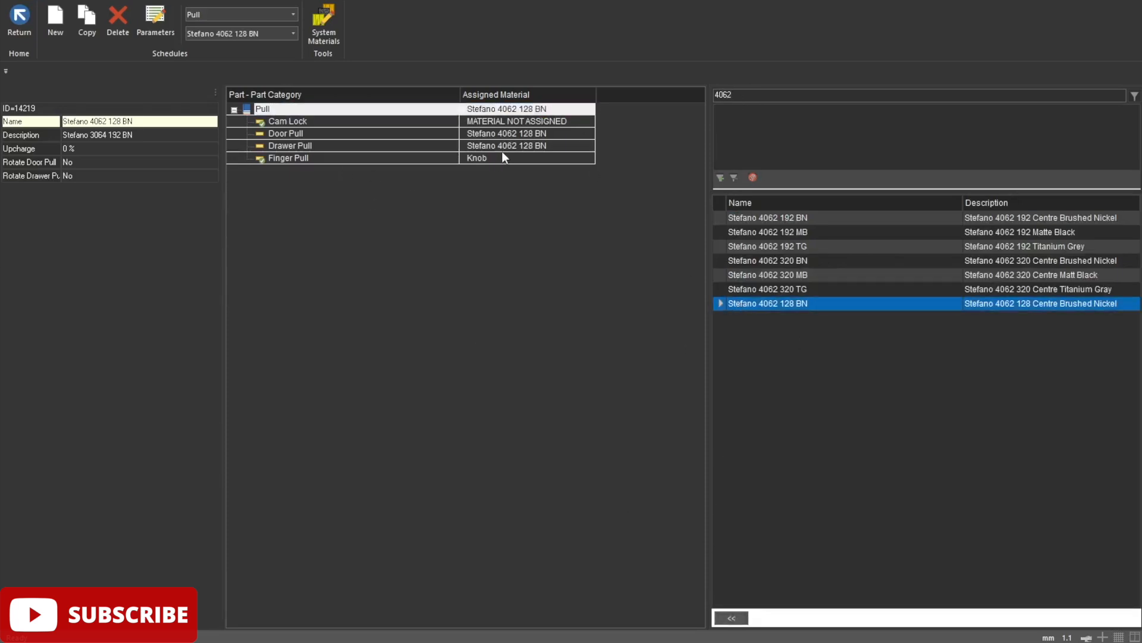
Step: Leave the material schedules and create a new job with the default job properties
left_click(16, 23)
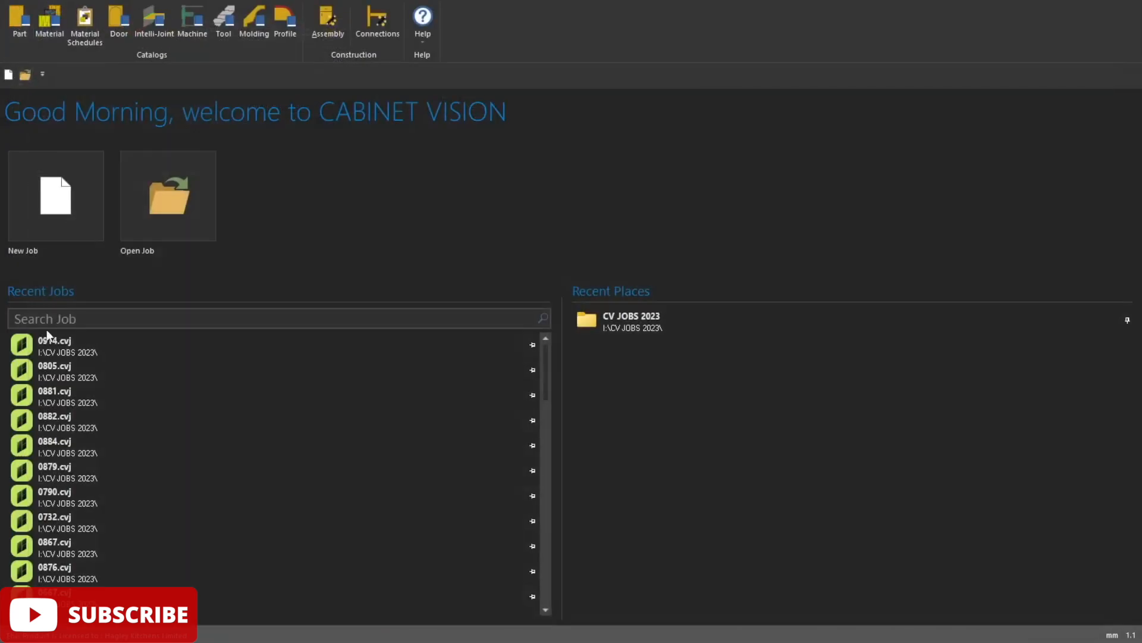
left_click(38, 231)
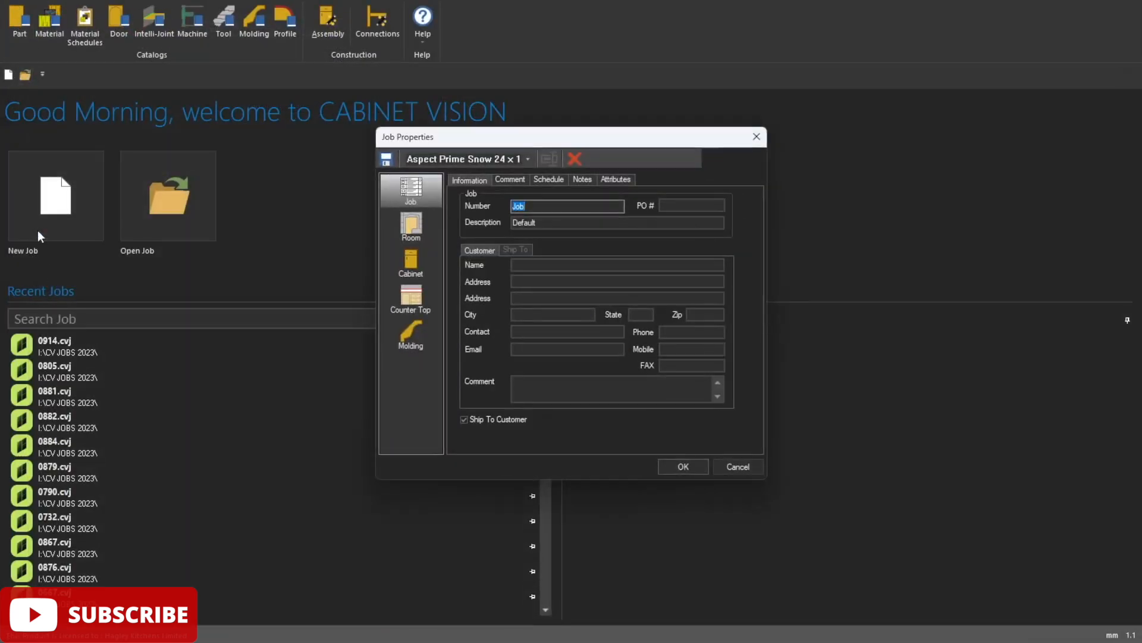
left_click(673, 464)
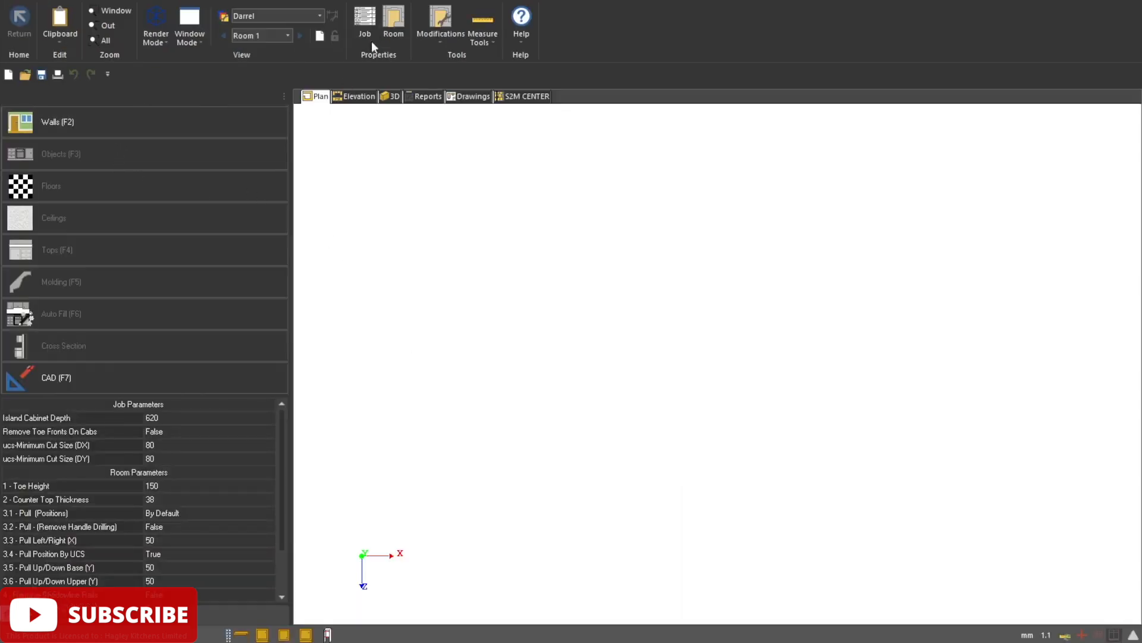
Step: Set the room's cabinet hardware pull schedule to Stefano 4062 128 BN in the room properties
left_click(393, 24)
left_click(439, 236)
left_click(547, 189)
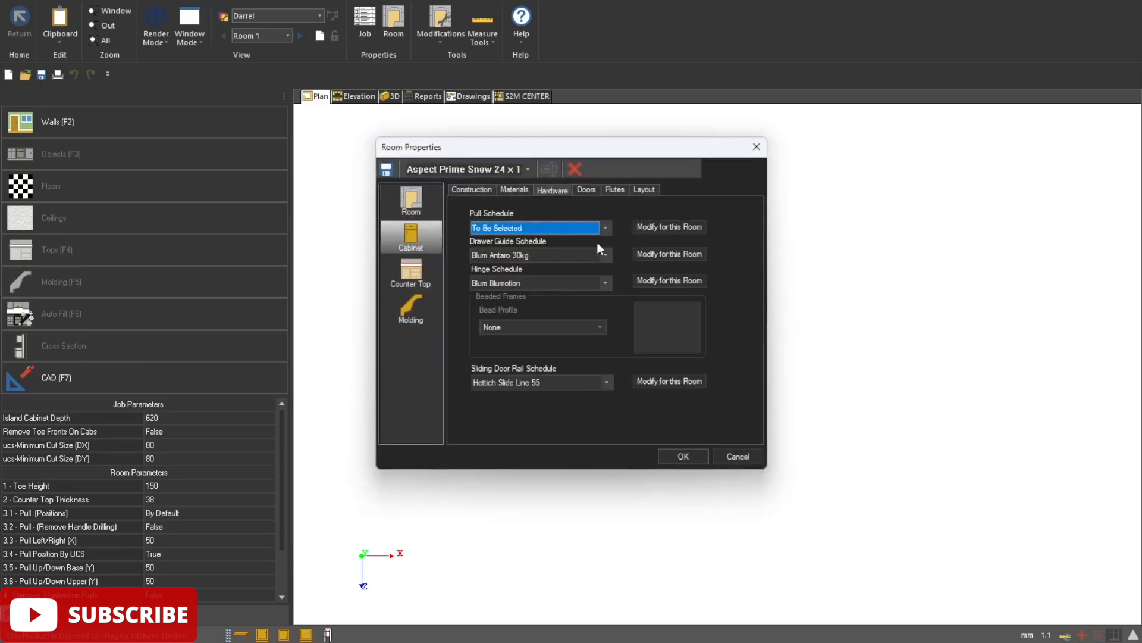
left_click(608, 229)
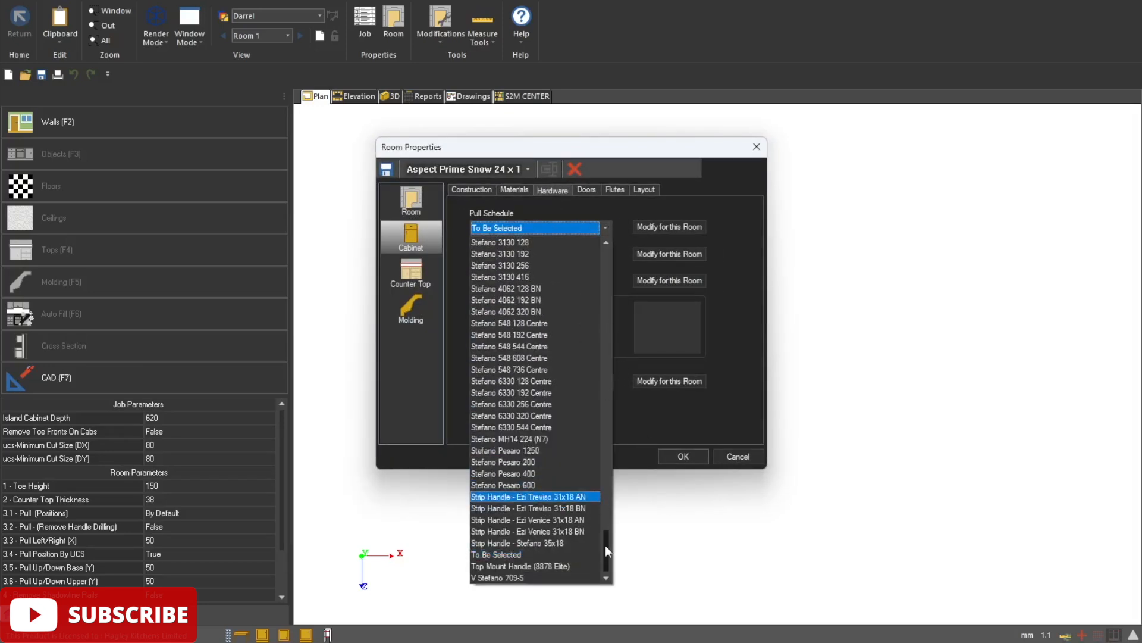
left_click_drag(607, 551, 606, 533)
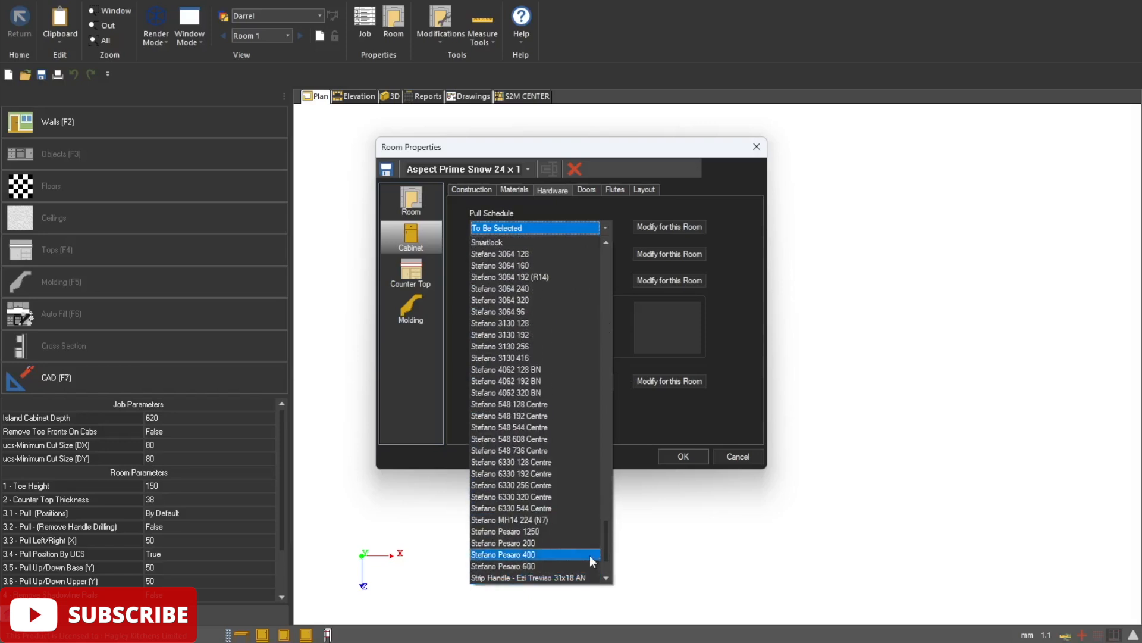
left_click(513, 369)
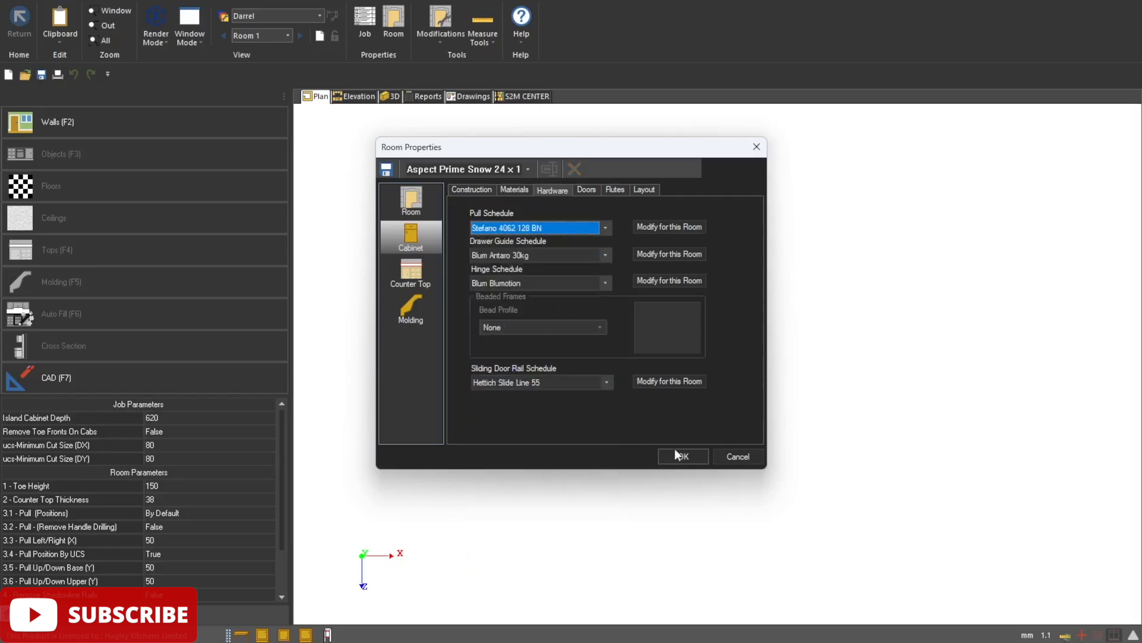
left_click(683, 456)
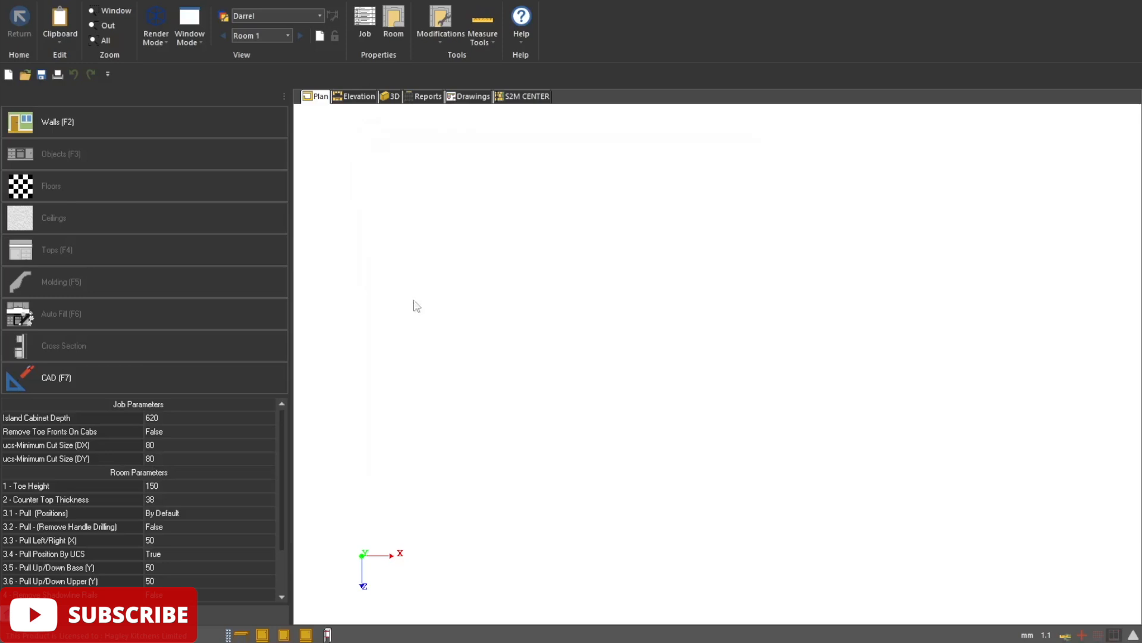
Step: Draw a single straight horizontal wall about 3226 mm long in the plan
left_click(144, 130)
left_click(487, 365)
left_click(862, 343)
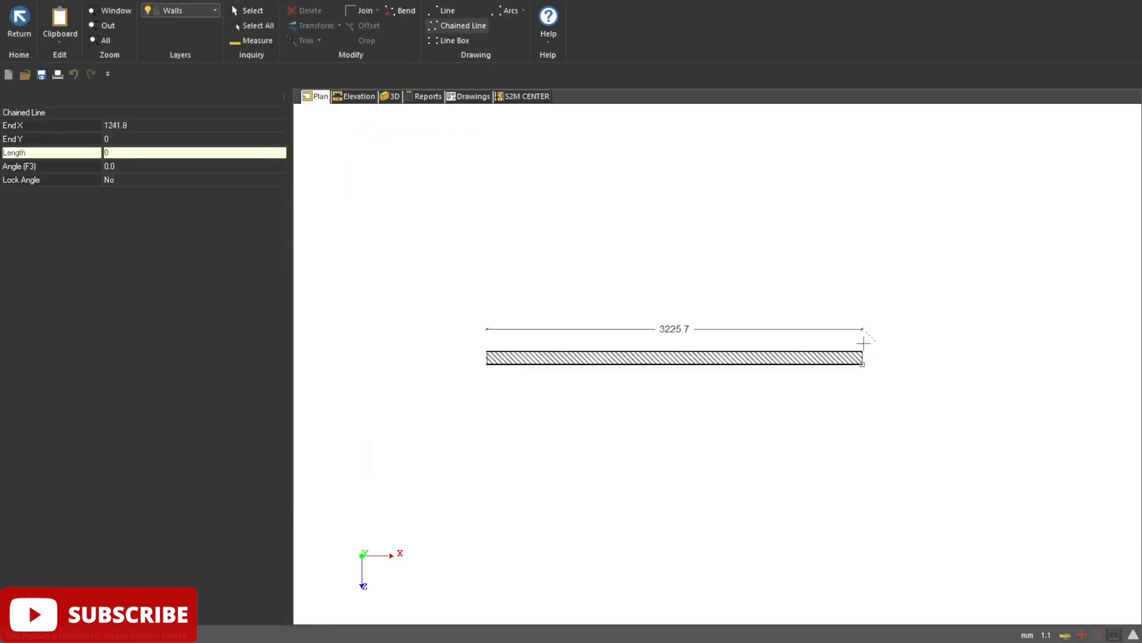
left_click(367, 107)
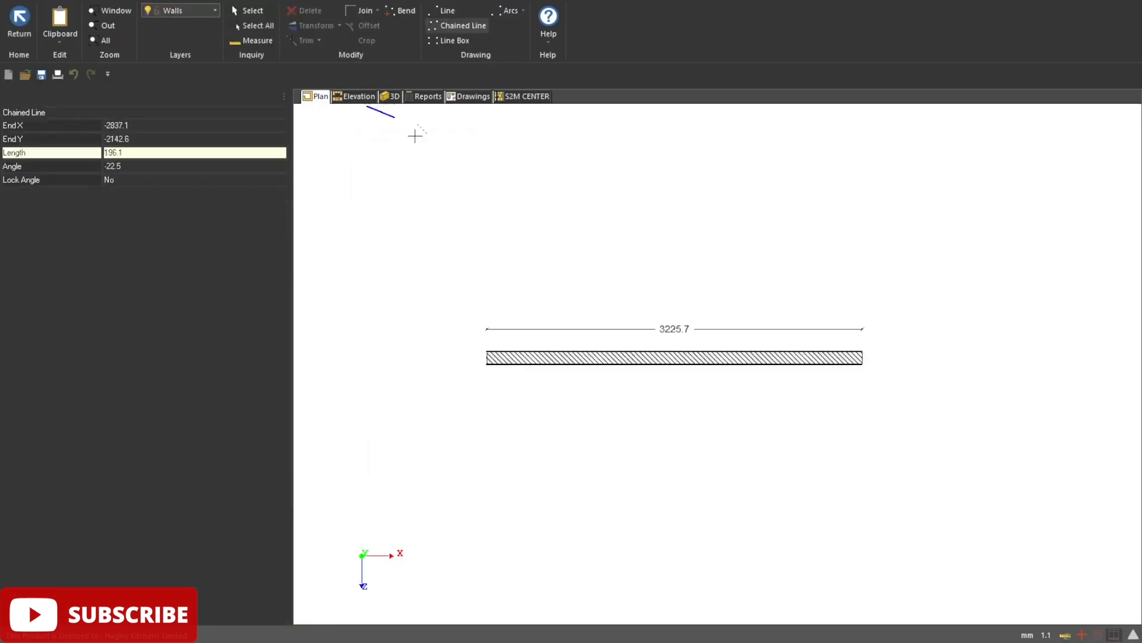
Step: Place a BX-2 two-door base cabinet from the Hagley Kitchens catalog on the wall elevation, about 160 mm from the wall's left end
left_click(357, 96)
left_click(119, 131)
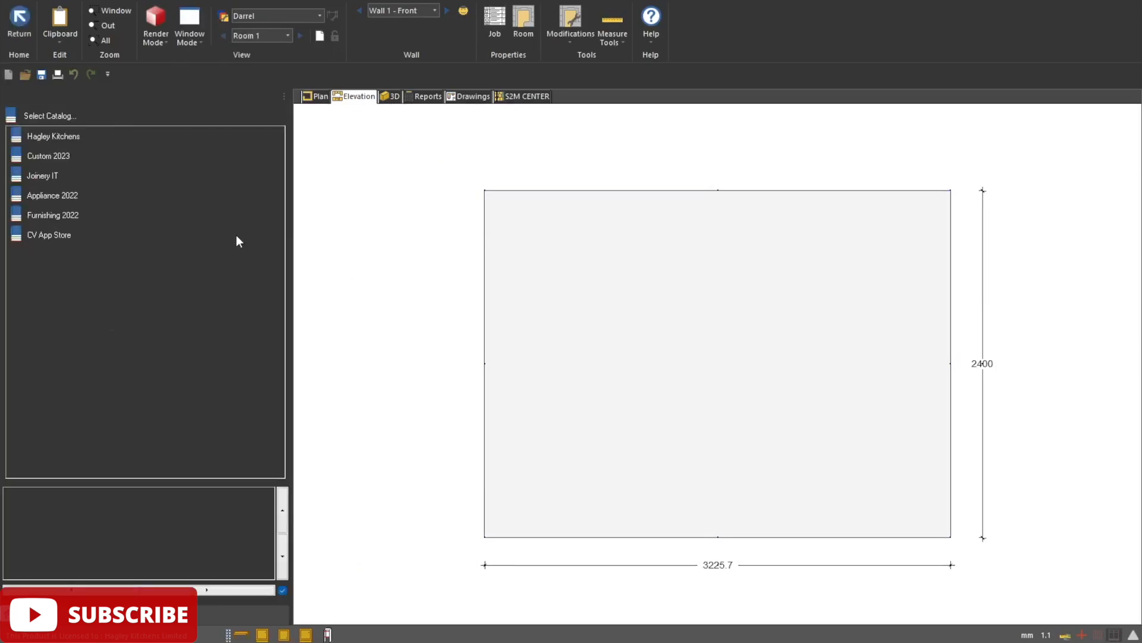
double_click(67, 137)
double_click(33, 156)
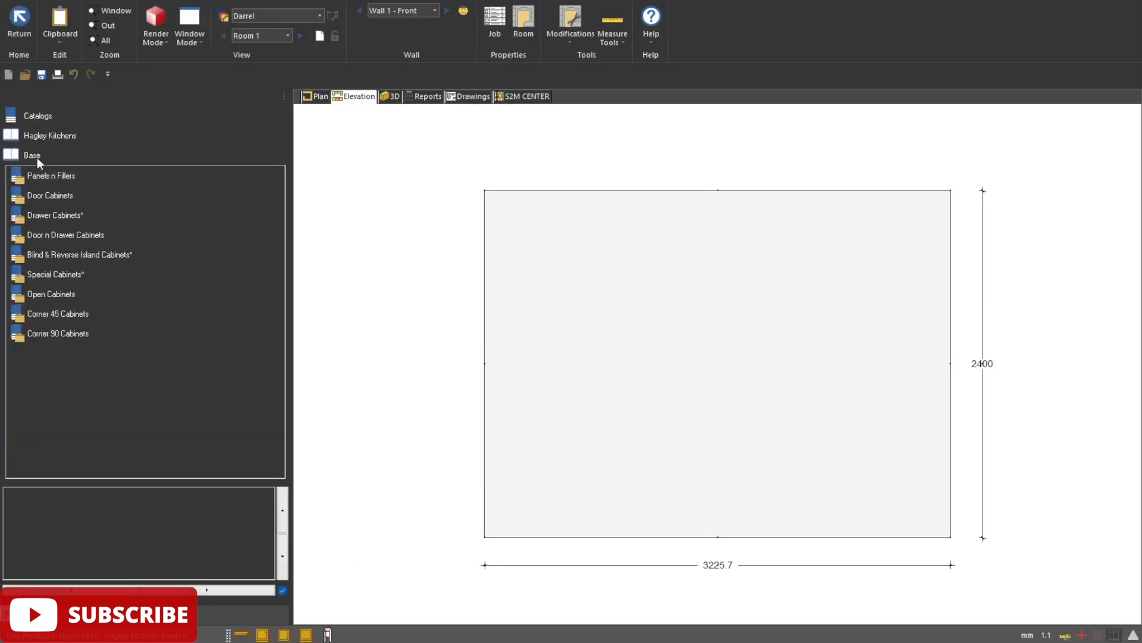
double_click(42, 198)
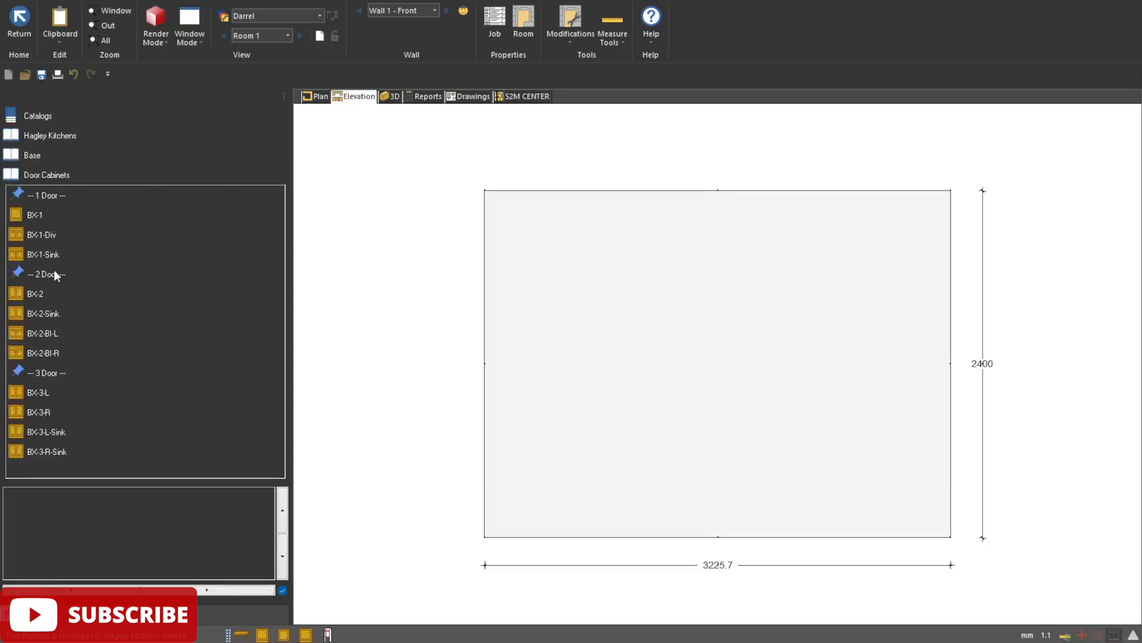
left_click(35, 294)
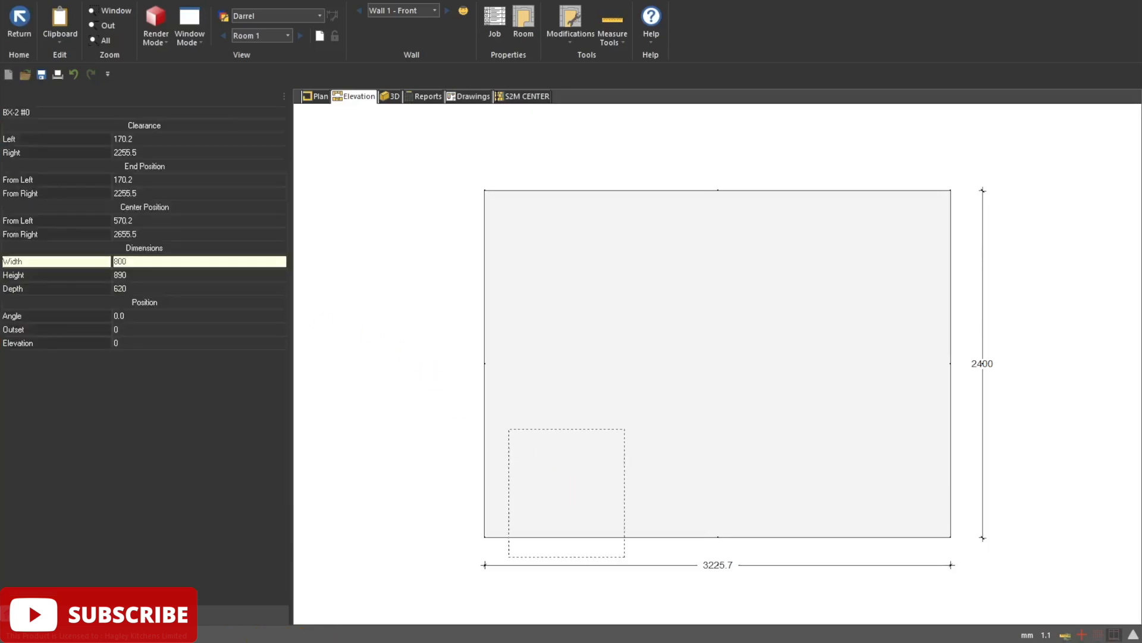
left_click(566, 476)
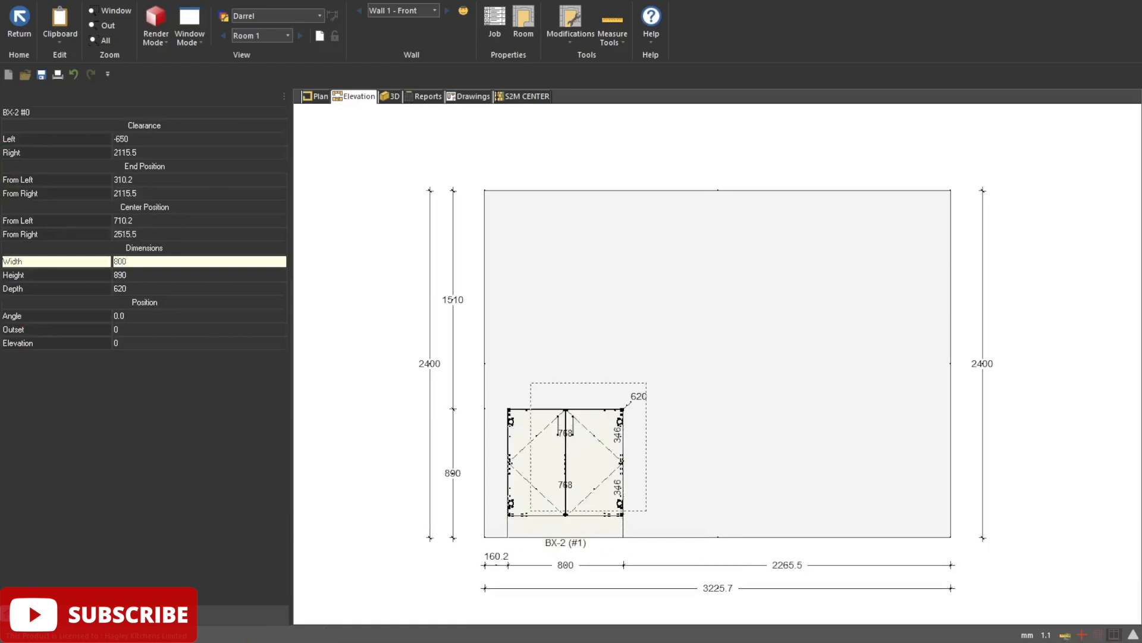
key("Escape")
Step: Switch the elevation to Wire Mode and place a DX-3 three-drawer base cabinet about 190 mm to the right of the BX-2
left_click(156, 27)
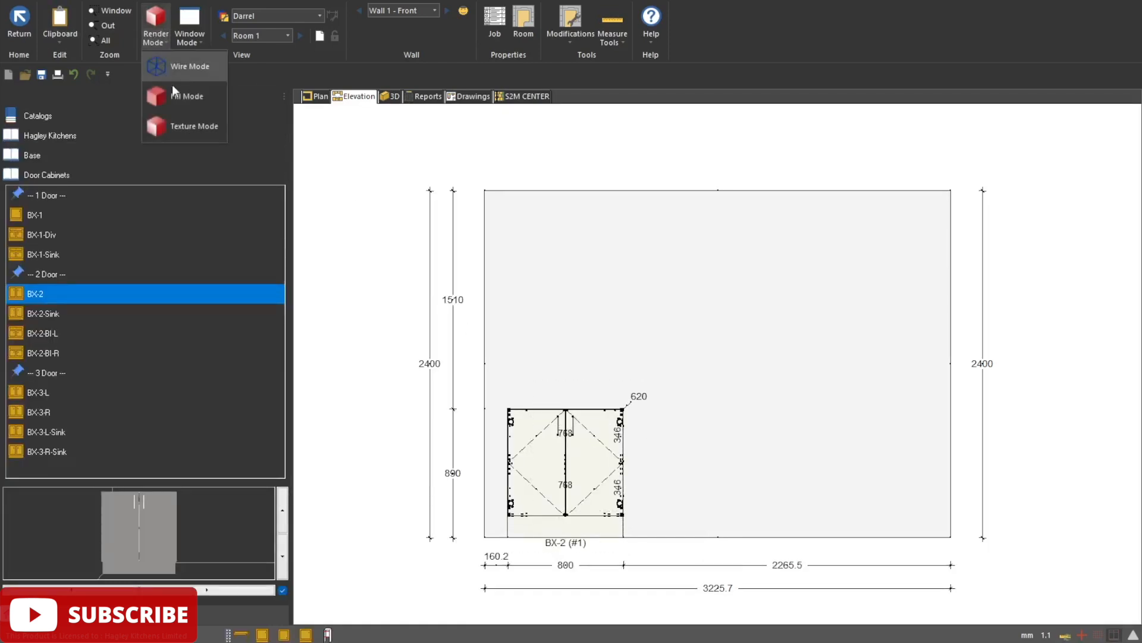
left_click(188, 76)
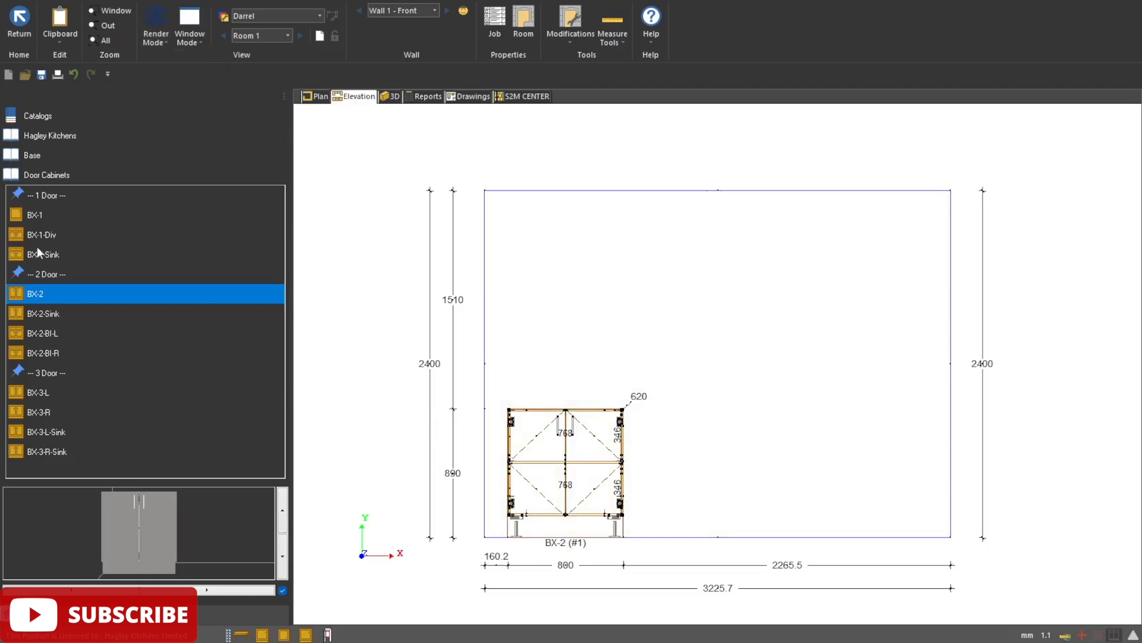
left_click(31, 156)
left_click(49, 216)
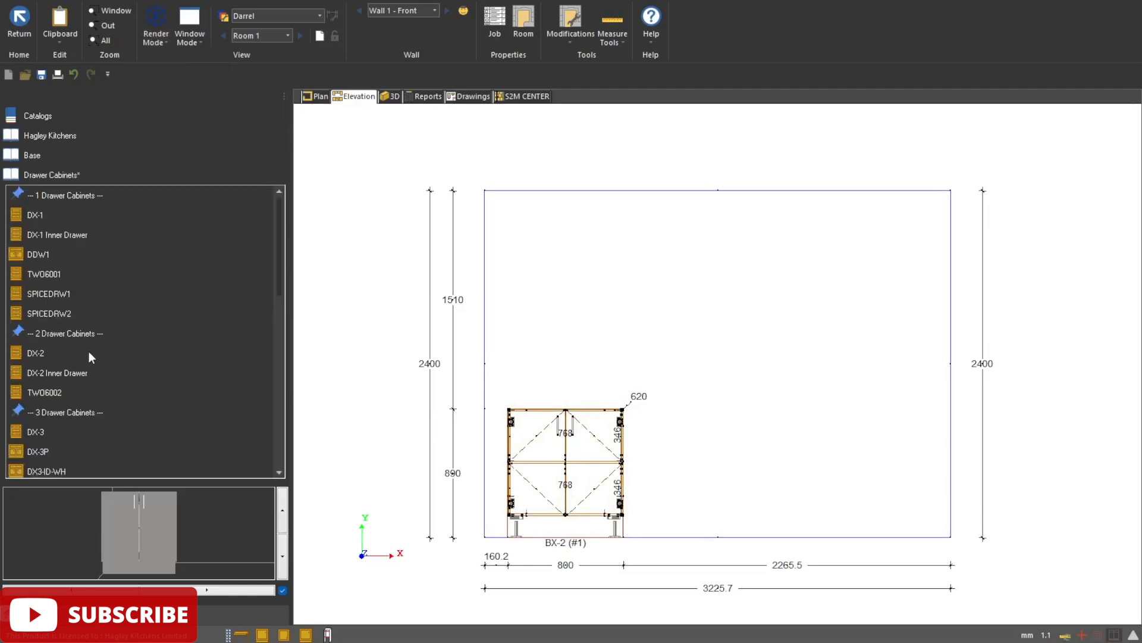
left_click(29, 432)
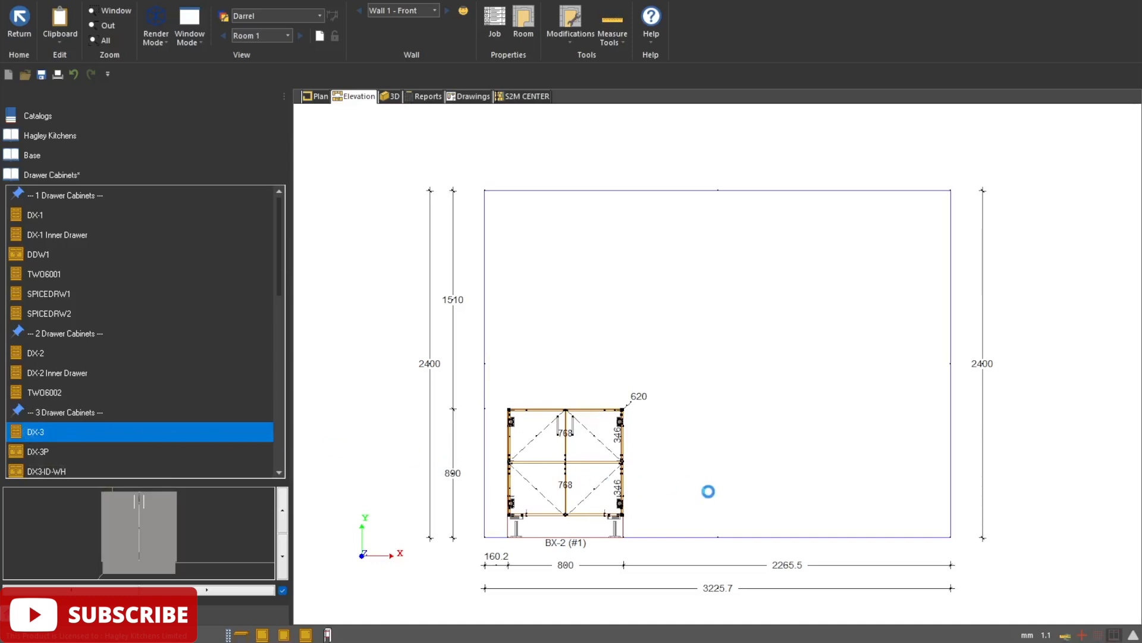
left_click(691, 437)
Step: Open the DX-3 drawer cabinet in its 3D view and render it in Texture Mode
scroll(690, 435, "up", 3)
scroll(666, 425, "up", 2)
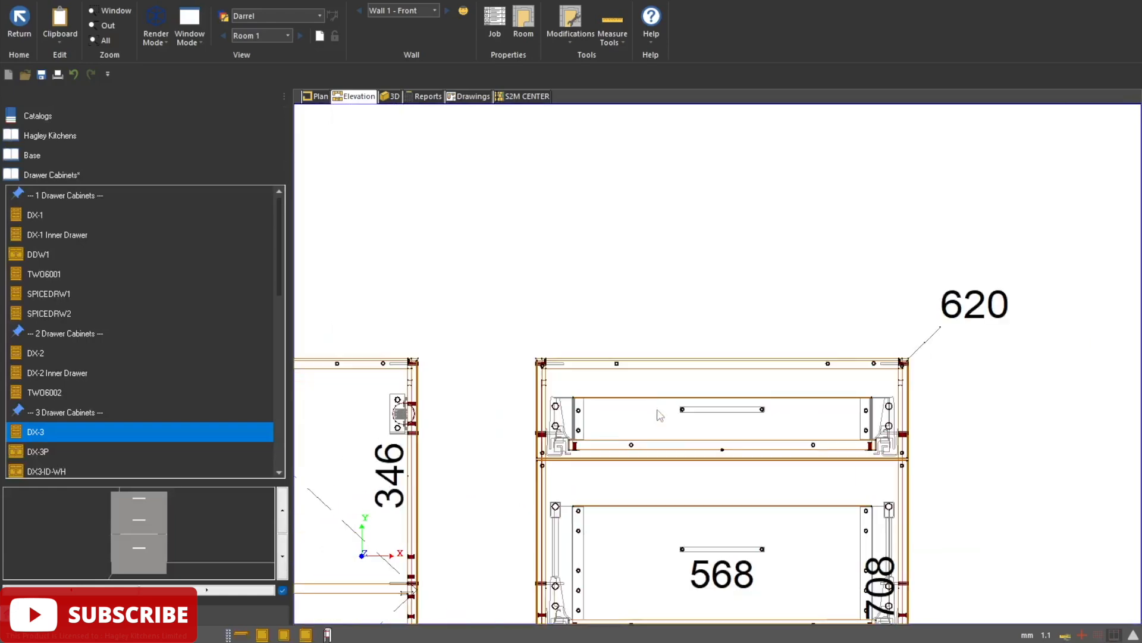
left_click(657, 407)
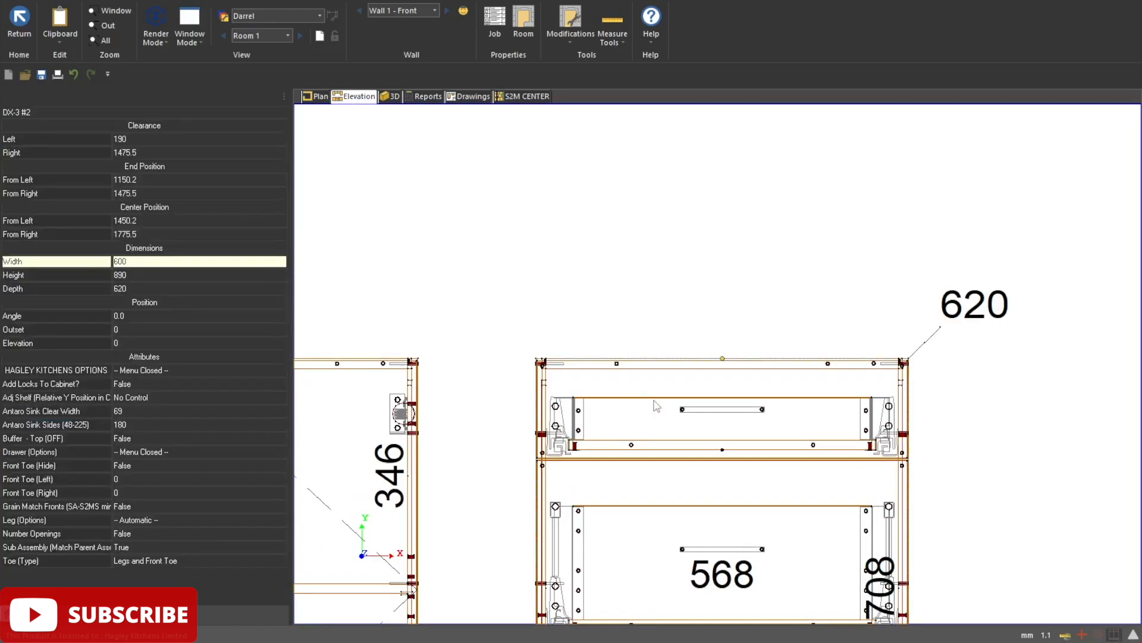
double_click(657, 407)
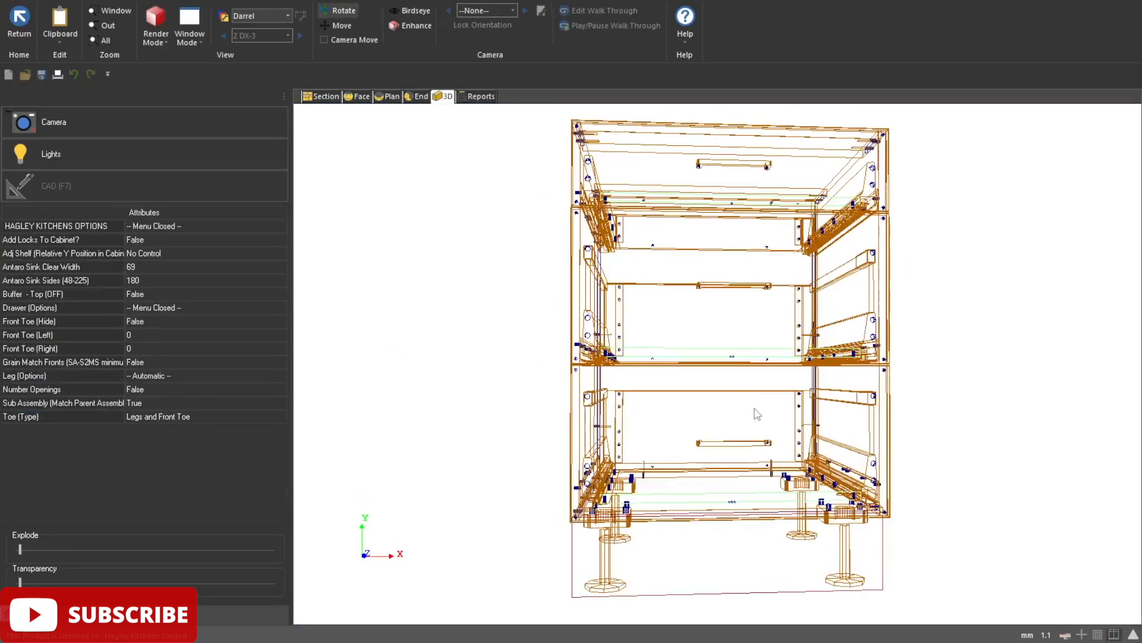
left_click(156, 38)
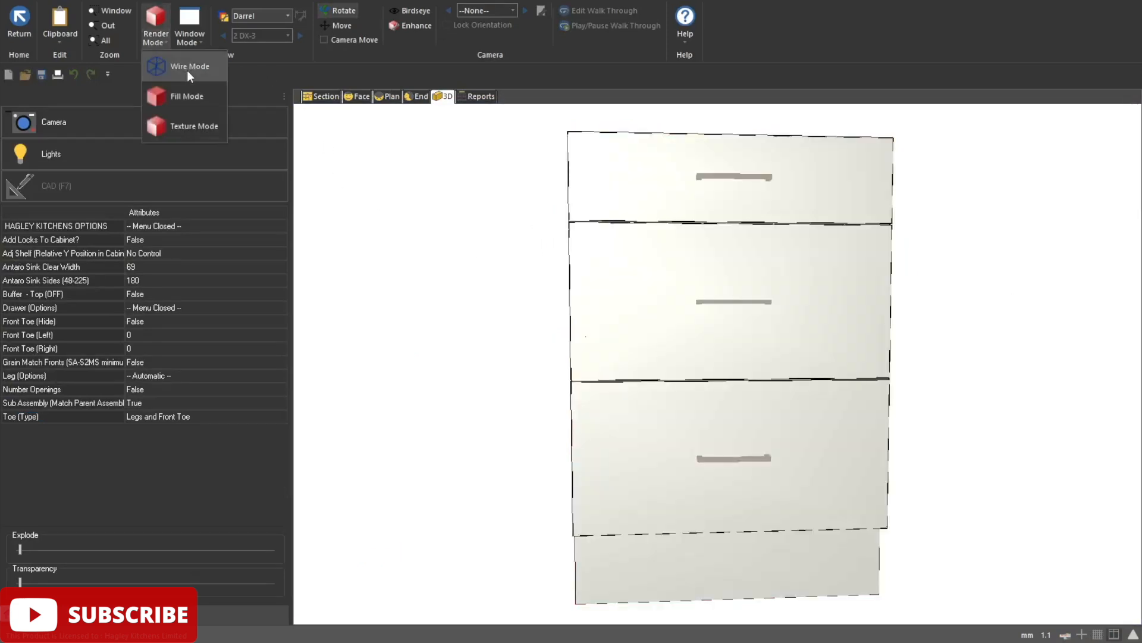
left_click(187, 123)
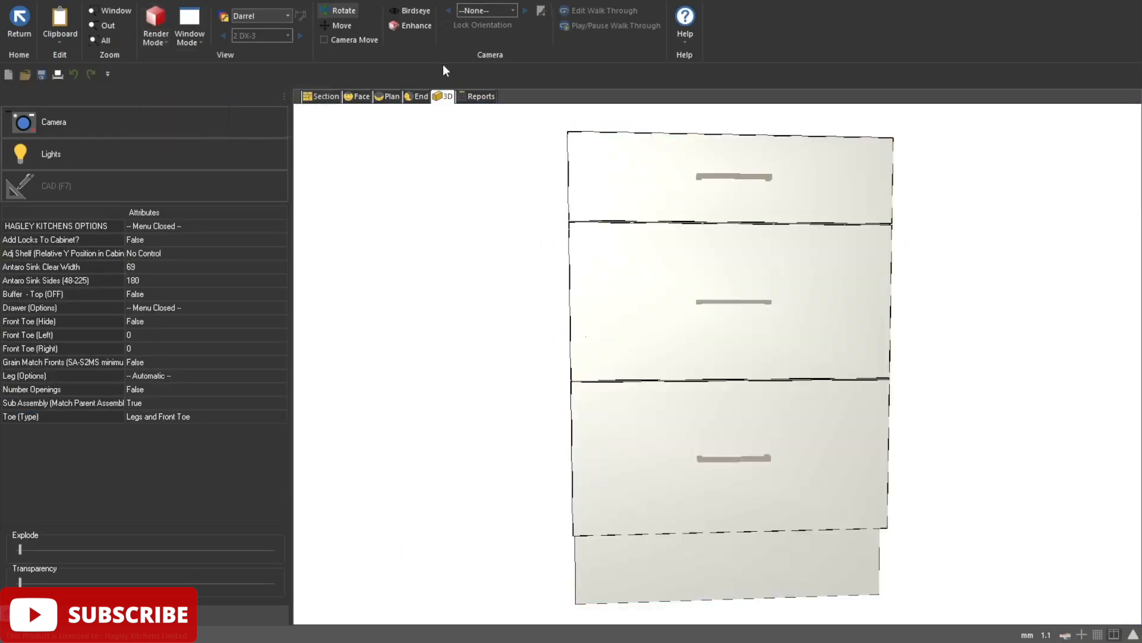
Step: Examine the handle's 3D model on the top drawer front up close in Fill Mode and Texture Mode
mouse_move(677, 213)
left_mouse_down()
mouse_move(395, 265)
mouse_move(494, 227)
left_mouse_up()
scroll(584, 234, "up", 8)
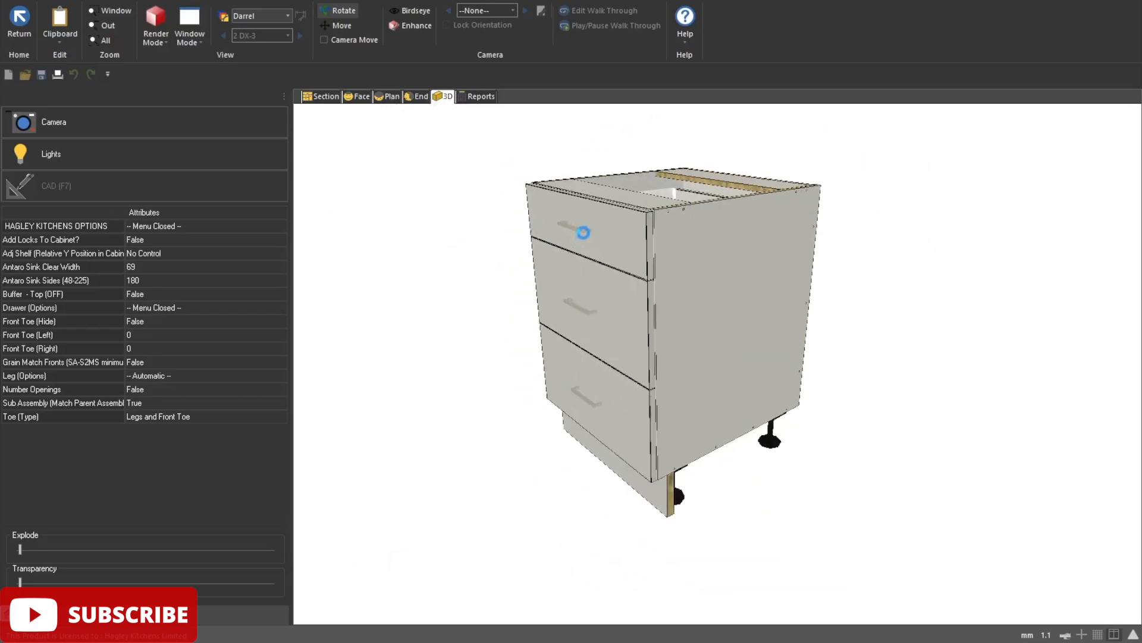
left_click_drag(588, 238, 572, 330)
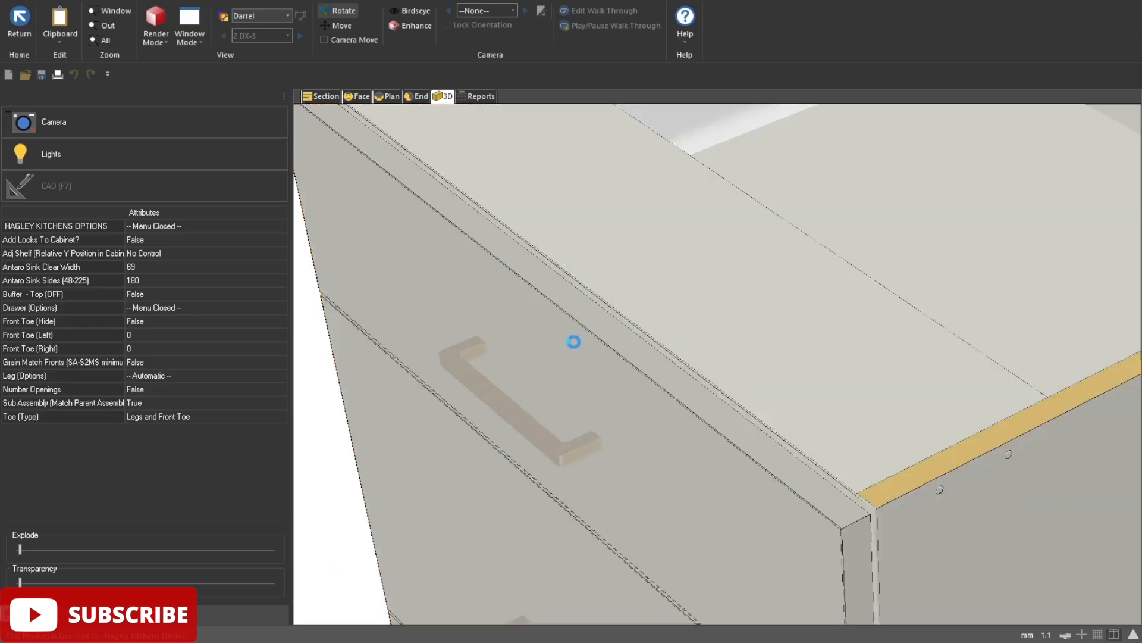
scroll(574, 342, "up", 5)
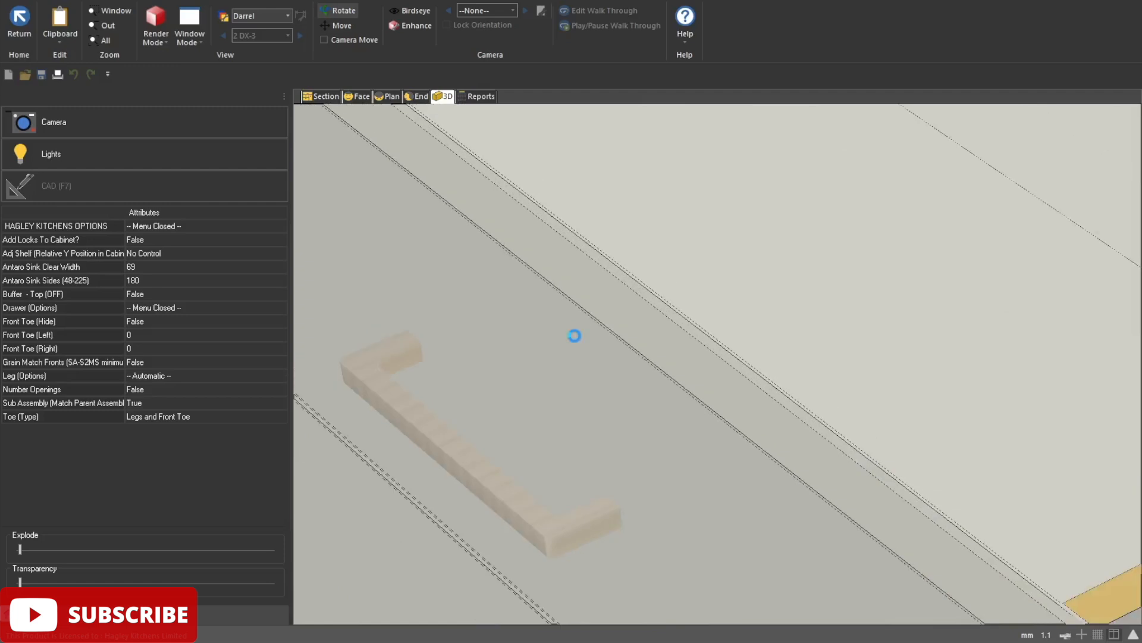
scroll(575, 337, "down", 2)
left_click(161, 42)
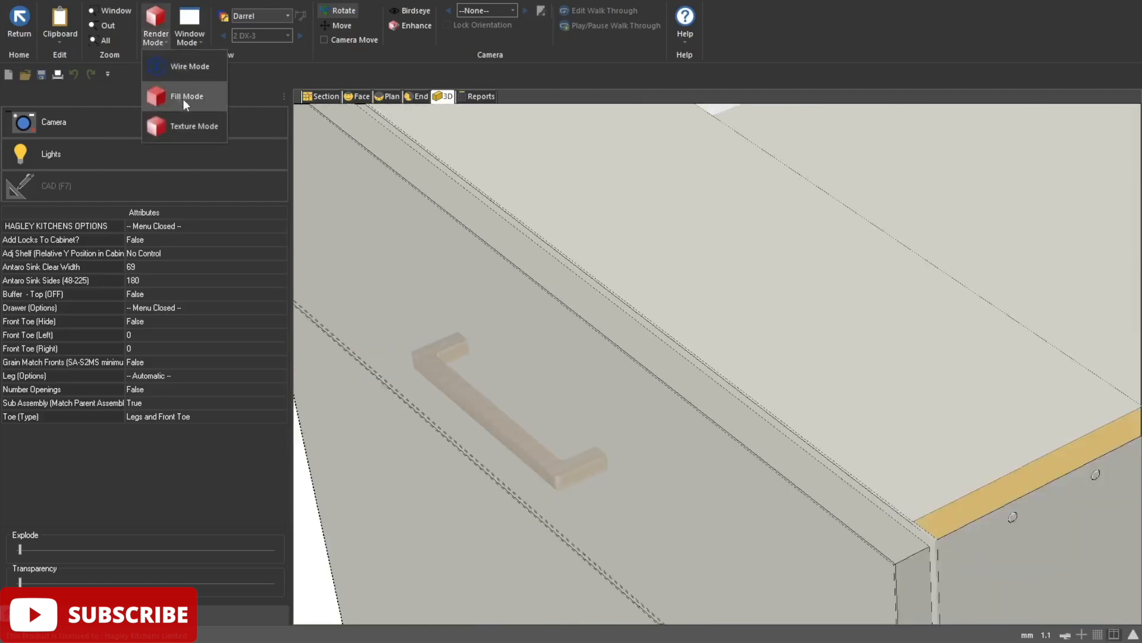
left_click(183, 101)
left_click(156, 36)
left_click(180, 125)
Step: Inspect the drawer handles and their drilling in Wire Mode from several angles, and return to the room
left_click(162, 36)
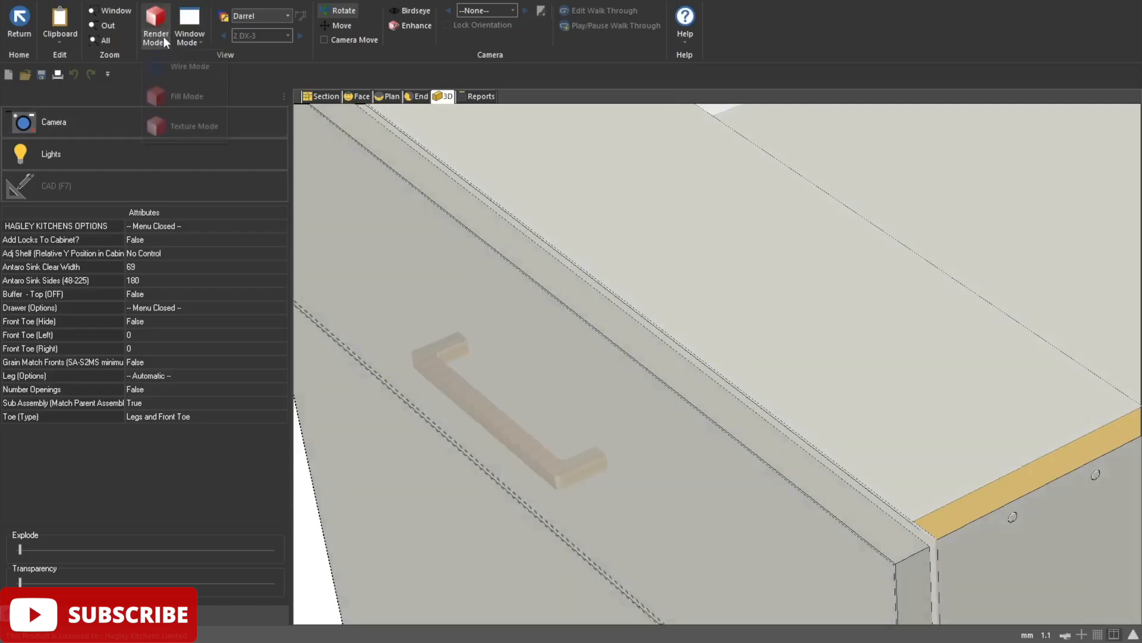
left_click(191, 70)
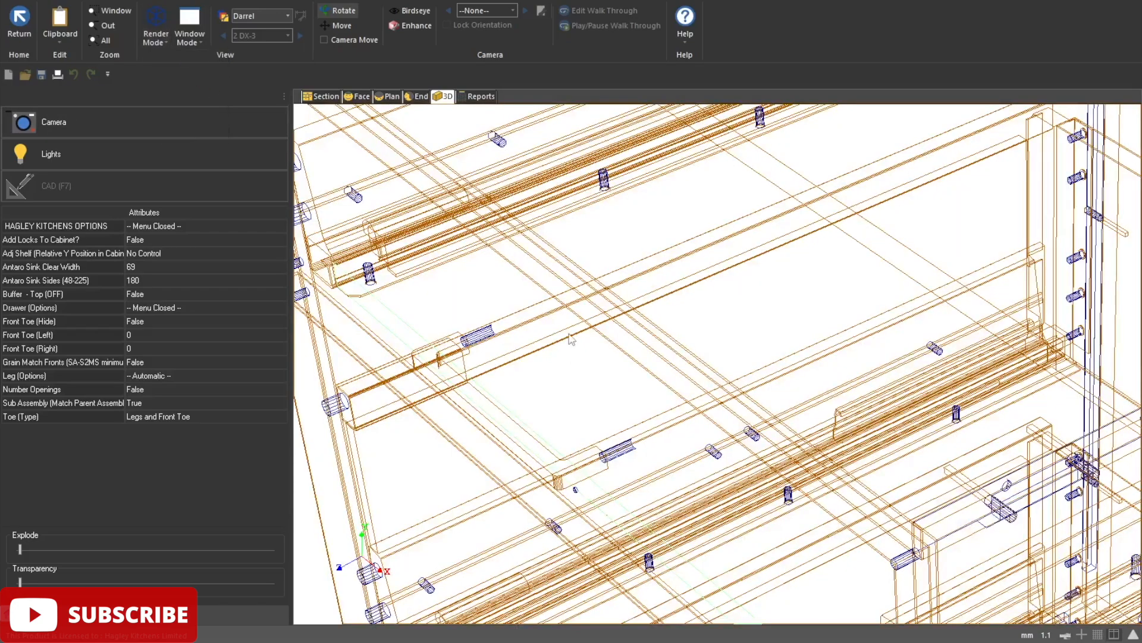
left_click_drag(572, 339, 601, 285)
scroll(608, 333, "up", 3)
scroll(607, 332, "down", 9)
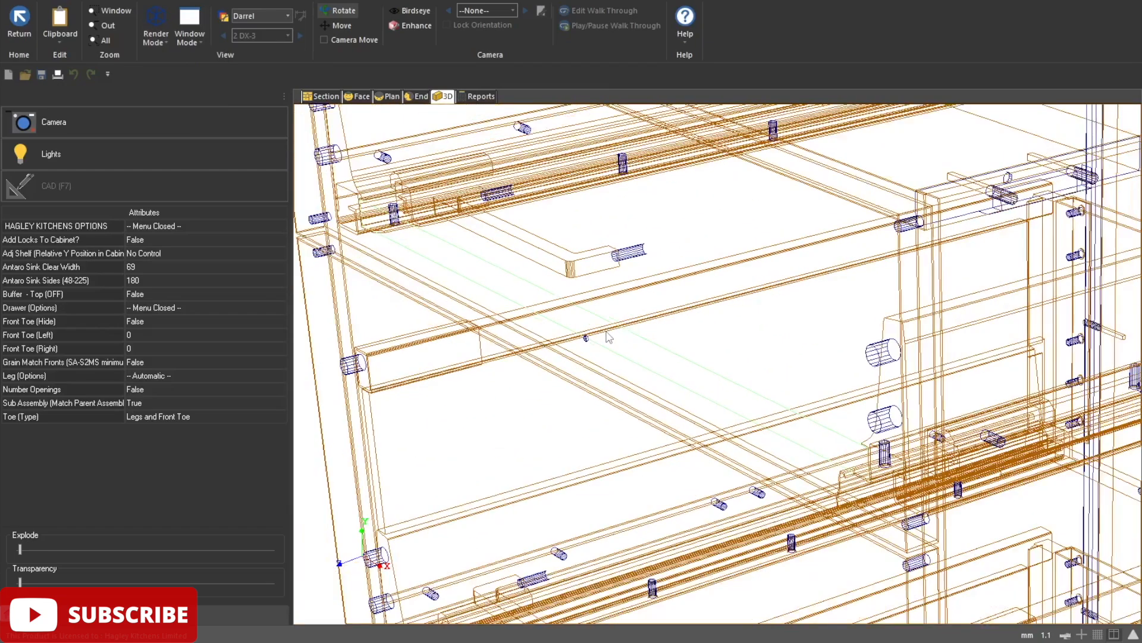
left_click_drag(650, 337, 305, 316)
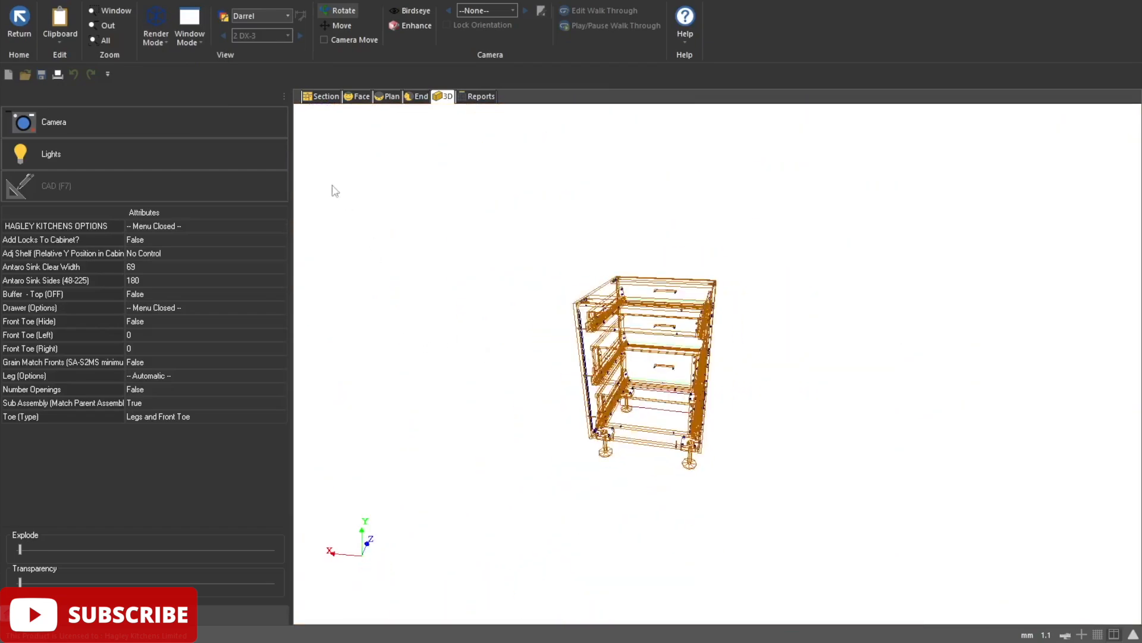
left_click(19, 21)
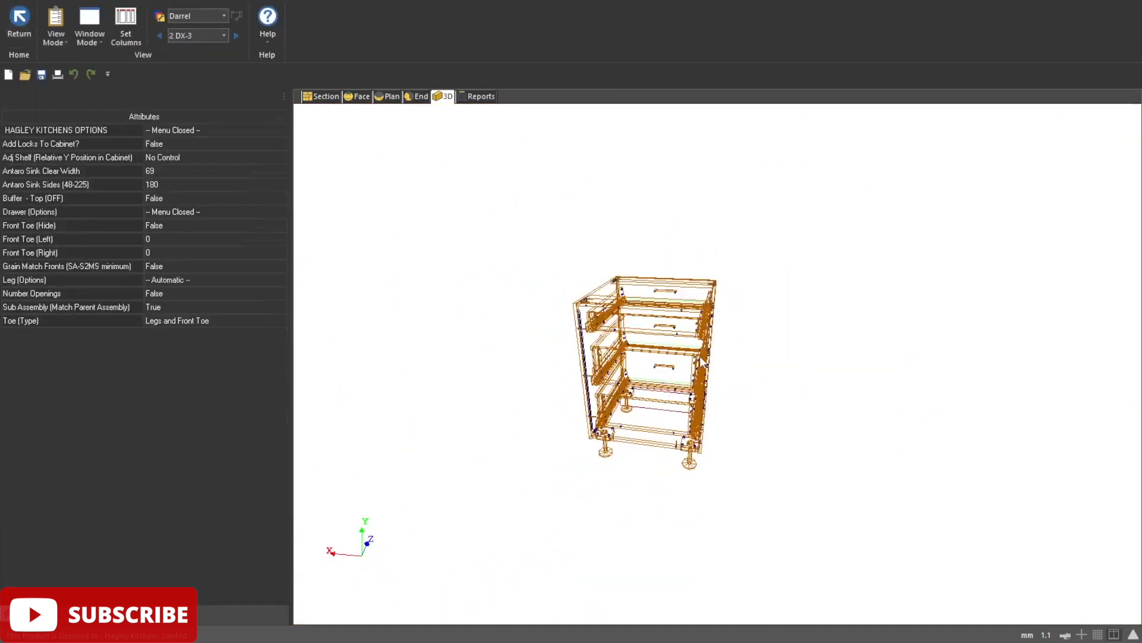
Step: Open the BX-2 door cabinet and view the tops of its door handles in the Face view
scroll(831, 366, "down", 4)
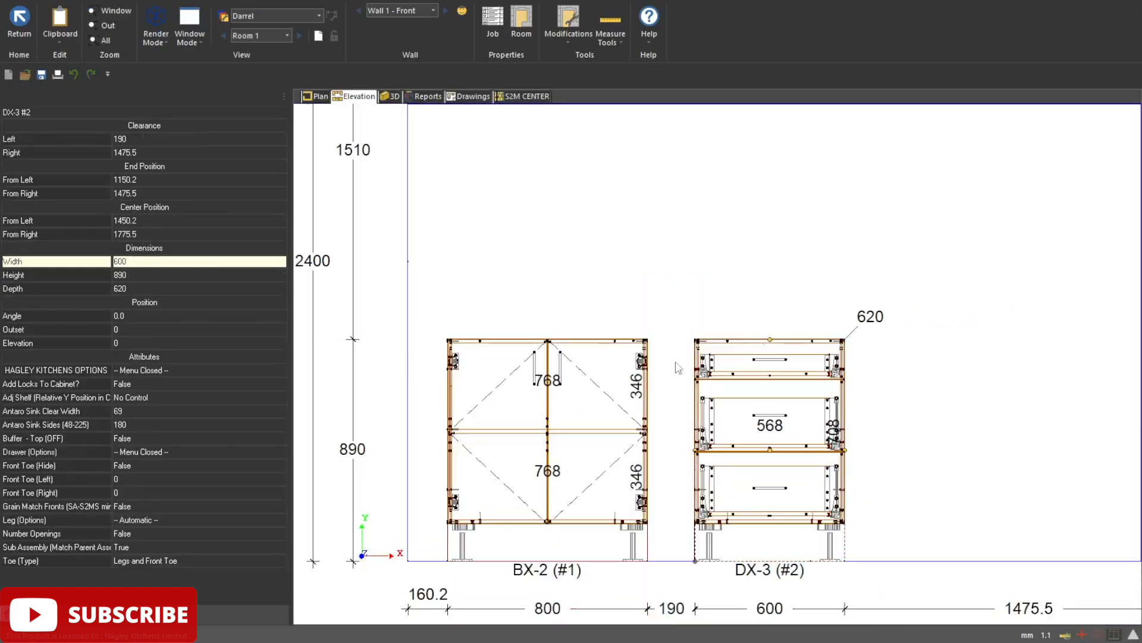
left_click(523, 378)
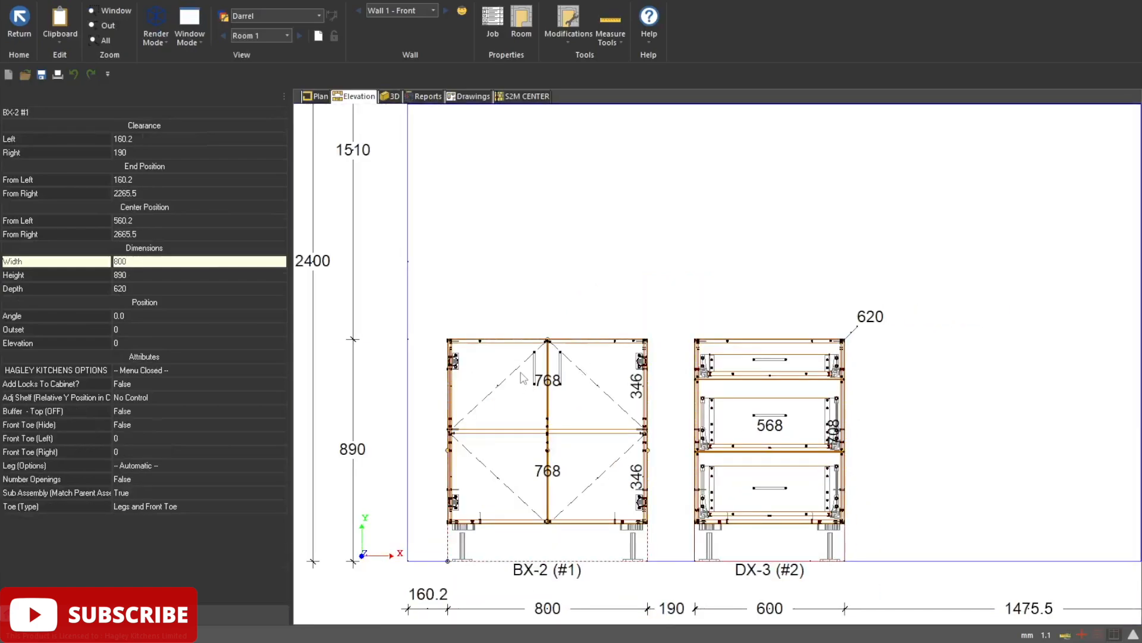
double_click(522, 378)
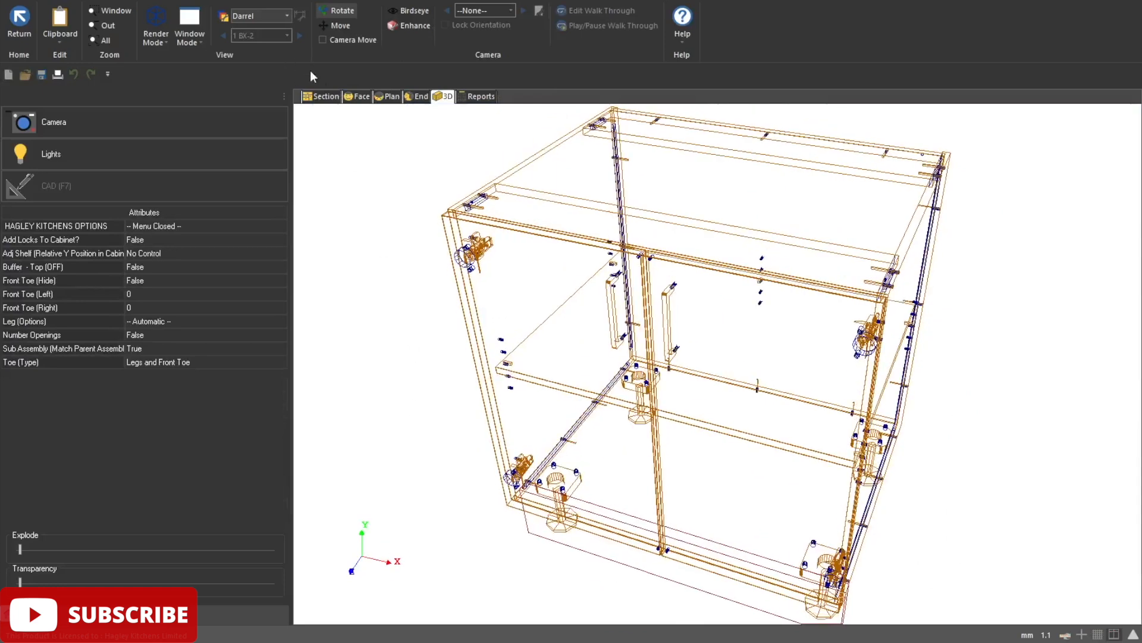
left_click(358, 96)
scroll(715, 232, "up", 5)
scroll(716, 234, "up", 5)
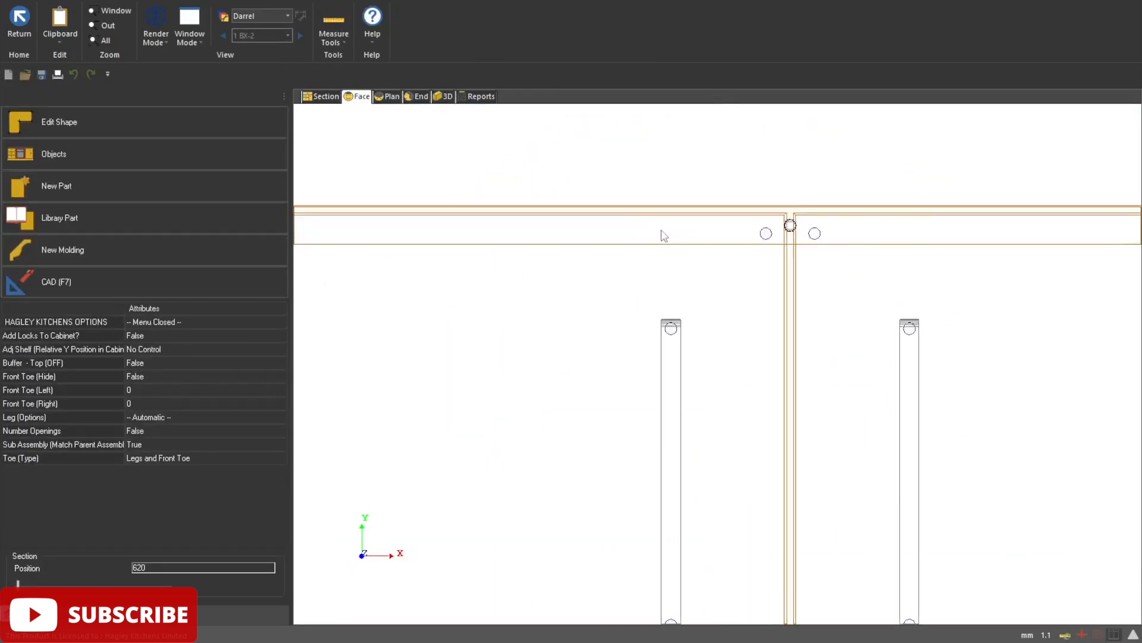
Step: Measure the horizontal distance from the left door handle's top screw hole to the door's edge, and return to the wall elevation
left_click(340, 39)
left_click(362, 70)
scroll(700, 423, "up", 3)
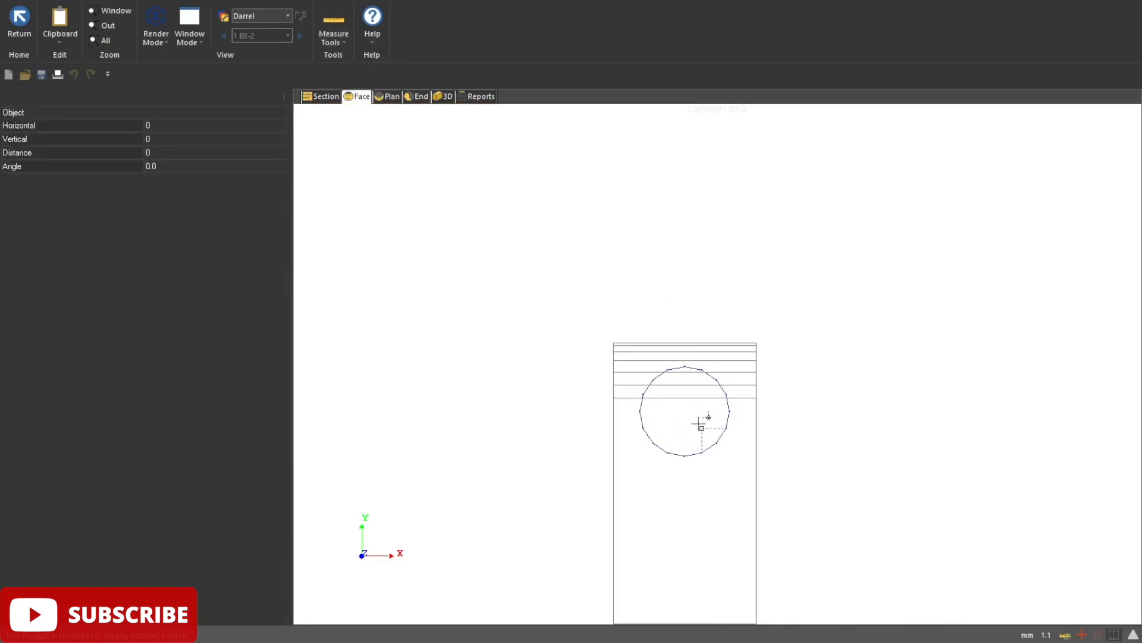
left_click(685, 412)
scroll(678, 419, "down", 5)
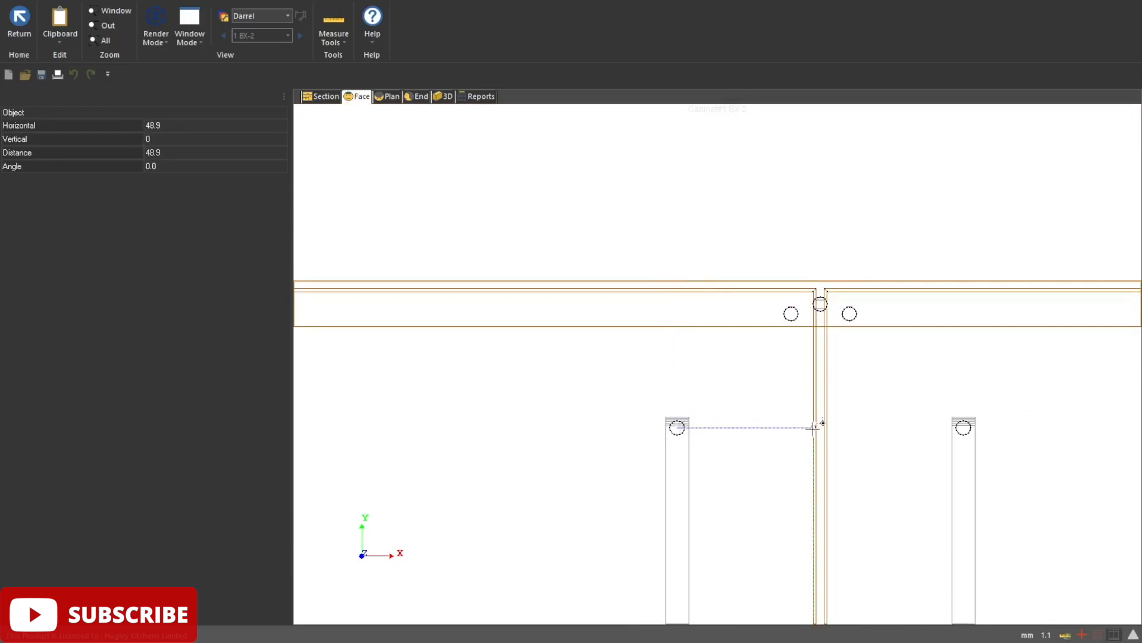
scroll(826, 424, "up", 5)
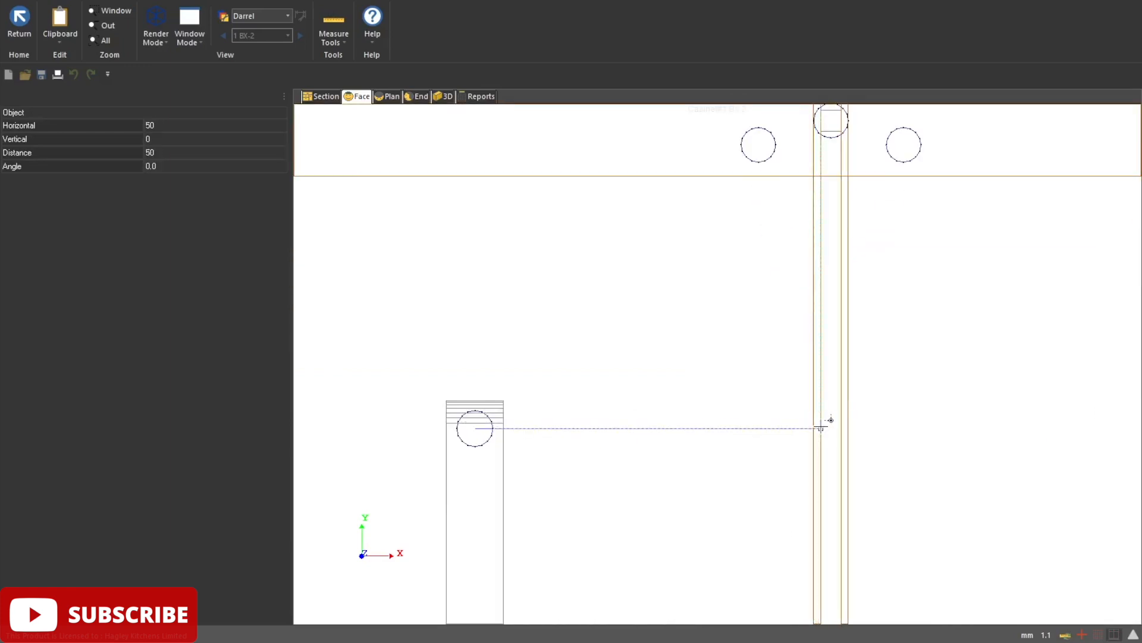
left_click(821, 428)
scroll(414, 286, "down", 2)
scroll(505, 248, "down", 6)
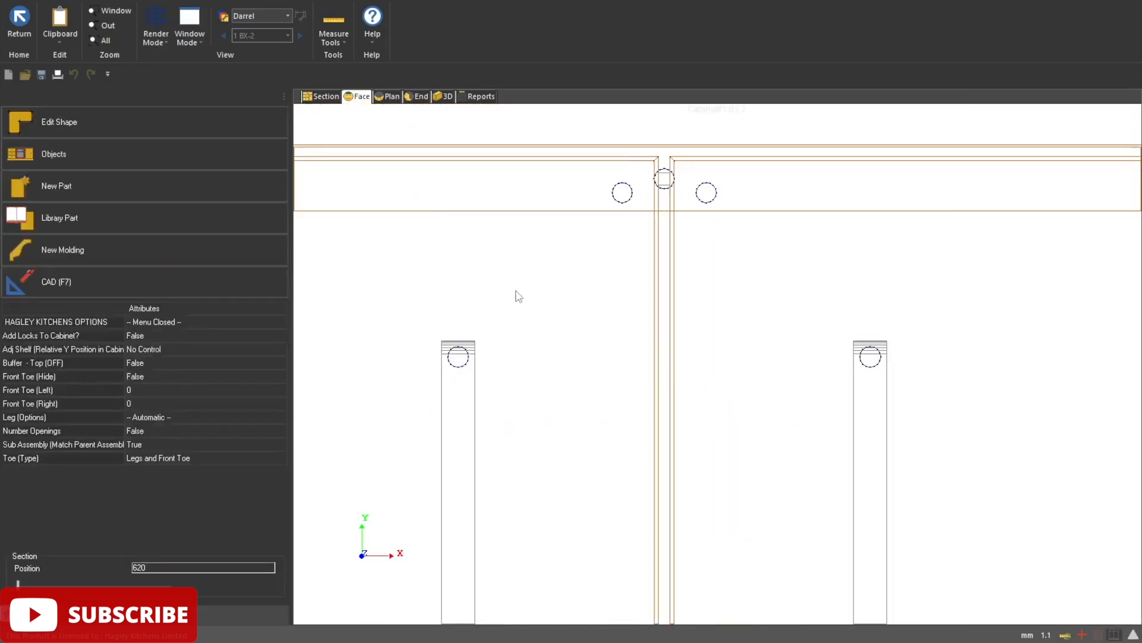
left_click(19, 21)
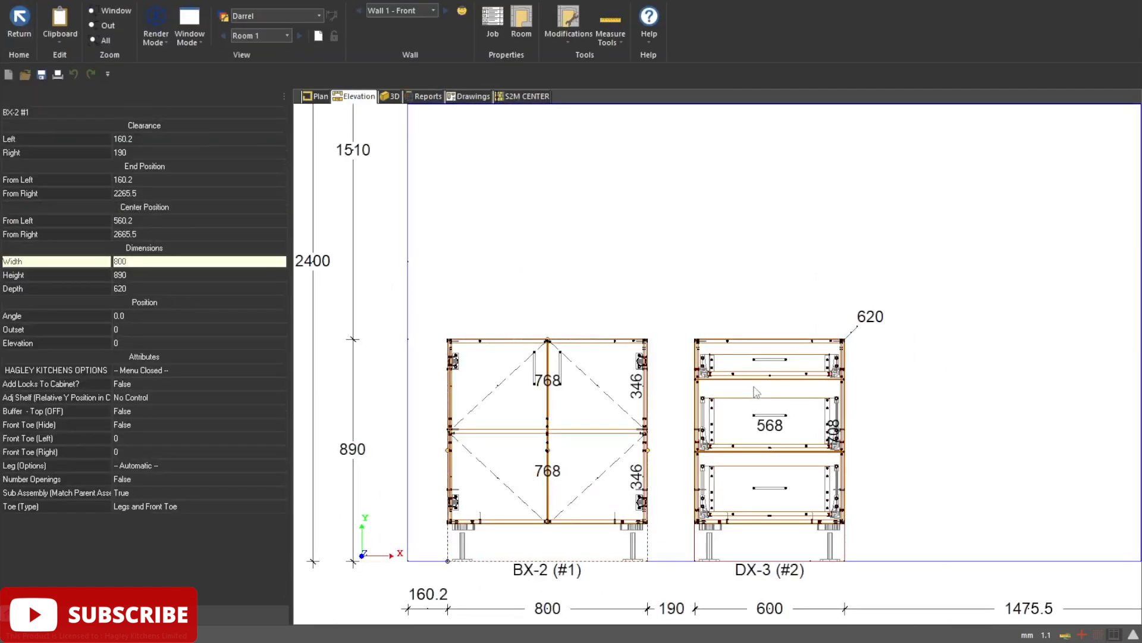